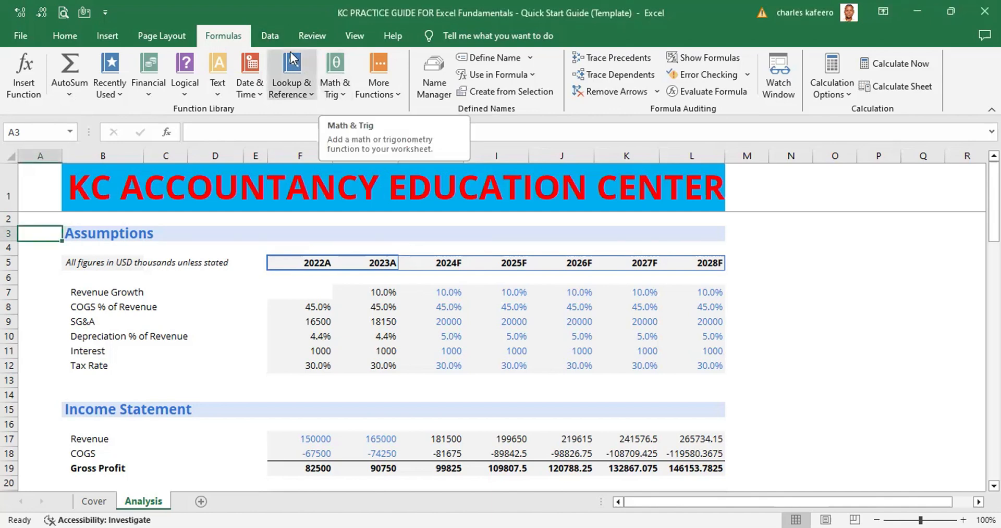
left_click(270, 38)
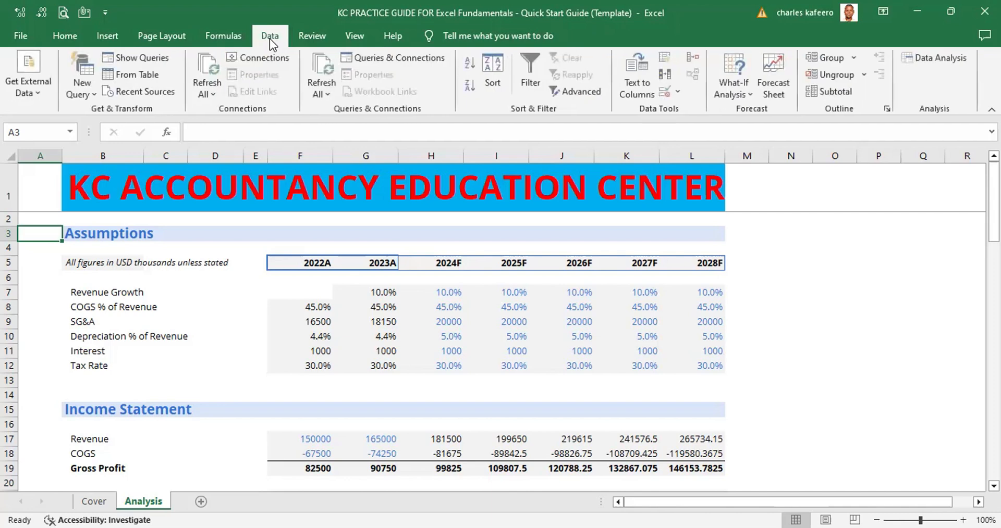
key("alt")
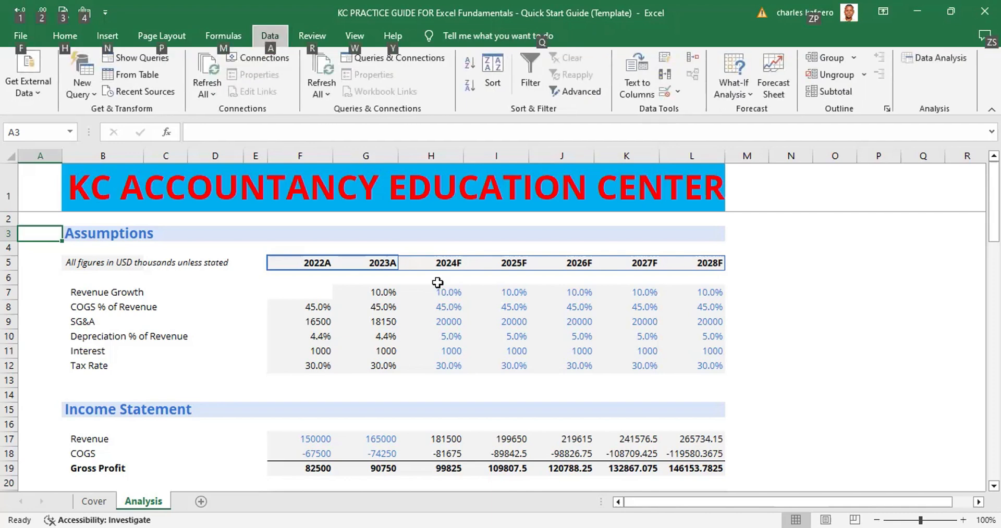
left_click(791, 278)
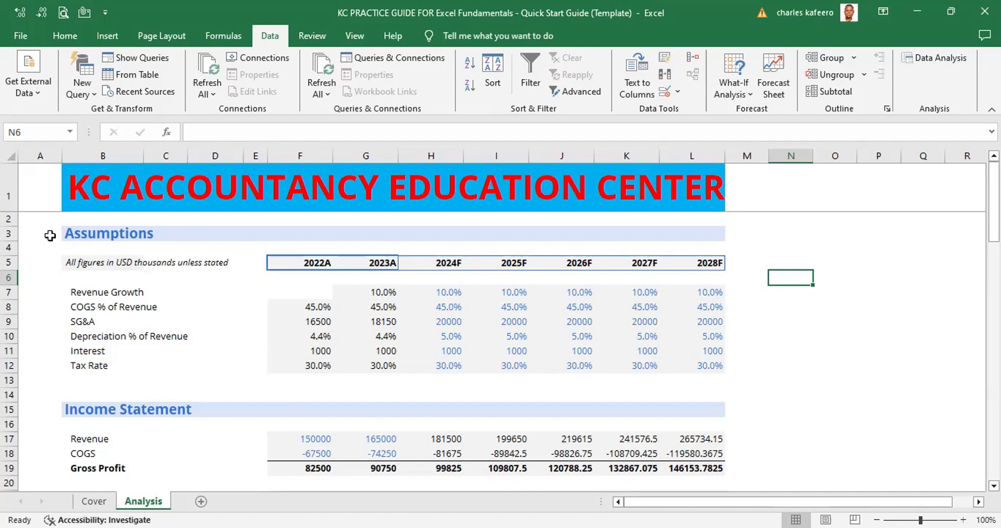
Examine the row range of the Assumptions section, from its heading in row 3 to the blank rows above the Income Statement heading.
left_click(44, 233)
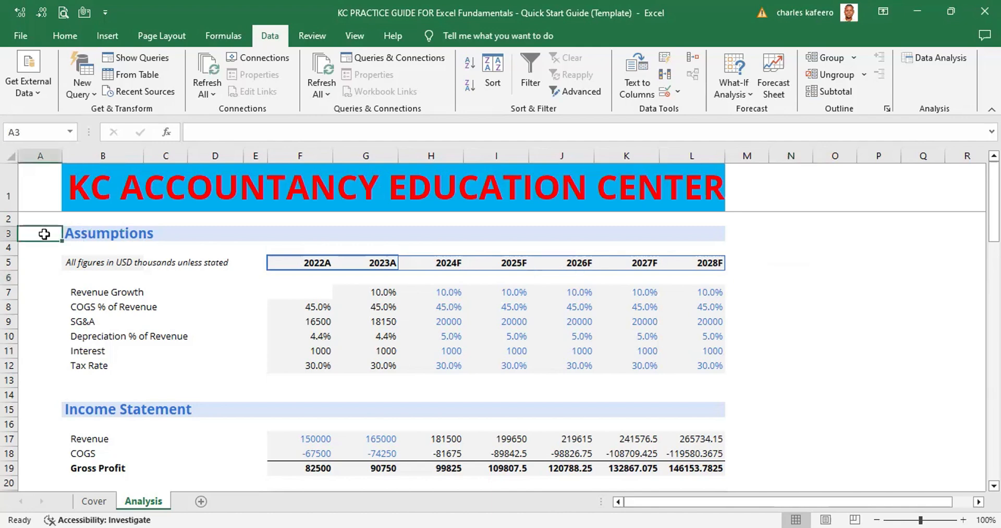
left_click(8, 233)
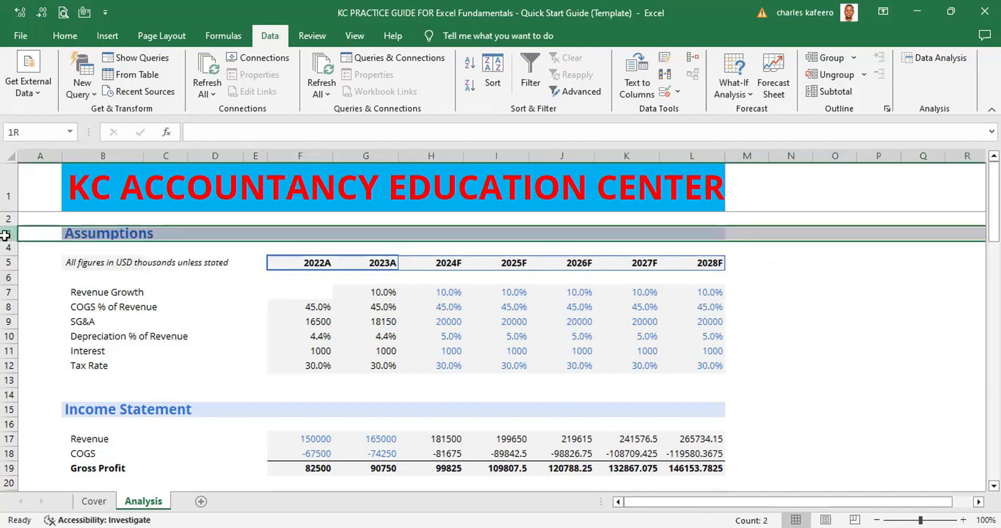
left_click(166, 253)
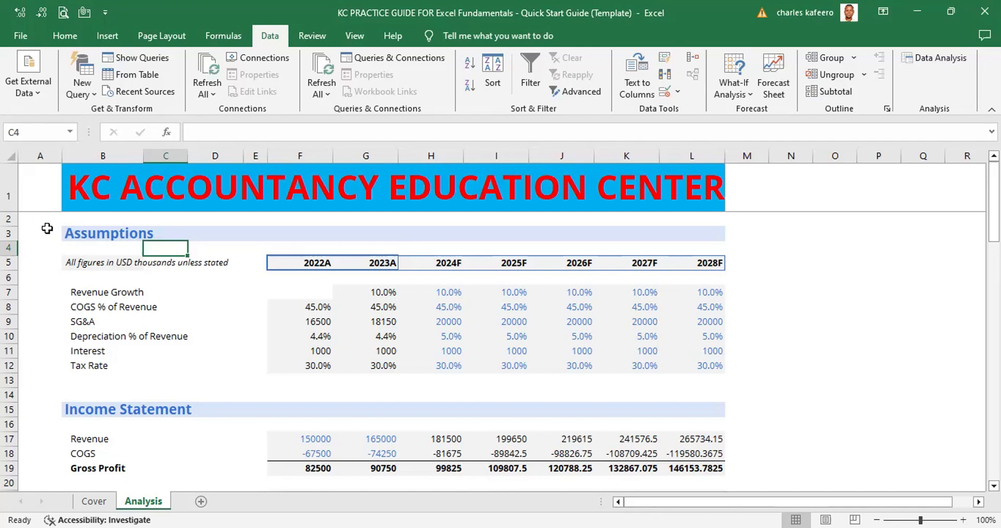
left_click(10, 233)
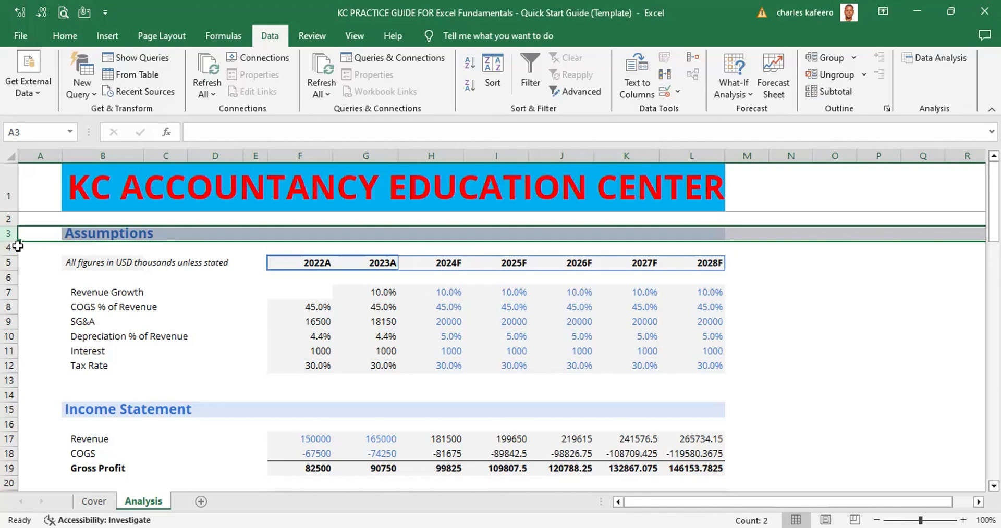
left_click(34, 250)
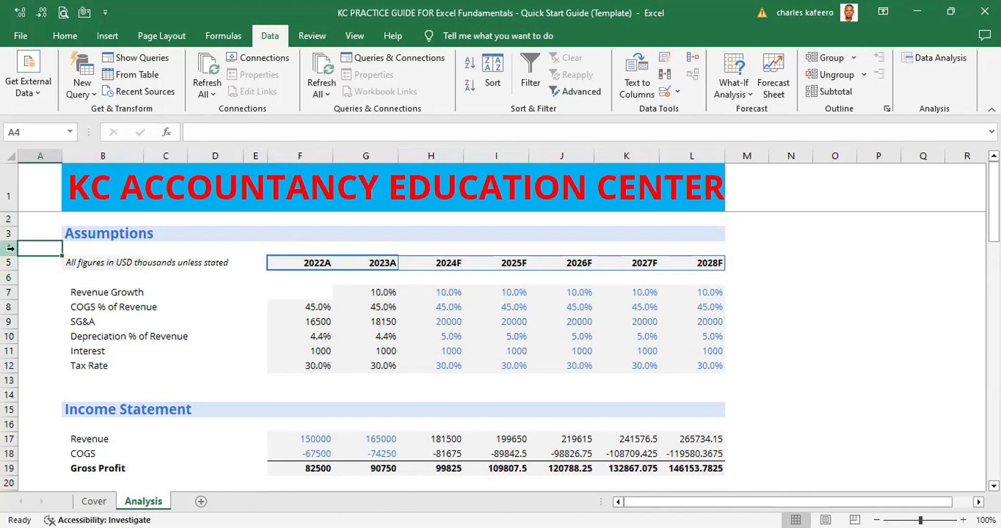
left_click(10, 248)
left_click(42, 247)
left_click(11, 247)
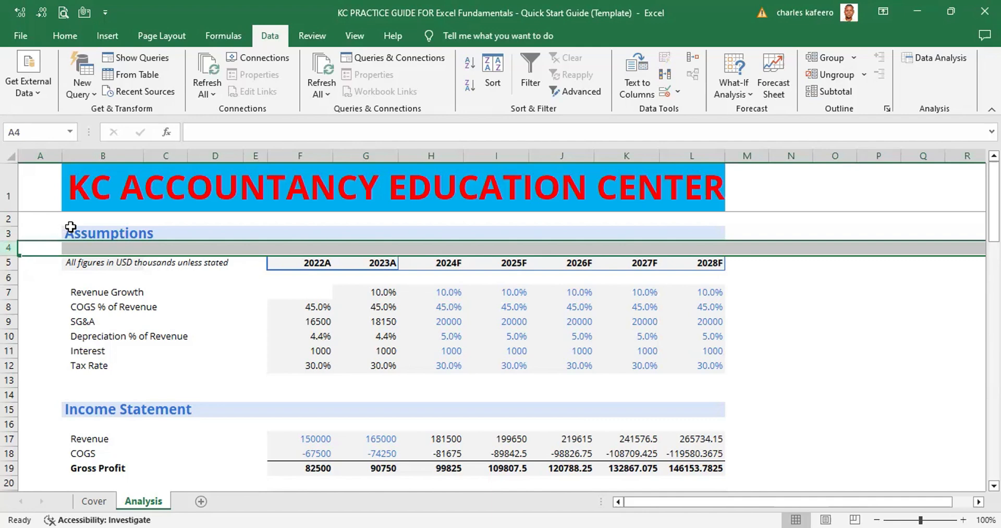
left_click(112, 231)
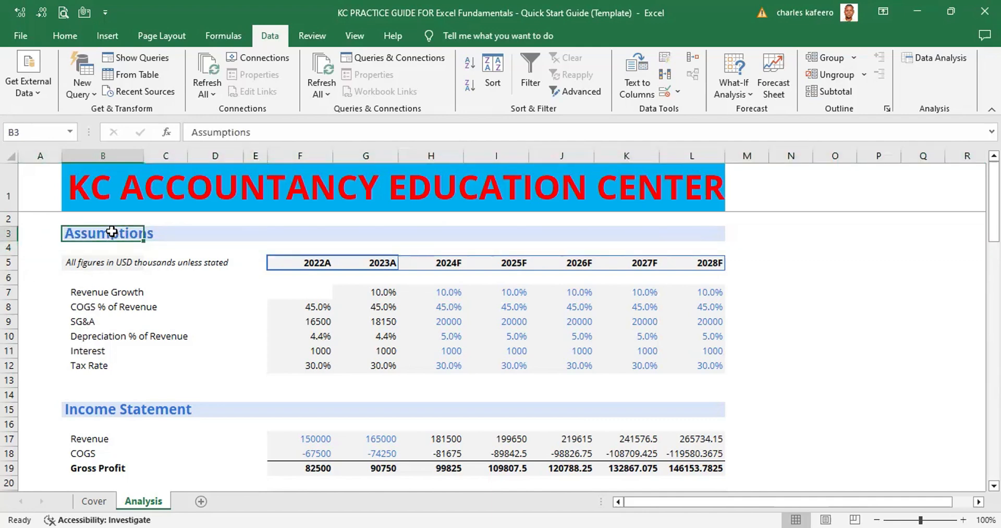
key("shift+Down")
key("shift+Down")
key("shift+Down")
key("shift+Down")
key("shift+Down")
key("shift+Down")
key("shift+Down")
key("shift+Down")
key("shift+Down")
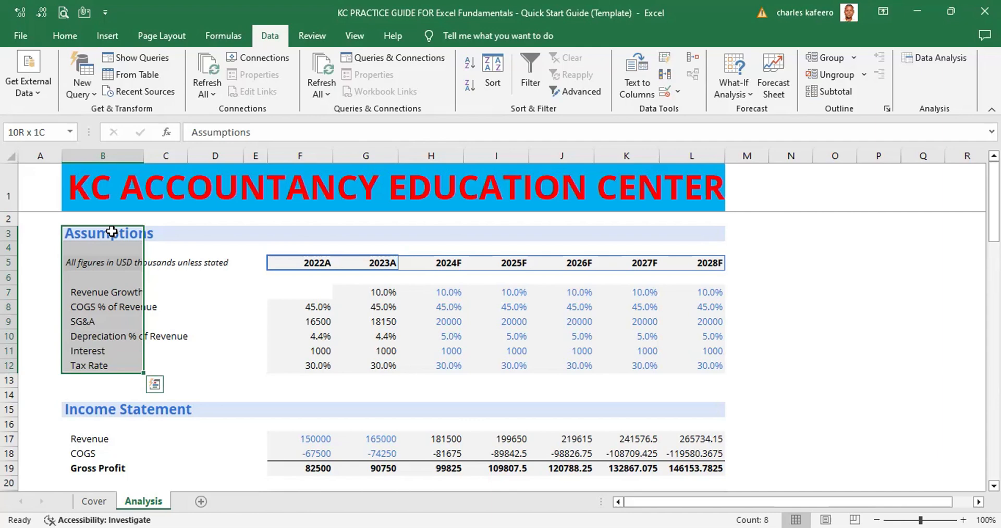
key("shift+Down")
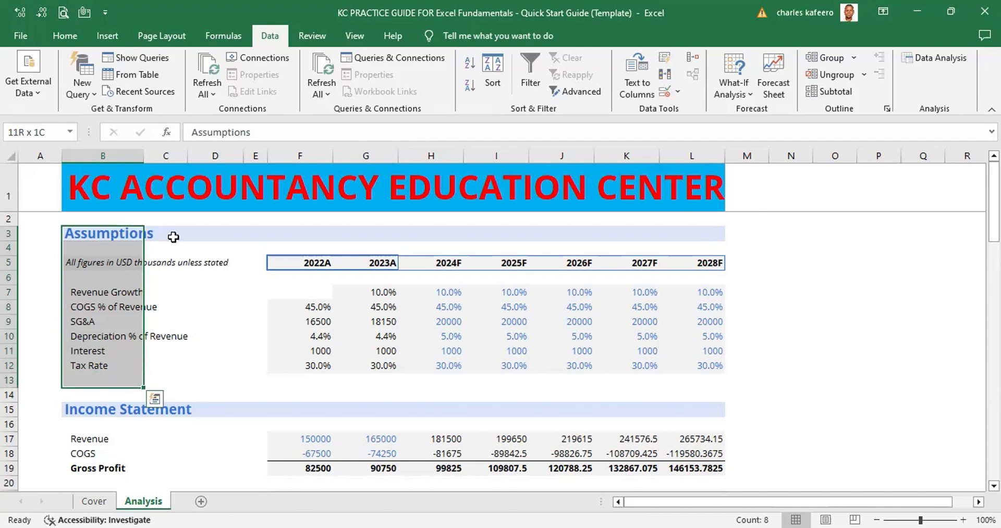
left_click(220, 340)
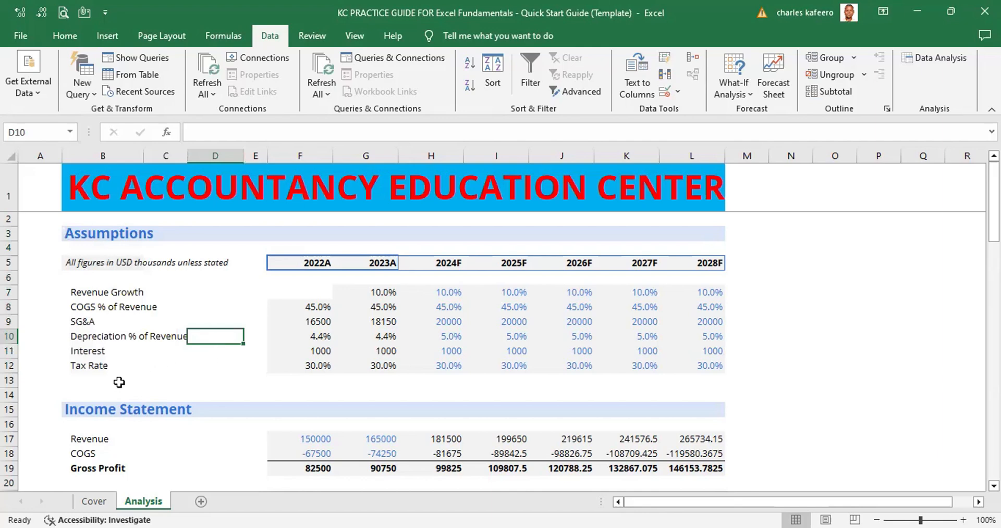
left_click(10, 382)
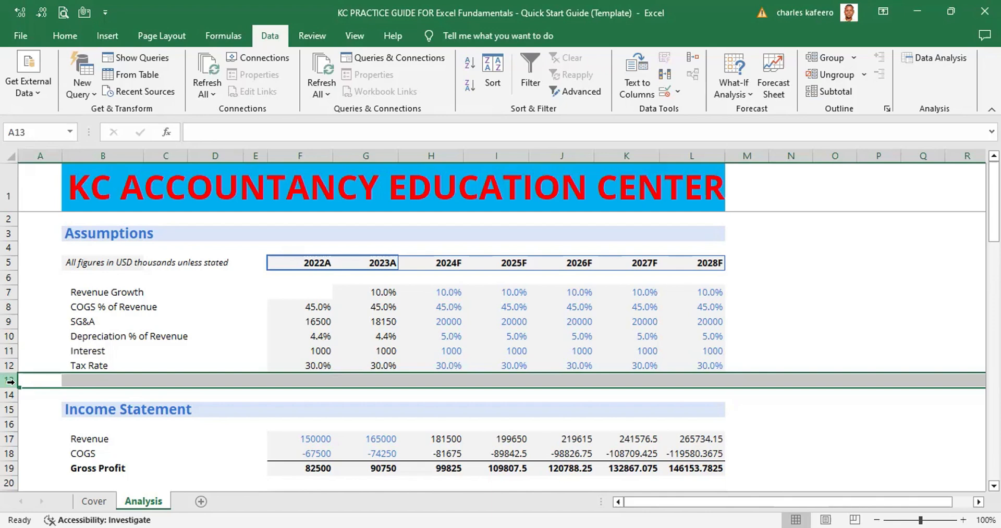
left_click(9, 395, "ctrl")
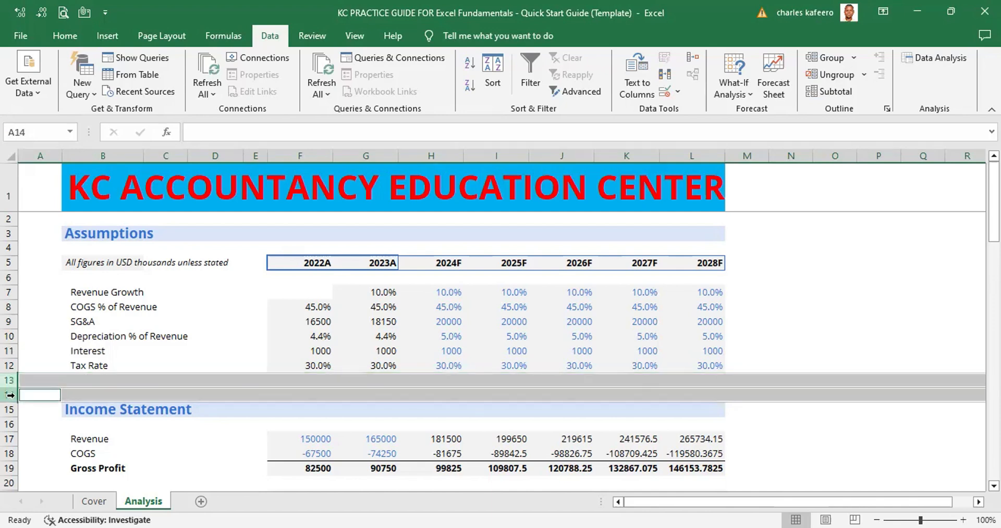
left_click(212, 327)
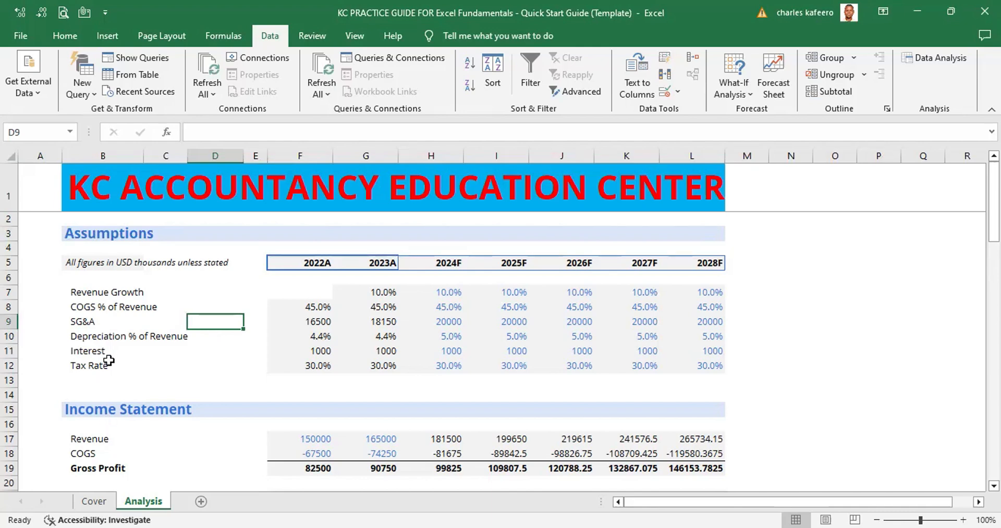
left_click(10, 219)
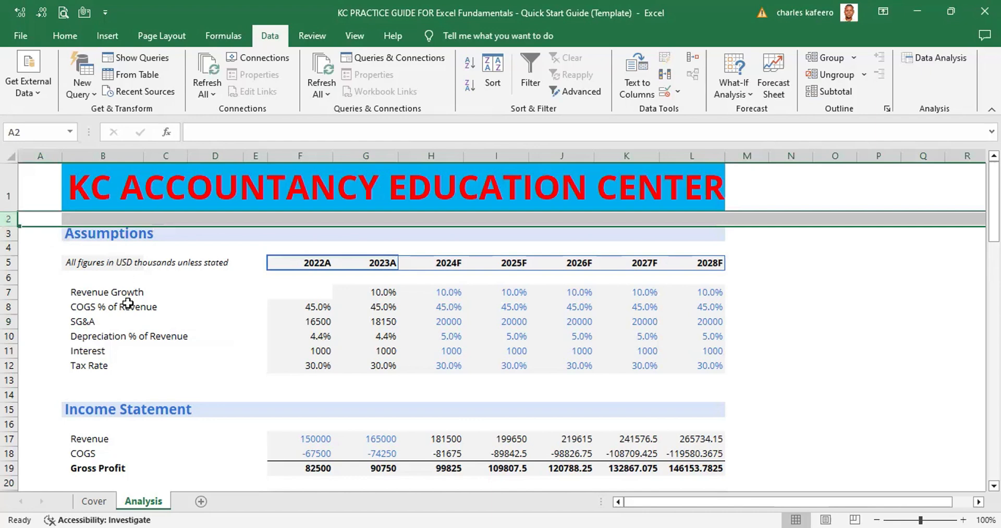
left_click(171, 332)
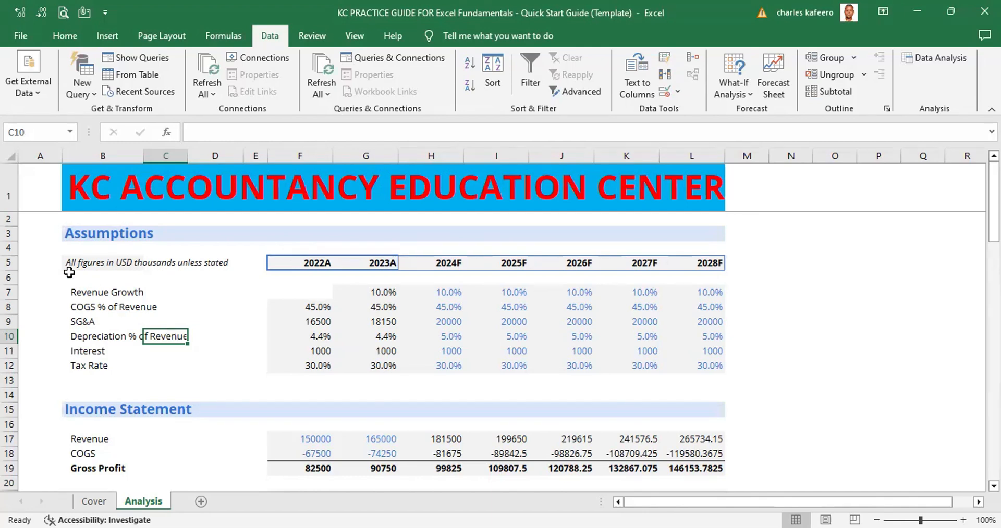
Group rows 4 to 13 under the Assumptions heading, using the cells A4:A13 as the selection.
left_click(31, 249)
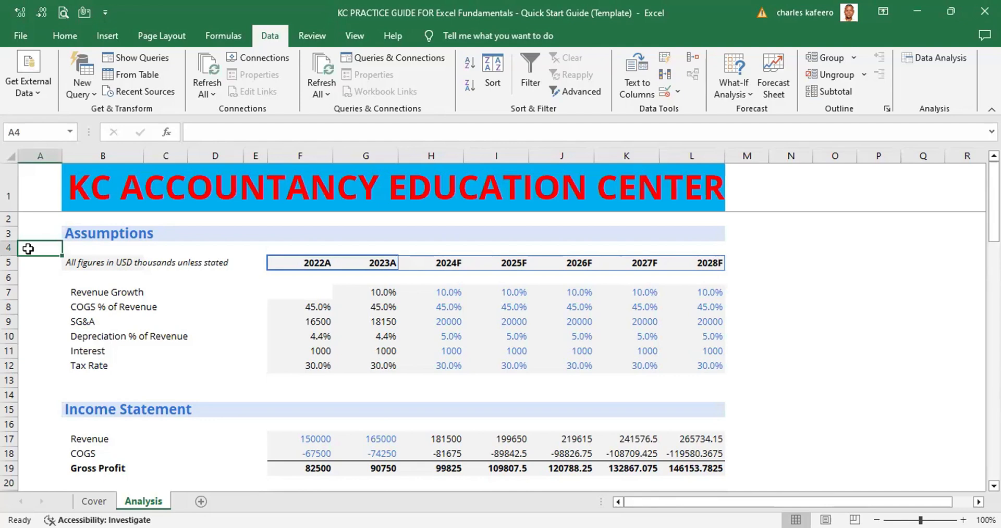
key("shift+Down")
key("shift+Down")
key("shift+Down")
key("shift+Down")
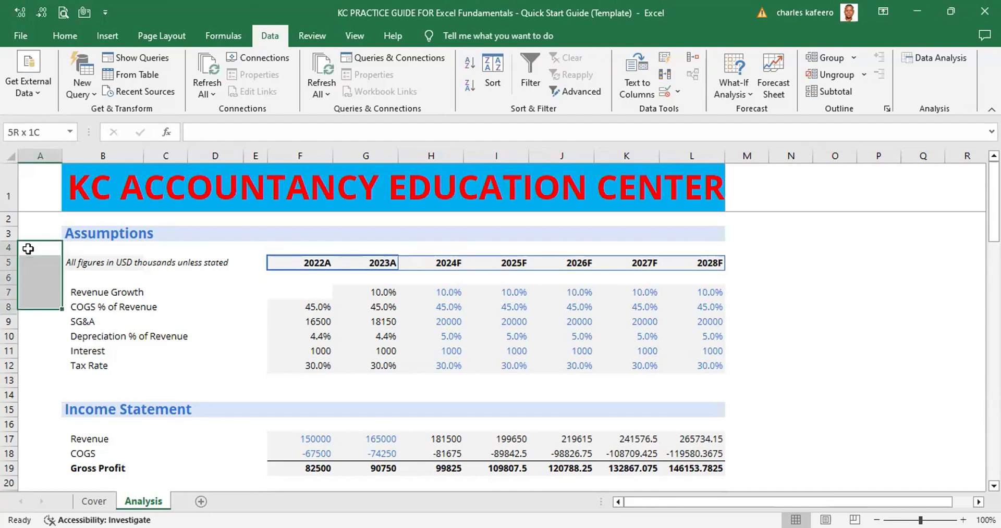
key("shift+Down")
key("shift+Down")
key("shift+Down")
key("shift+Down")
key("shift+Down")
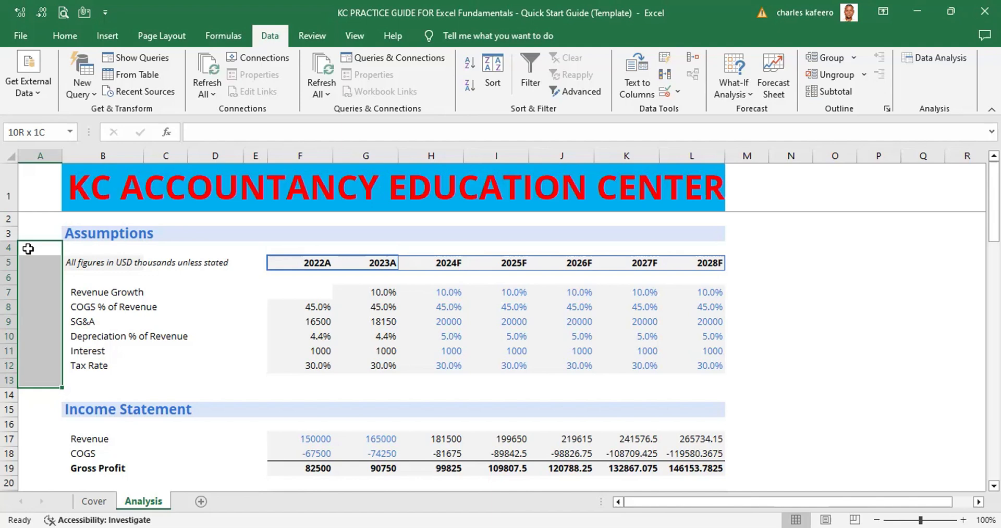
key("shift+alt+Right")
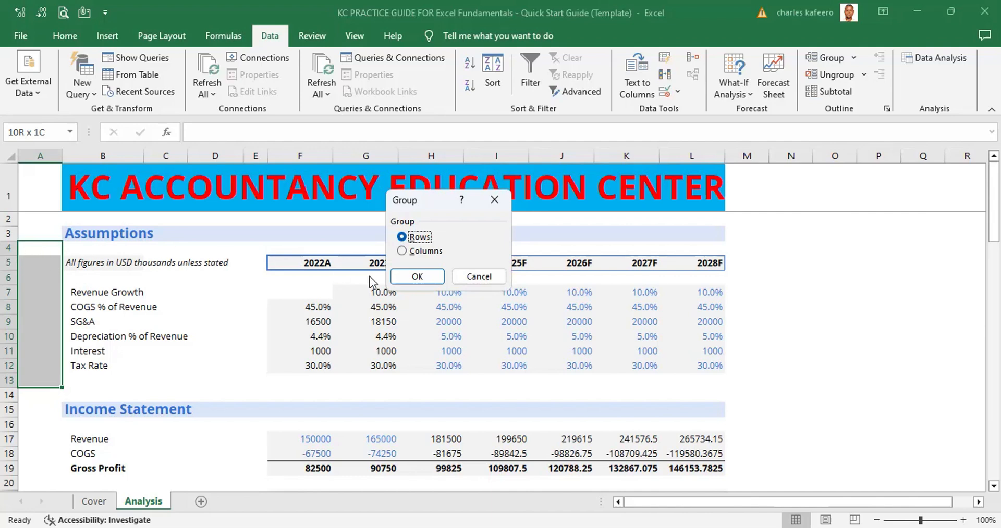
left_click(418, 277)
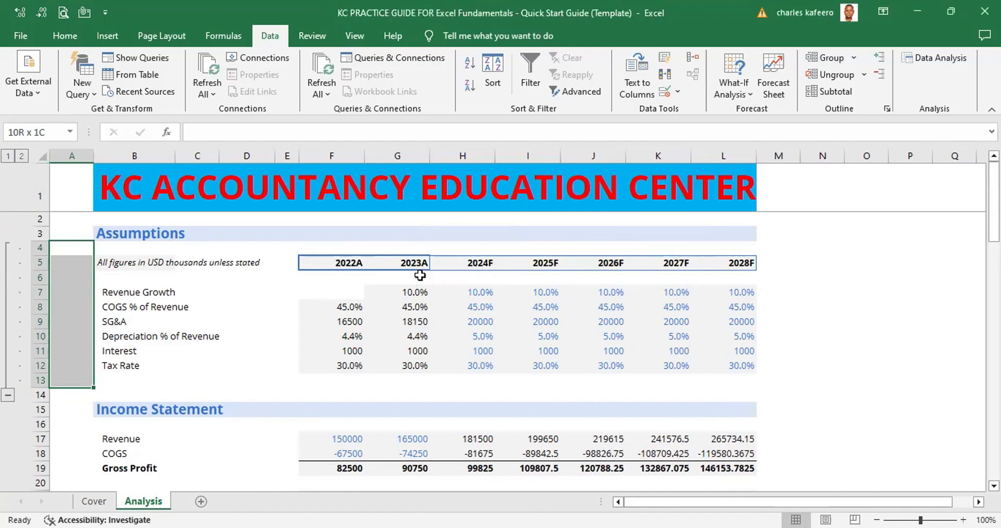
Ungroup rows 4 to 13 below the Assumptions heading.
key("alt+shift+Left")
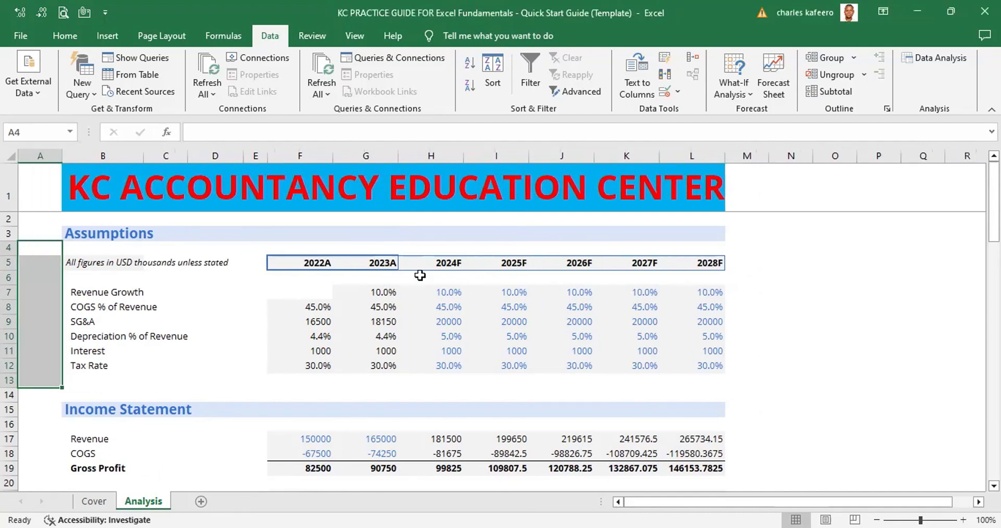
left_click(198, 320)
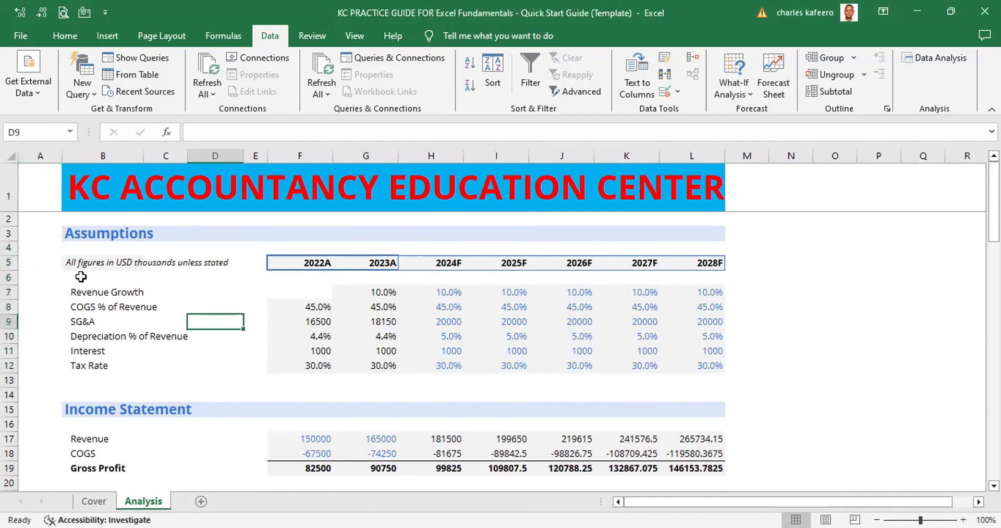
Select the whole Assumptions block A4:L13 and group it by rows.
left_click(42, 260)
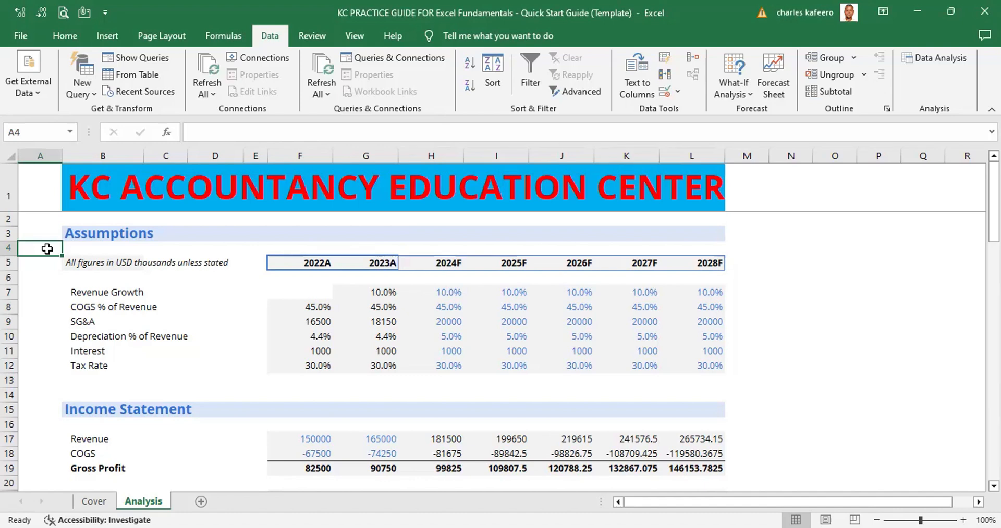
key("shift+Down")
key("shift+Down")
key("shift+Down")
key("shift+Down")
key("shift+Down")
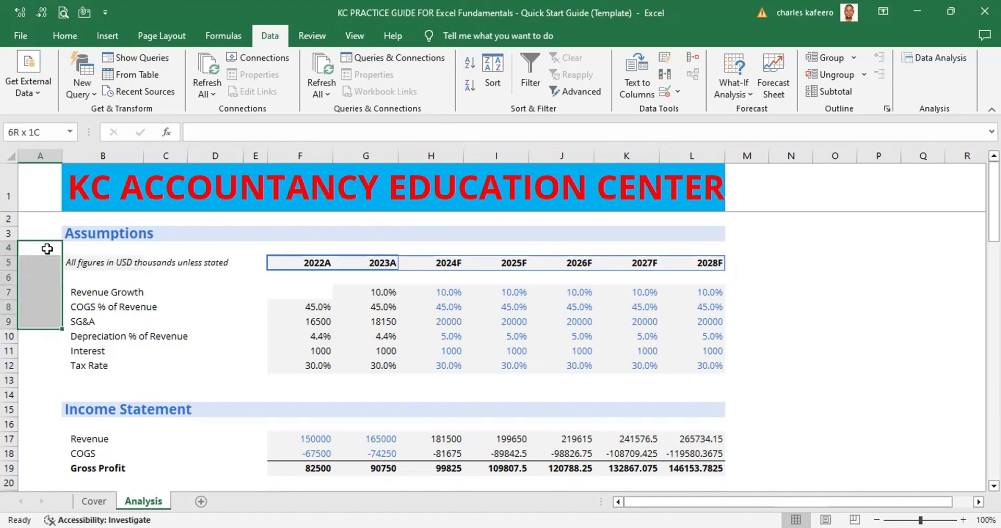
key("shift+Down")
key("shift+Down")
key("shift+Down")
key("shift+Down")
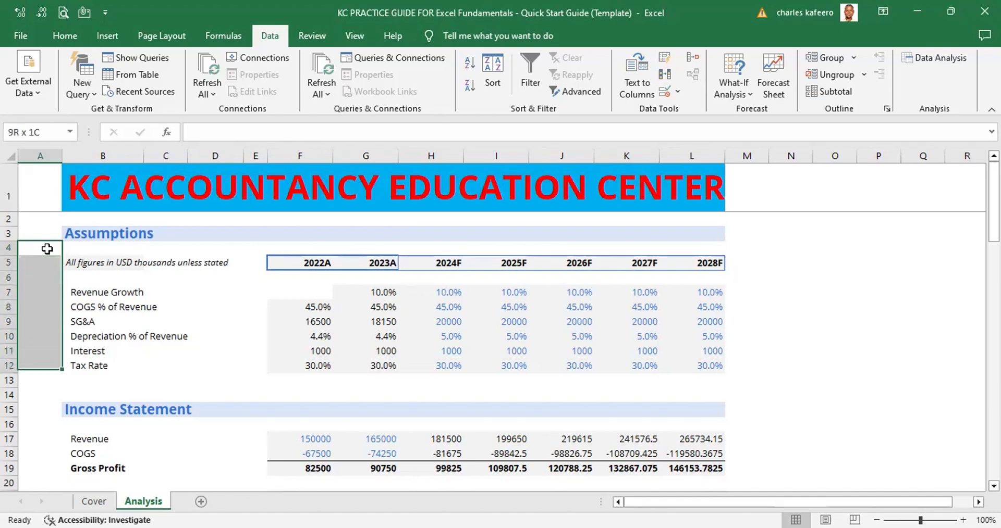
key("shift+Right")
key("shift+Right")
key("shift+Right")
key("shift+Right")
key("shift+Right")
key("shift+Right")
key("shift+Right")
key("shift+Right")
key("shift+Right")
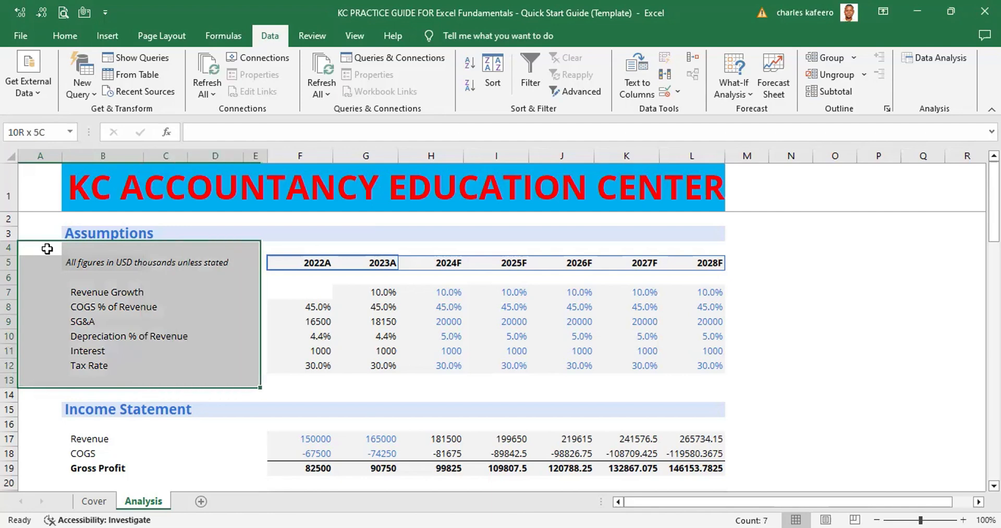
key("shift+Right")
key("shift+Right")
key("shift+Right")
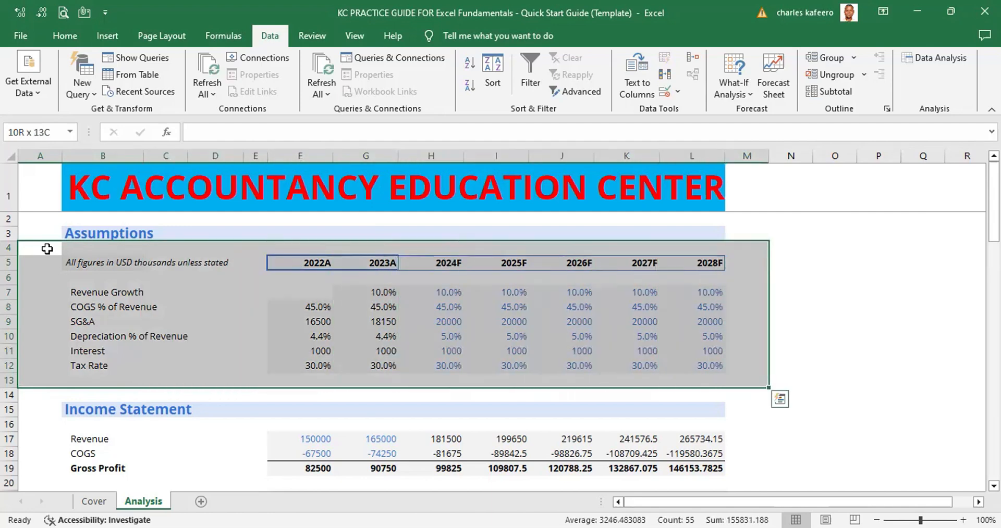
key("shift+Left")
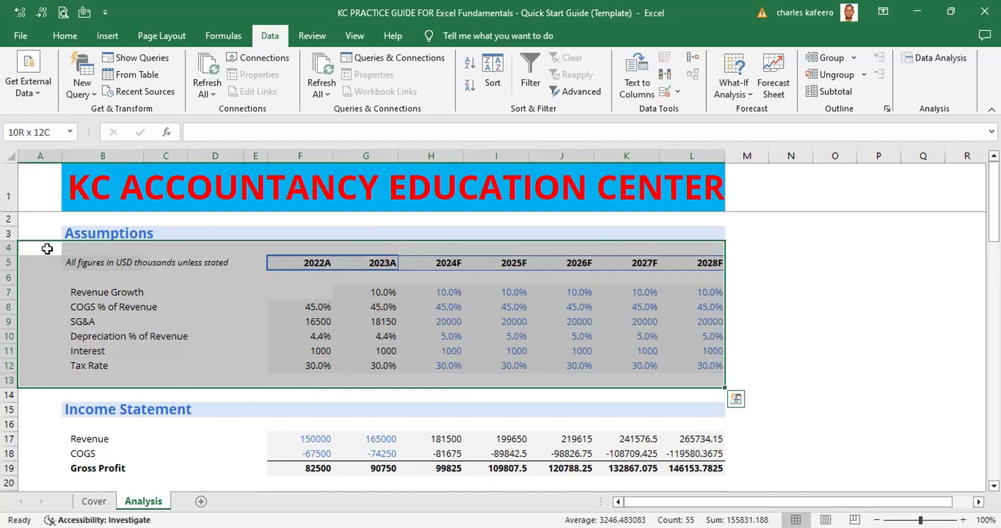
key("shift+alt+Right")
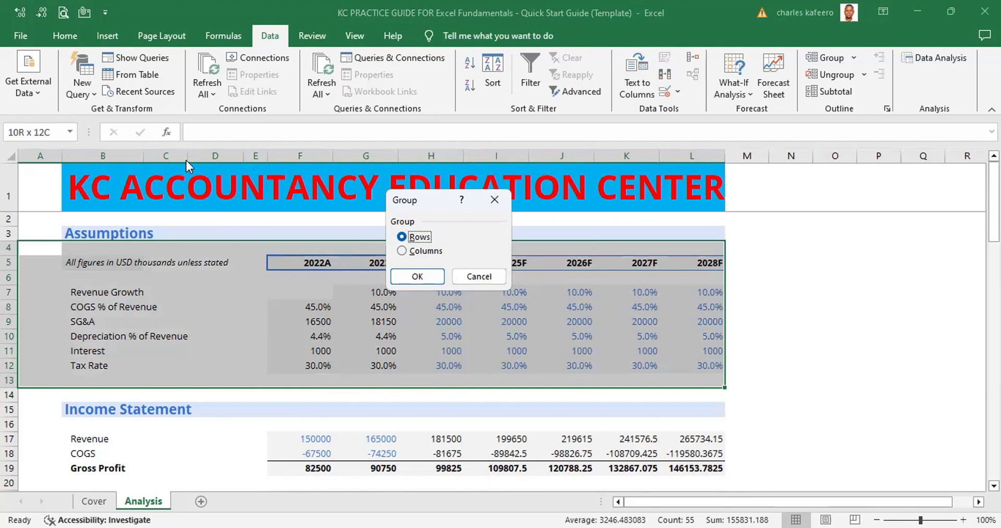
left_click(417, 276)
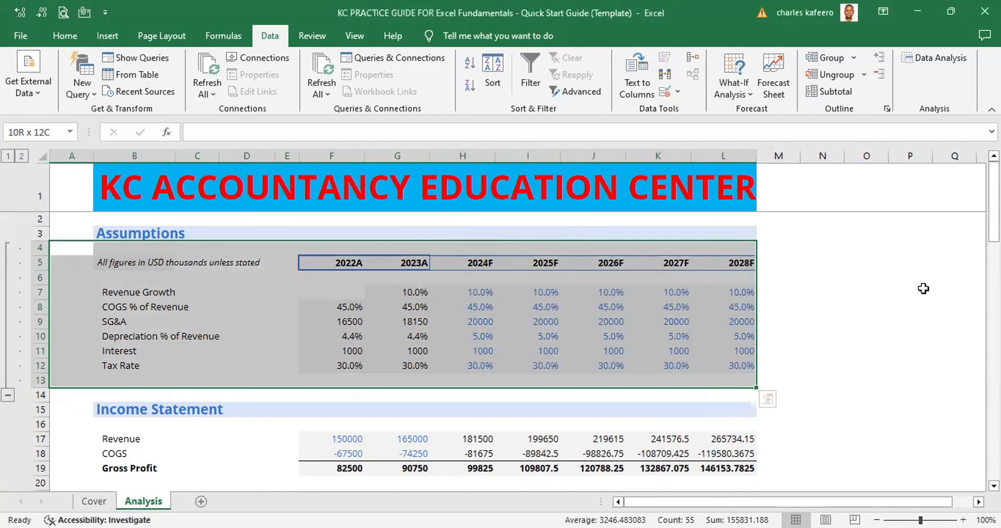
Collapse the grouped Assumptions rows and expand them again.
left_click(8, 397)
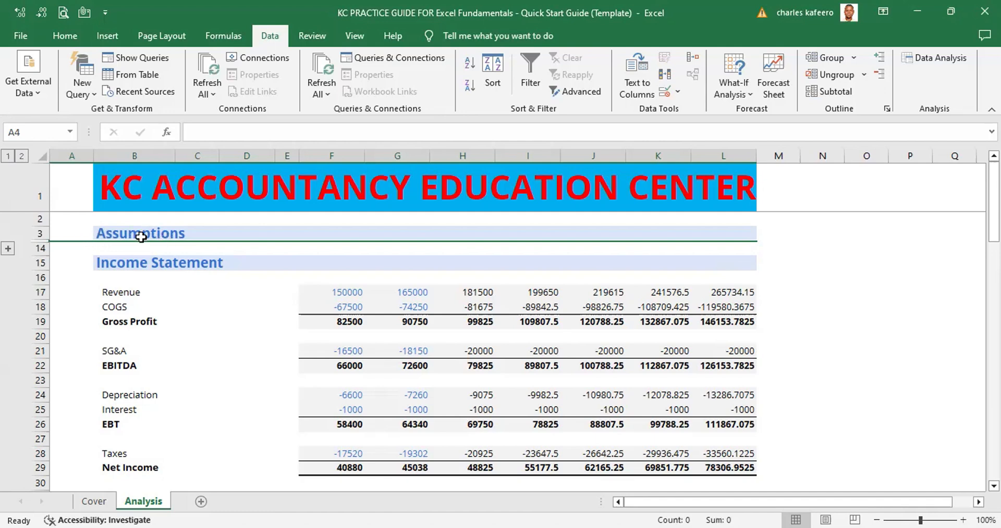
left_click(8, 251)
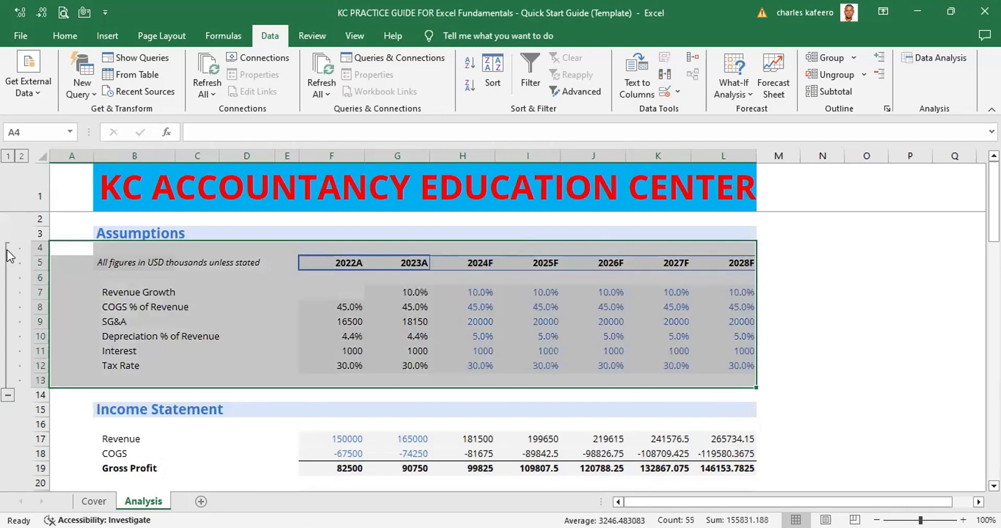
left_click(814, 303)
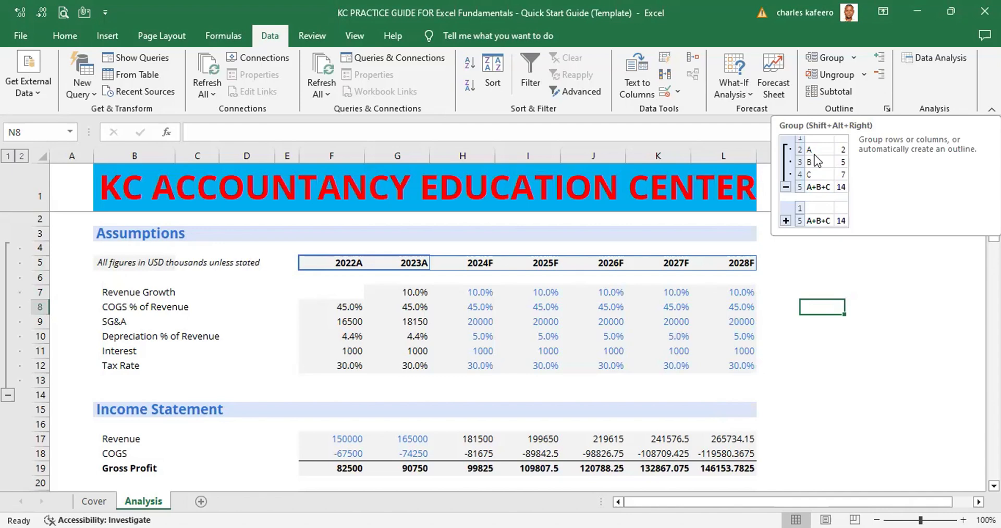
left_click(866, 290)
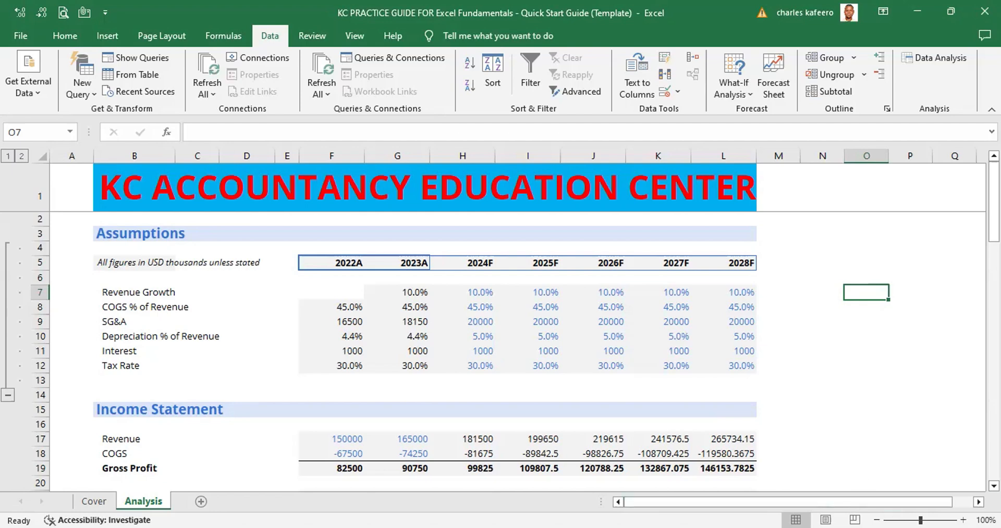
Go to the Income Statement section and select cell A16 just below its heading.
left_click(993, 486)
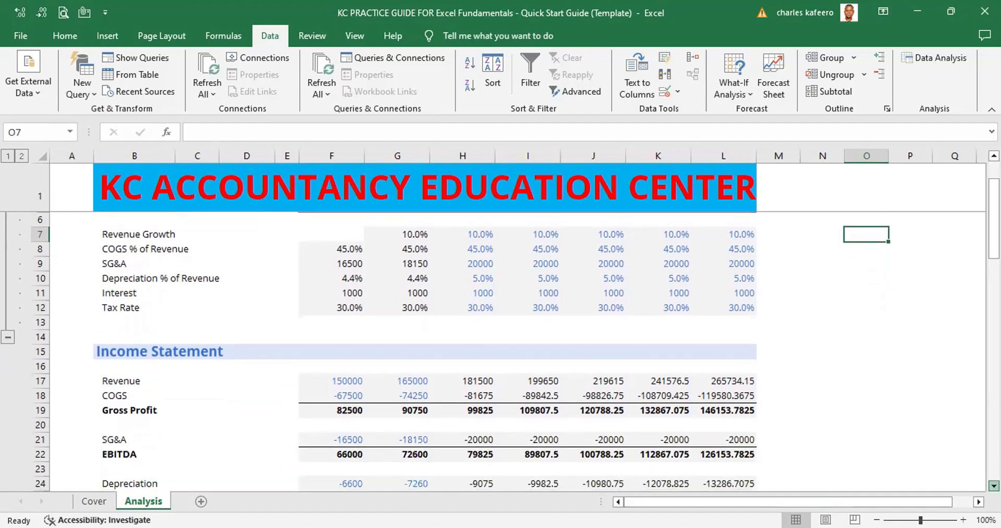
left_click(993, 486)
left_click(993, 487)
left_click(994, 486)
left_click(994, 487)
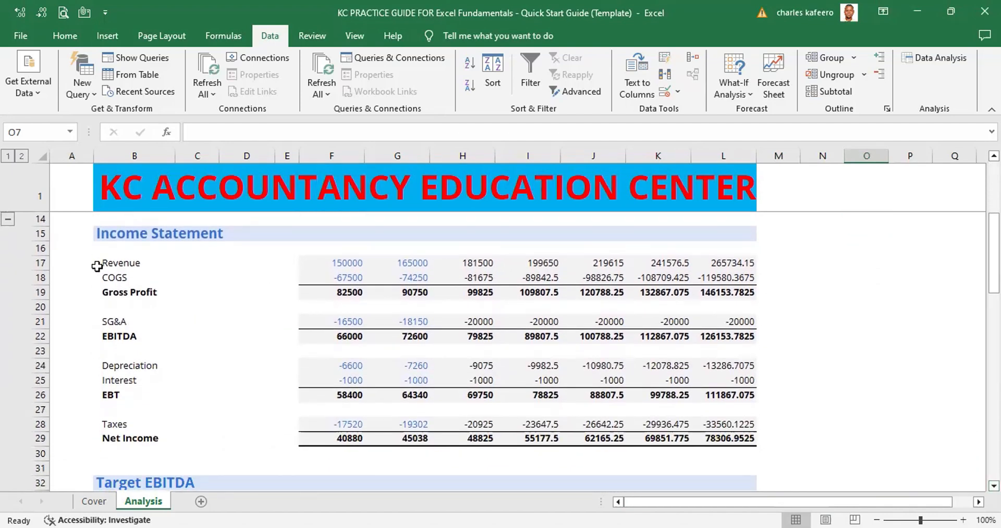
left_click(62, 249)
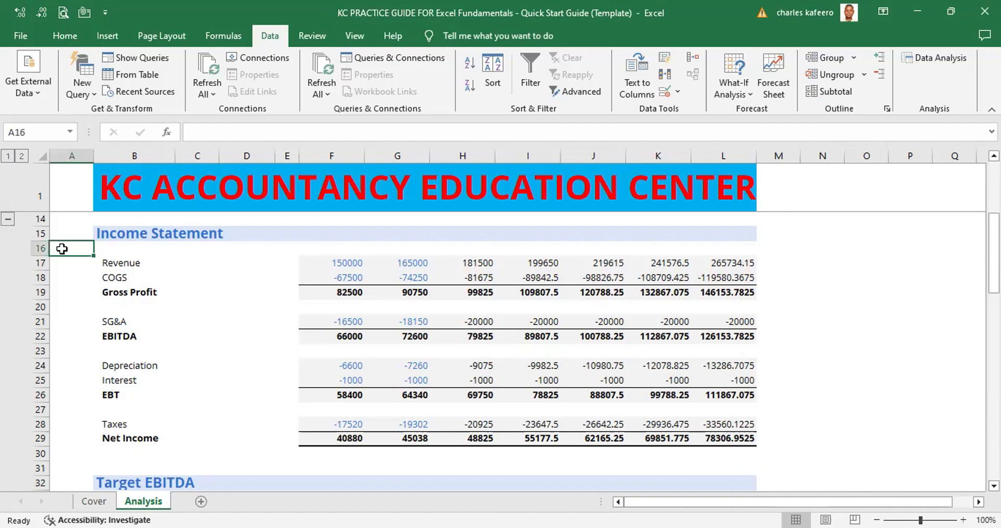
left_click(32, 233)
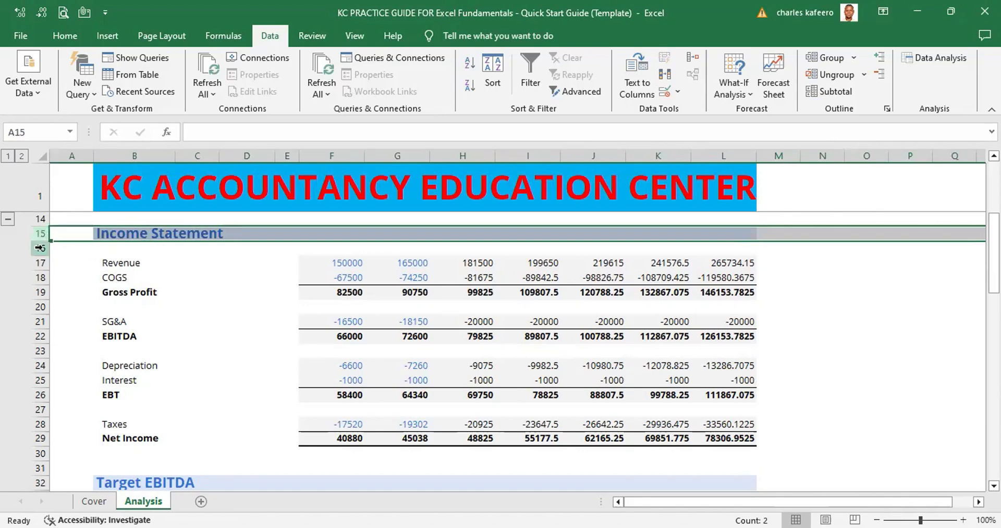
left_click(72, 247)
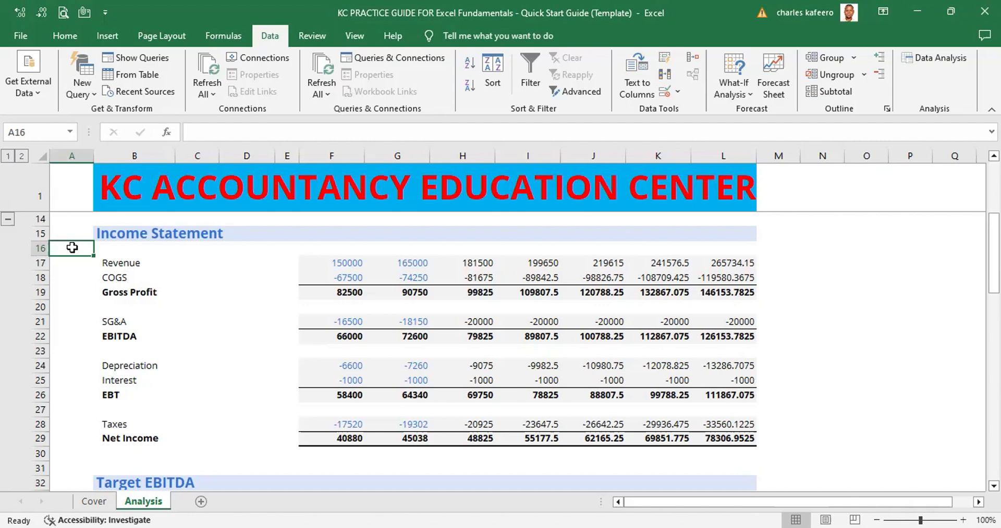
key("shift+Down")
key("shift+Down")
key("shift+Down")
key("shift+Down")
key("shift+Down")
key("shift+Down")
key("shift+Down")
key("shift+Down")
key("shift+Down")
key("shift+Down")
key("shift+Down")
key("shift+Down")
key("shift+Down")
key("shift+Down")
key("shift+Down")
key("shift+Down")
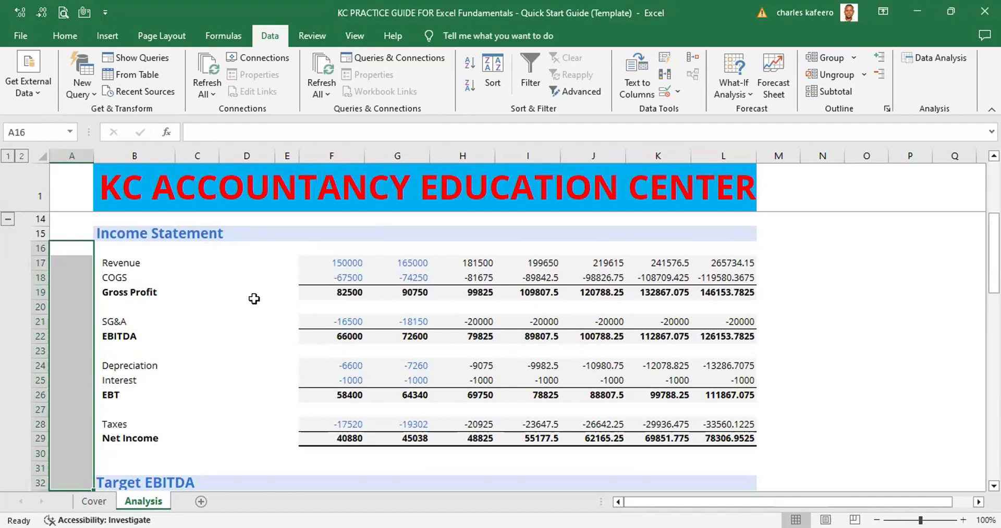
left_click(254, 296)
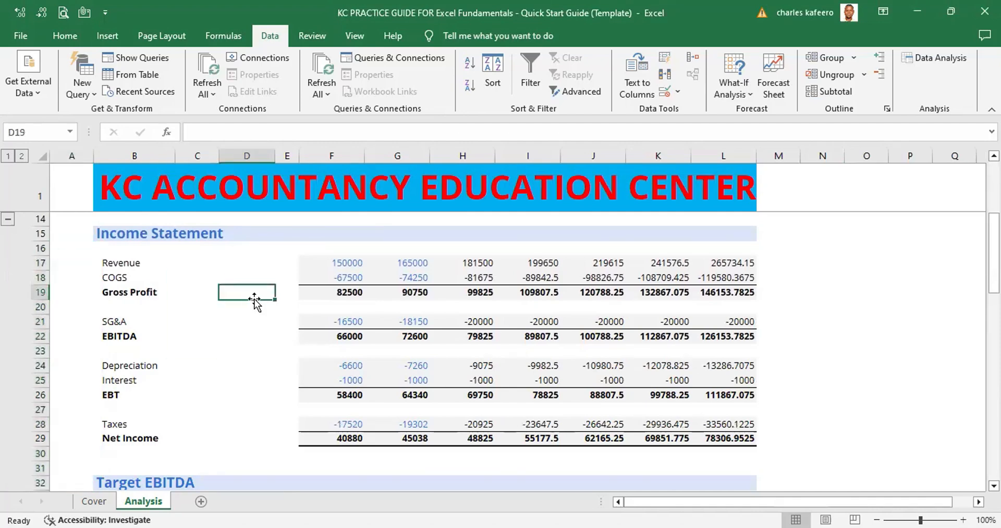
Select the whole Income Statement block A16:L30 and group it by rows.
left_click(75, 252)
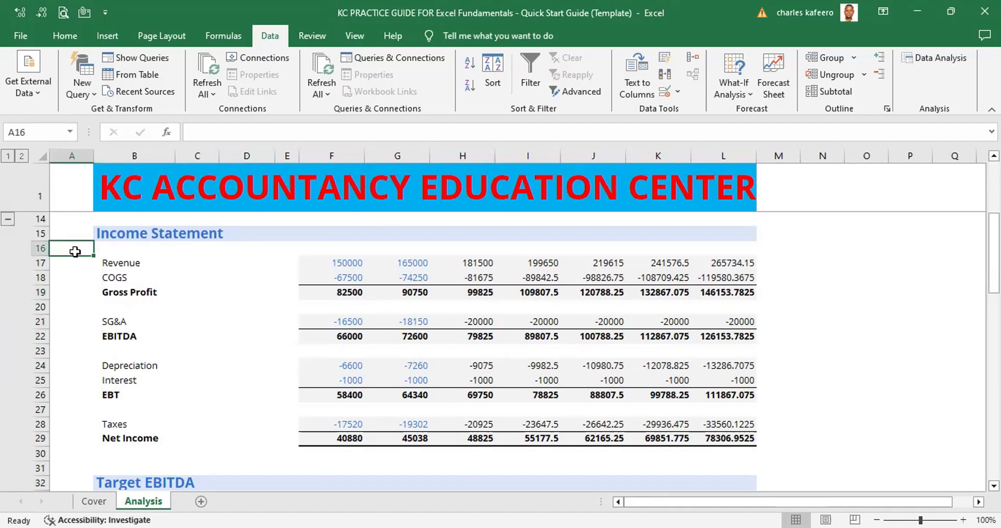
key("shift+Down")
key("shift+Down")
key("shift+Down")
key("shift+Down")
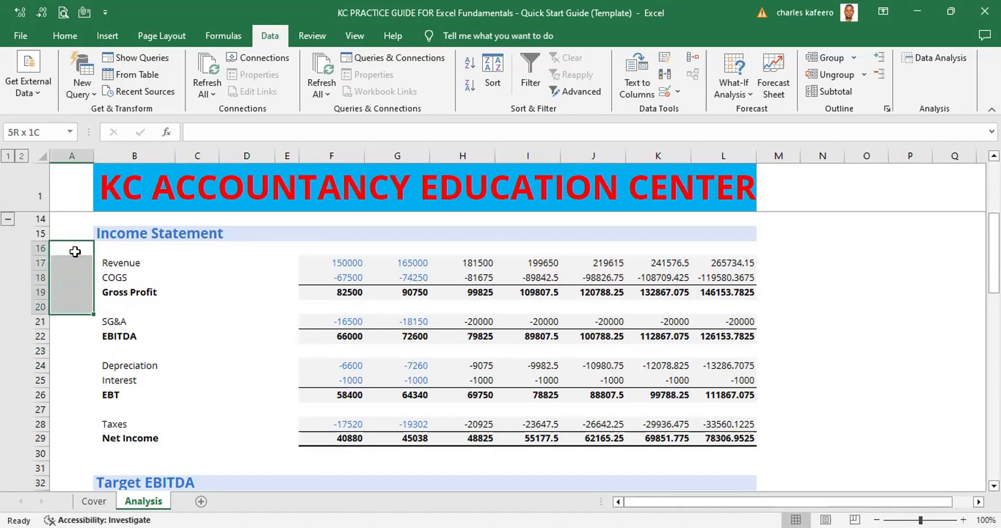
key("shift+Down")
key("shift+Down")
key("shift+Down")
key("shift+Down")
key("shift+Down")
key("shift+Down")
key("shift+Down")
key("shift+Down")
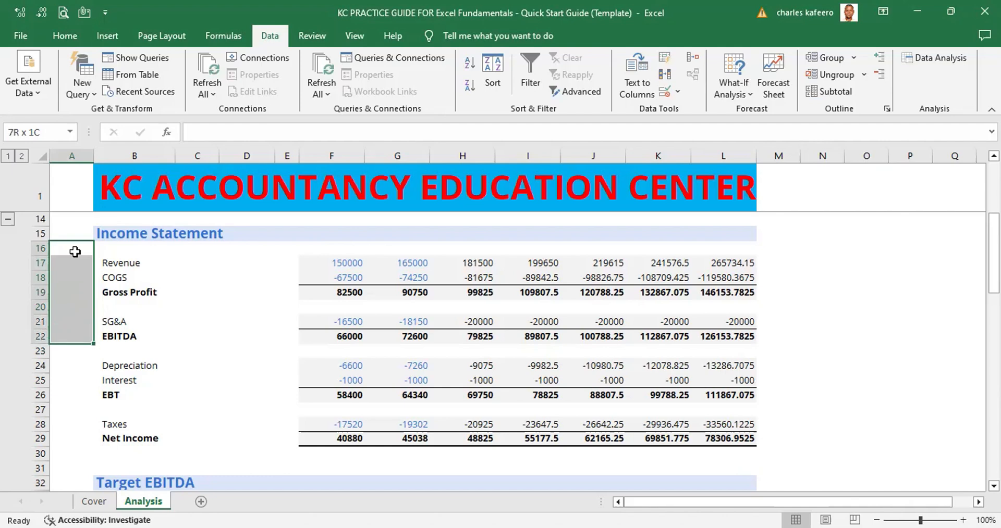
key("shift+Down")
key("shift+Down")
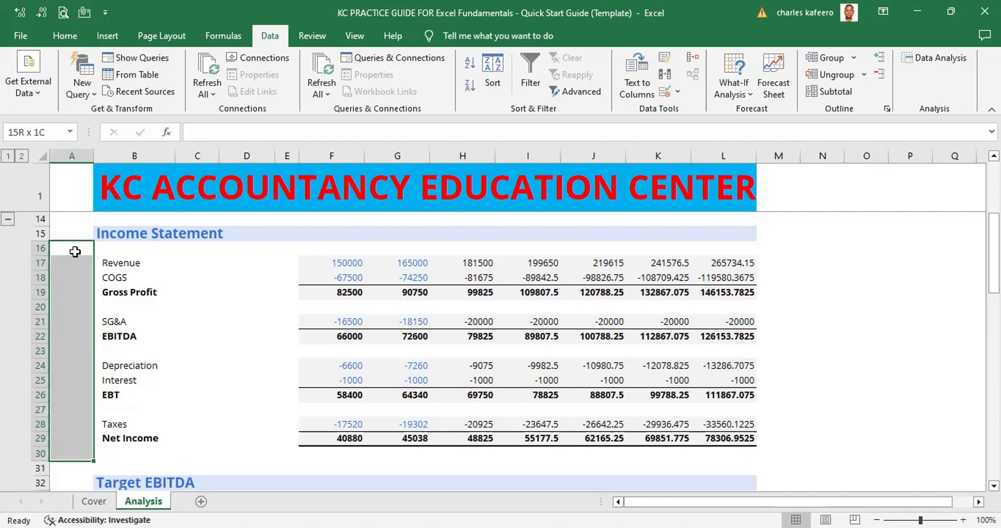
key("shift+Right")
key("shift+Right")
key("shift+Right")
key("shift+Right")
key("shift+Right")
key("shift+Right")
key("shift+Right")
key("shift+Right")
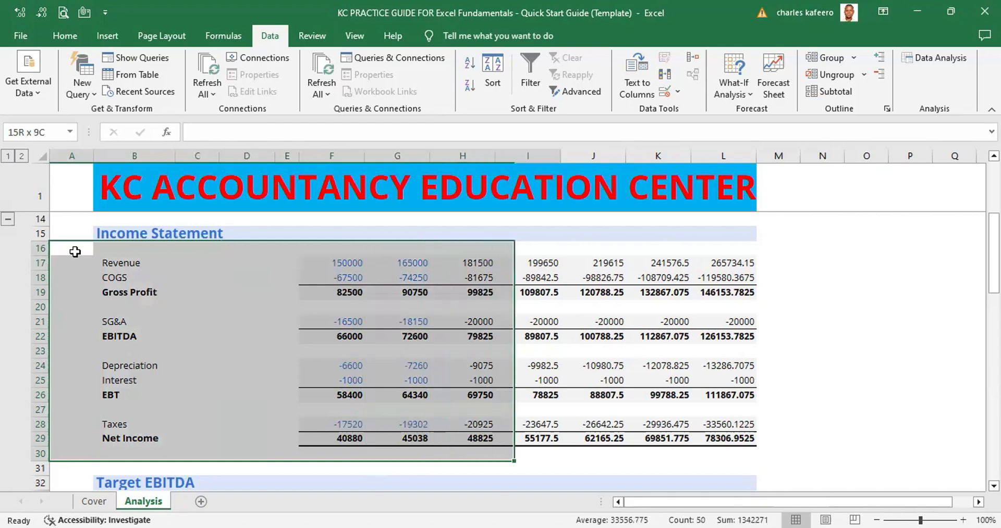
key("shift+Right")
key("shift+Right")
key("shift+Right")
key("shift+Right")
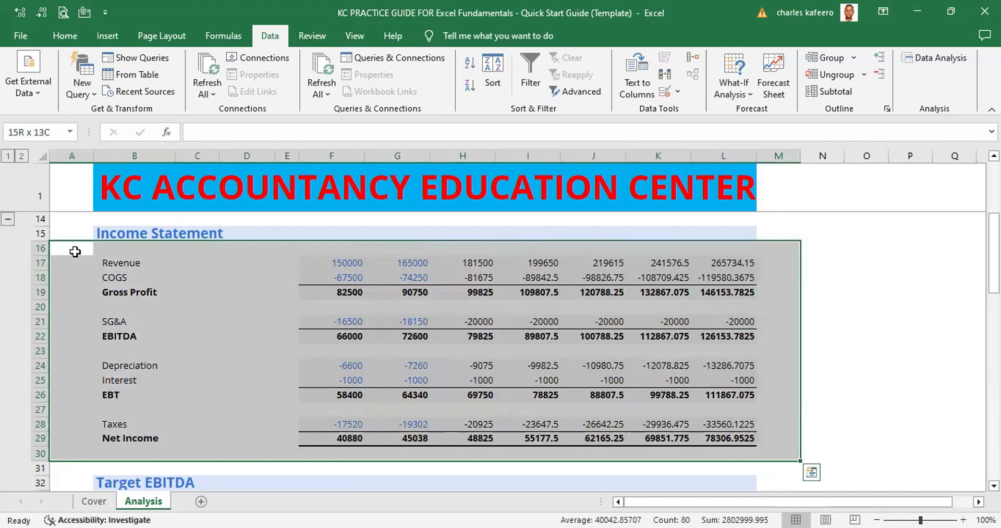
key("shift+Left")
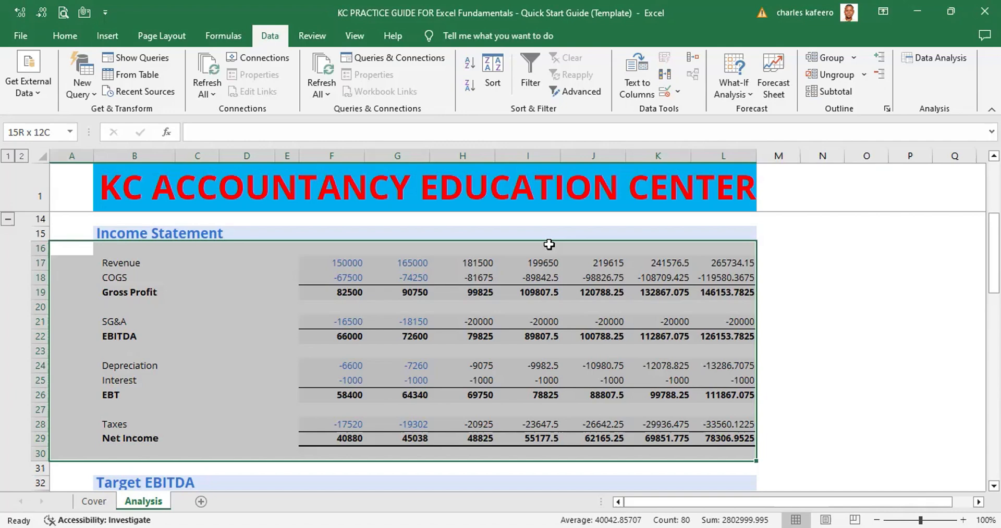
key("shift+alt+Right")
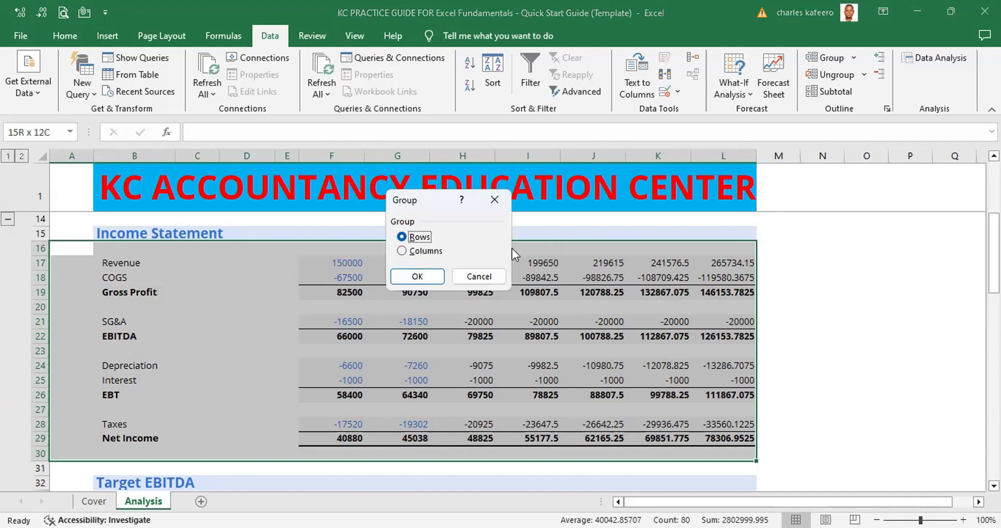
left_click(416, 278)
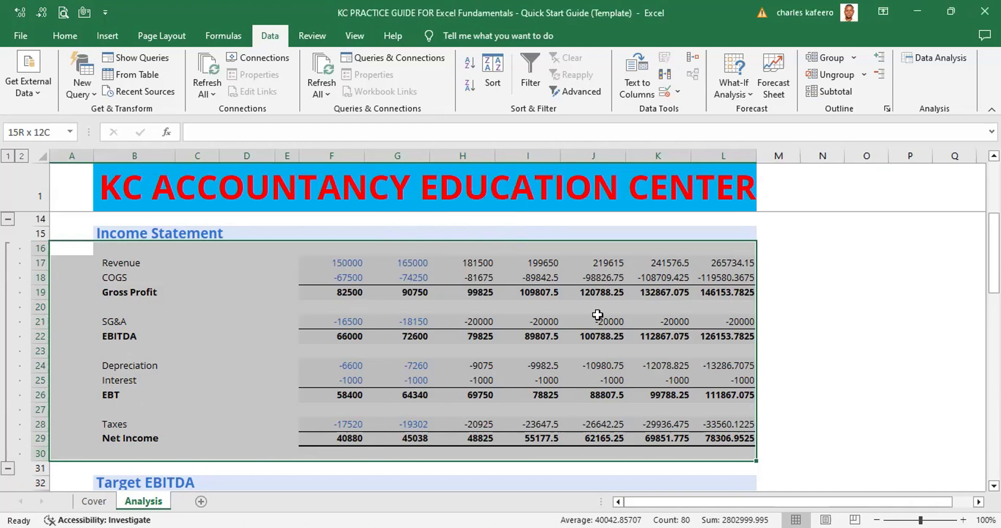
left_click(819, 303)
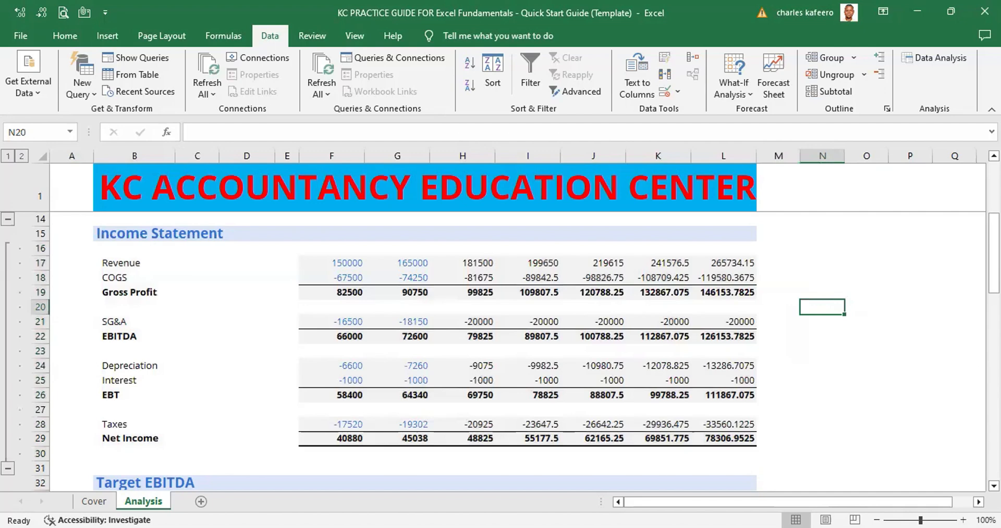
Select the Target EBITDA block A33:L39 below its heading and group it by rows.
scroll(501, 351, "down", 6)
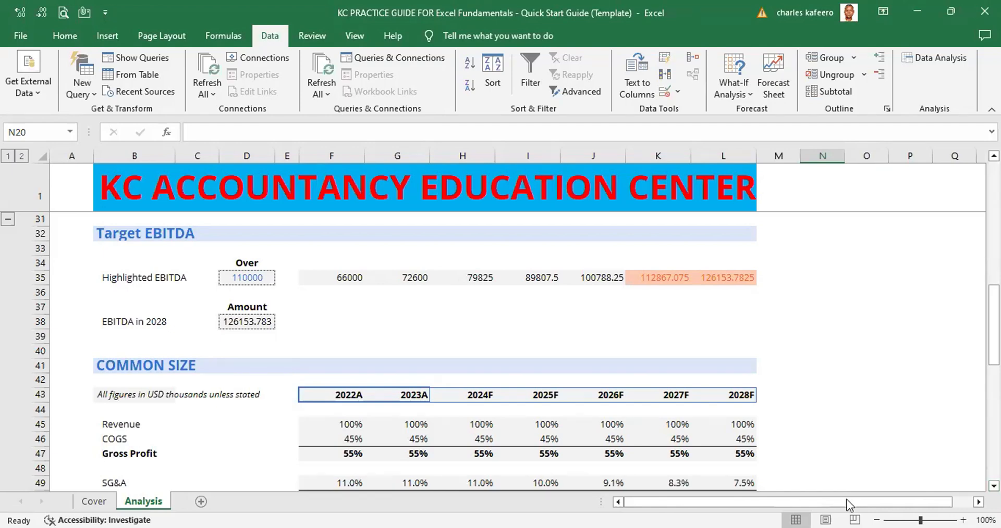
left_click(77, 232)
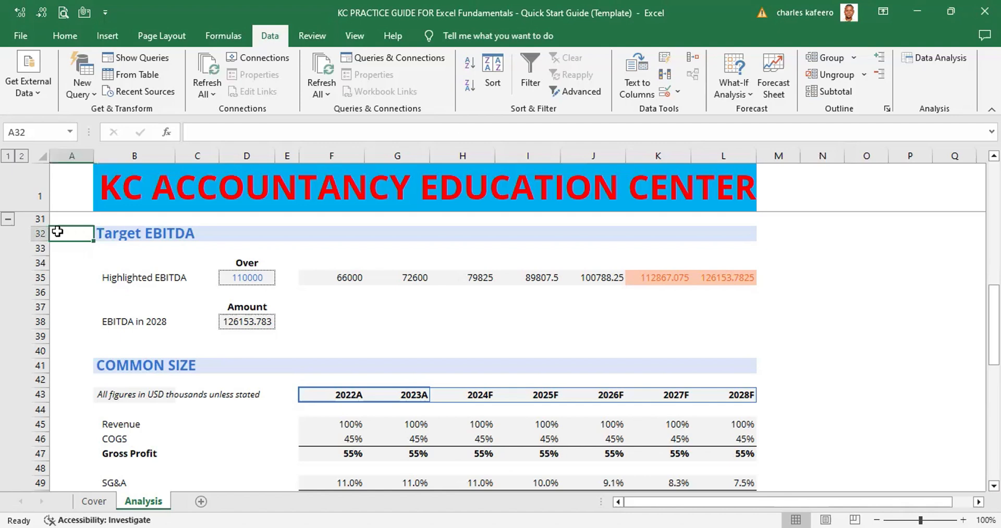
left_click(26, 233)
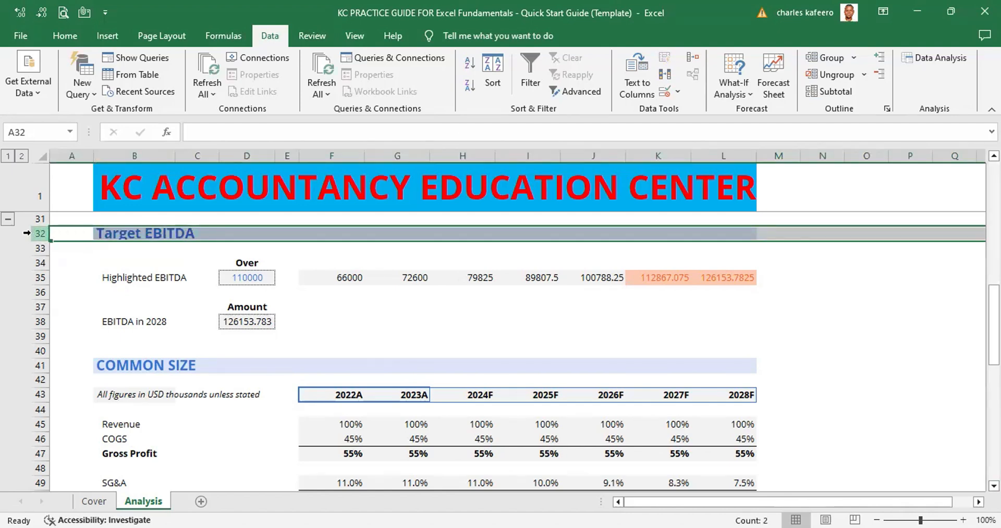
left_click(68, 249)
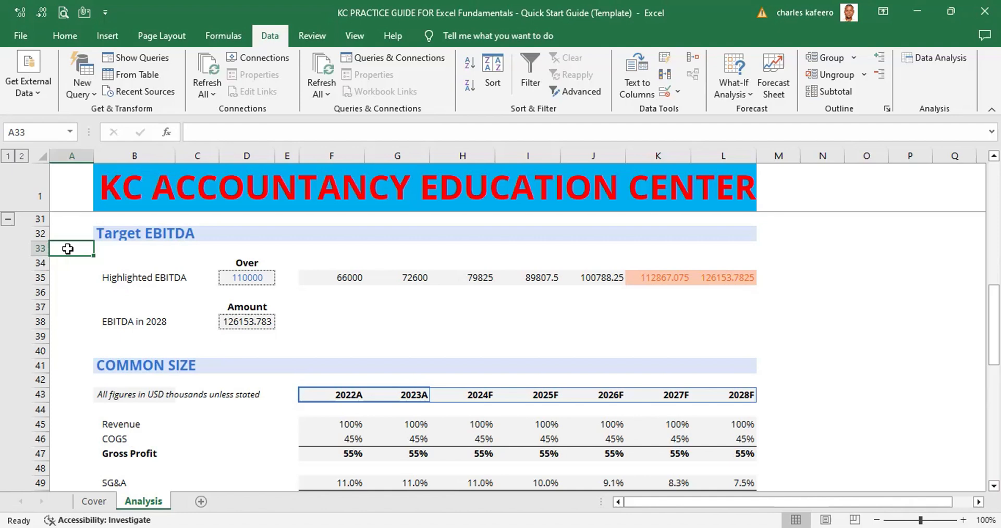
key("shift+Down")
key("shift+Down")
key("shift+Down")
key("shift+Down")
key("shift+Down")
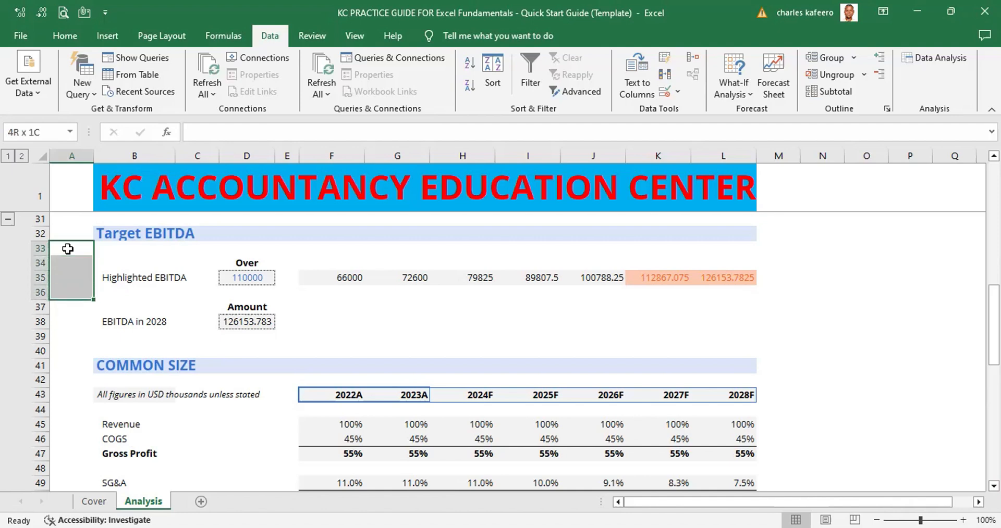
key("shift+Down")
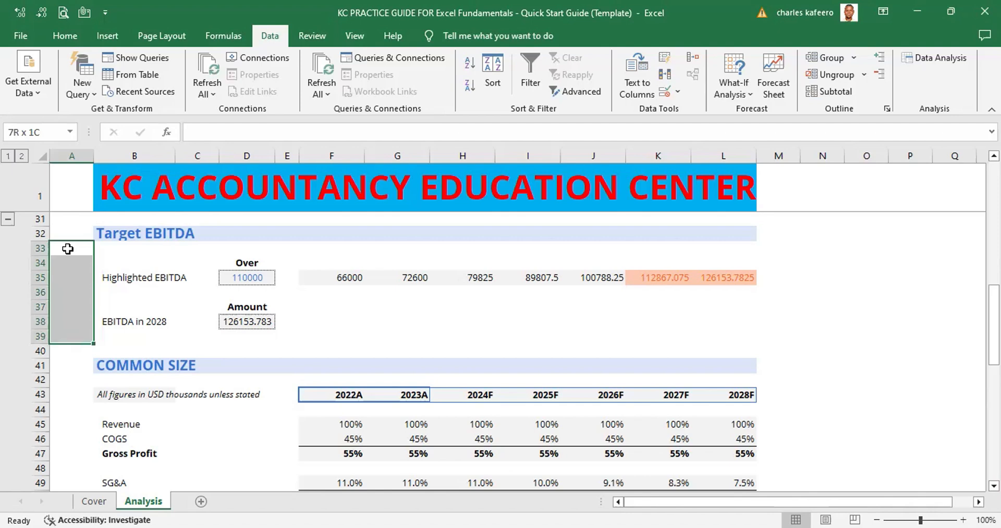
key("shift+Right")
key("shift+Right")
key("shift+Right")
key("shift+Right")
key("shift+Right")
key("shift+Right")
key("shift+Right")
key("shift+Right")
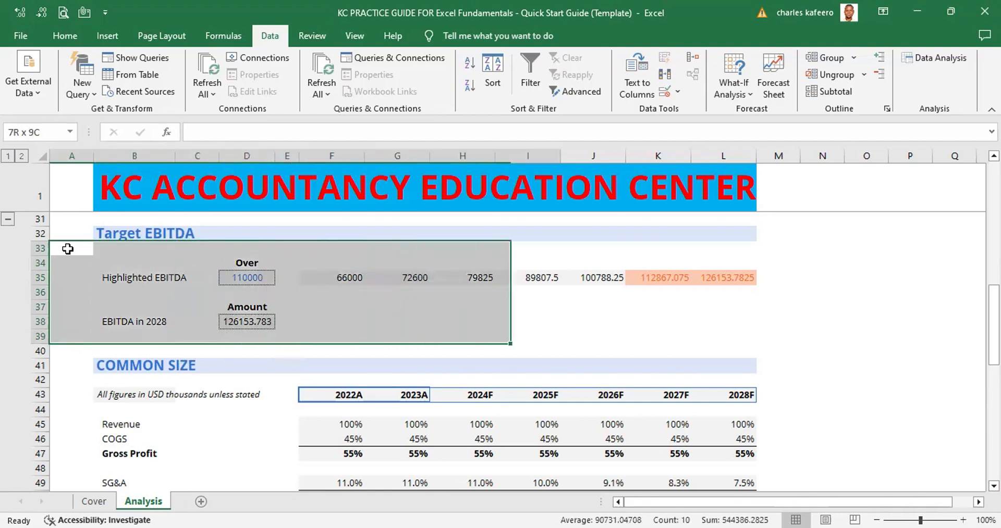
key("shift+Right")
key("shift+Right")
key("shift+Right")
key("shift+Right")
key("shift+Left")
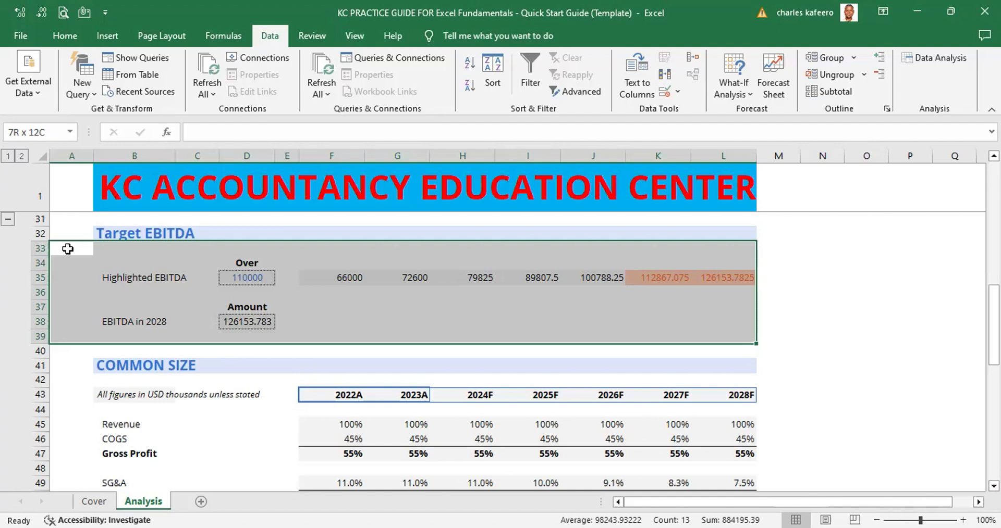
key("shift+alt+Right")
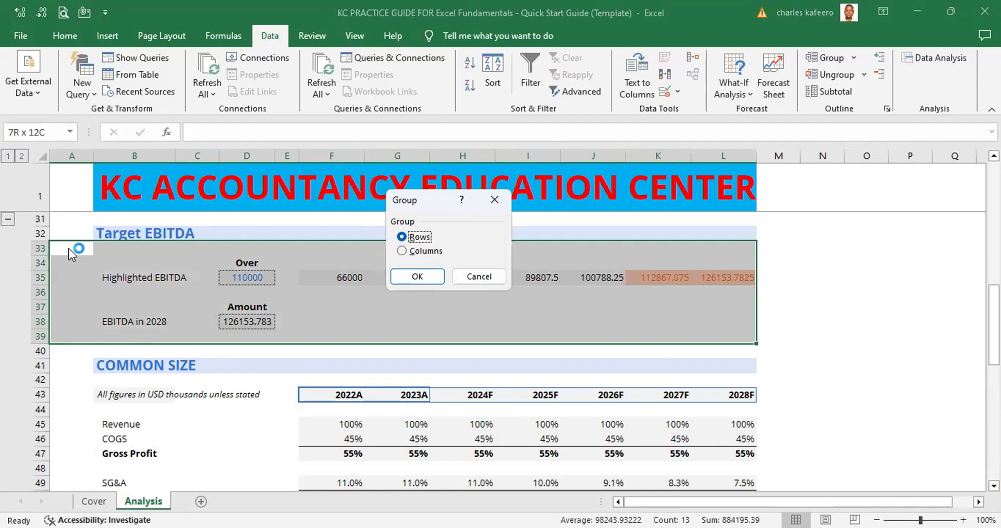
key("Return")
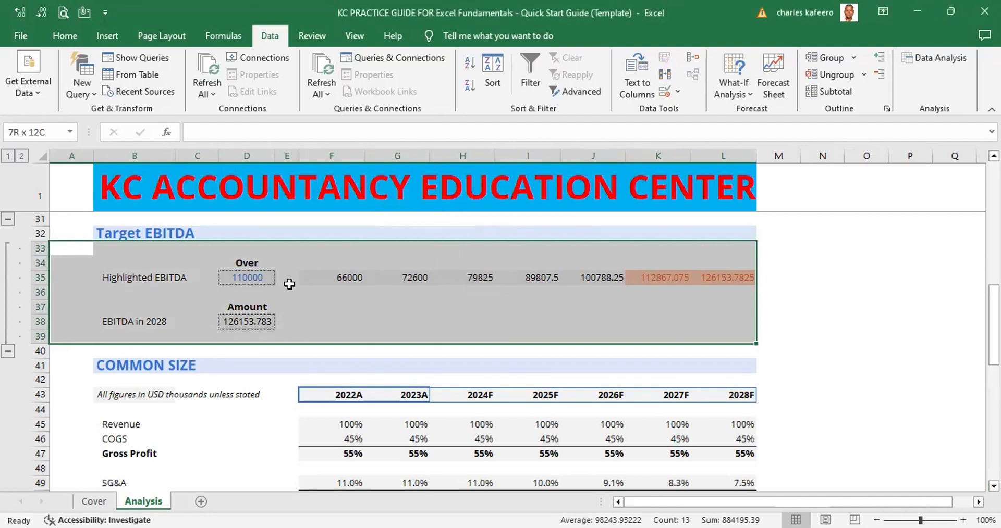
left_click(857, 298)
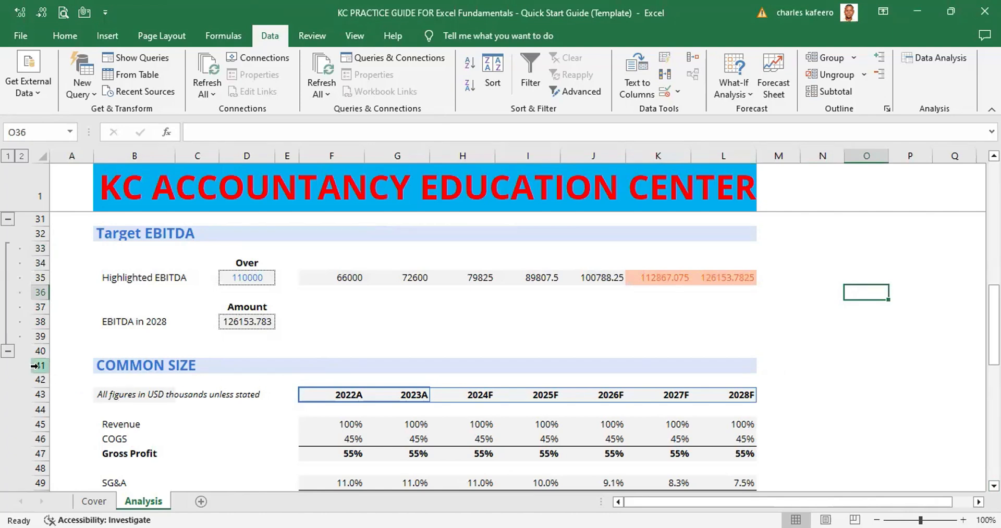
Select the Common Size block A42:L58 below its heading and group it by rows.
left_click(35, 366)
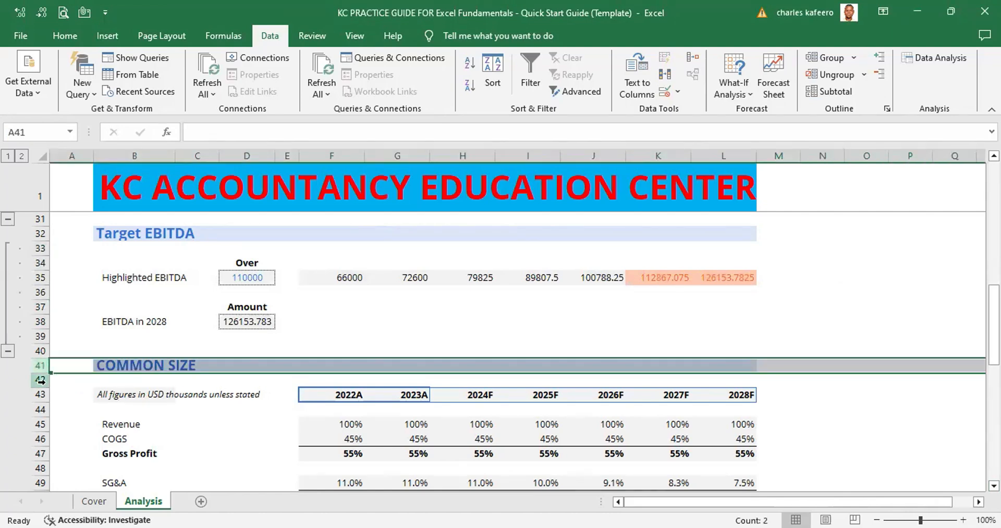
left_click(67, 380)
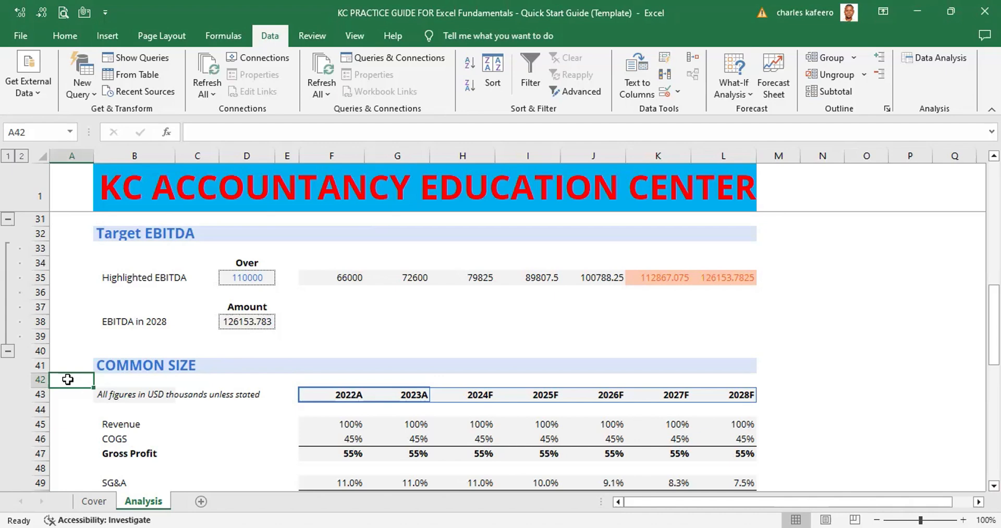
key("shift+Down")
key("shift+Down")
key("shift+Down")
key("shift+Down")
key("shift+Down")
key("shift+Down")
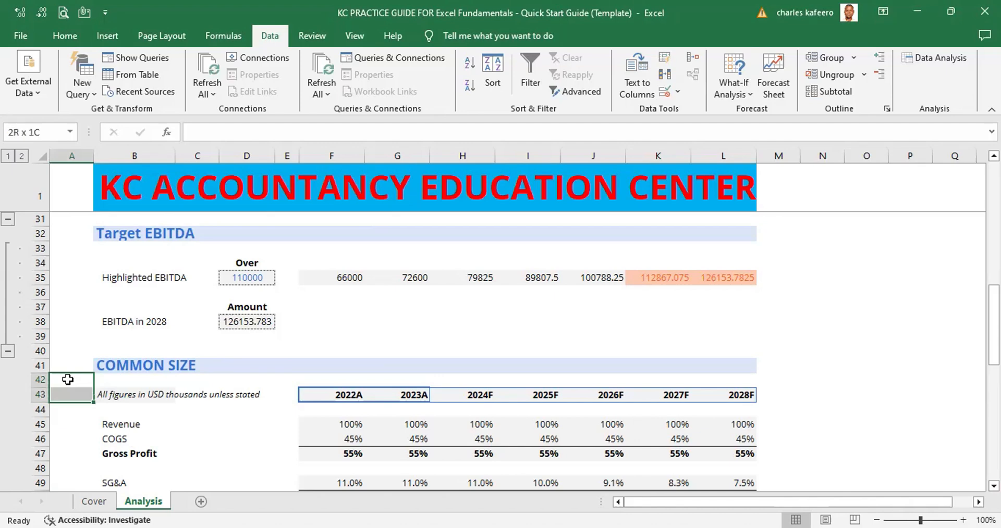
key("shift+Down")
key("shift+Down")
key("shift+Down")
key("shift+Down")
key("shift+Down")
key("shift+Down")
key("shift+Down")
key("shift+Down")
key("shift+Down")
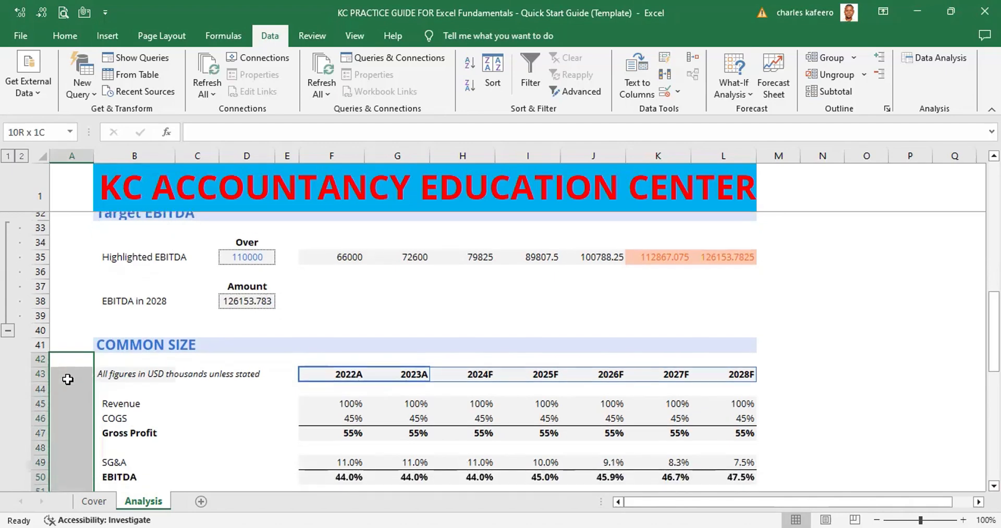
key("shift+Down")
key("shift+Down")
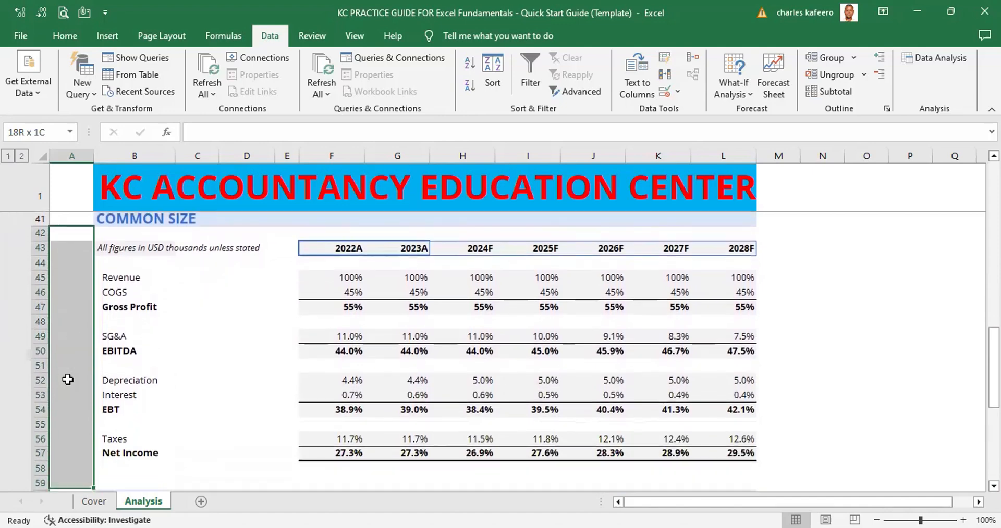
key("shift+Up")
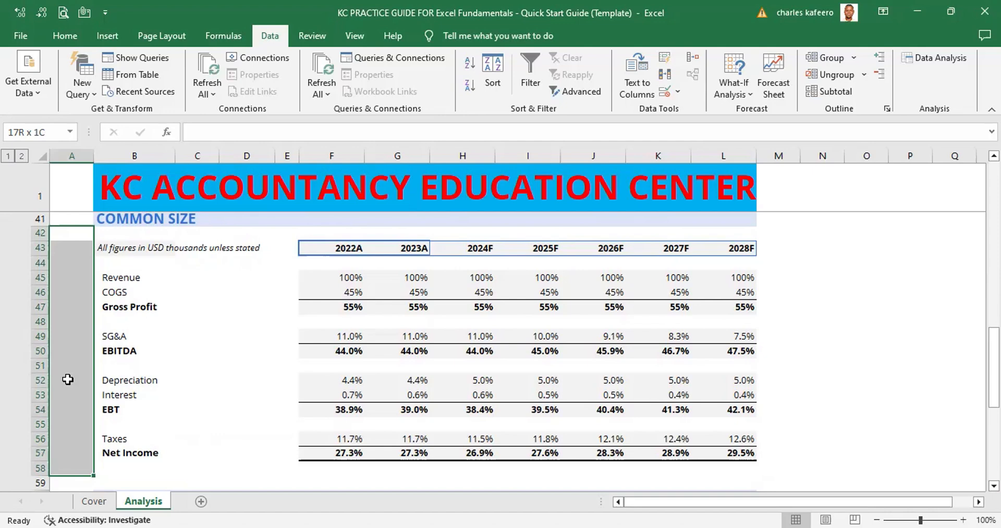
key("shift+Right")
key("shift+Right")
key("shift+Right")
key("shift+Right")
key("shift+Right")
key("shift+Right")
key("shift+Right")
key("shift+Right")
key("shift+Right")
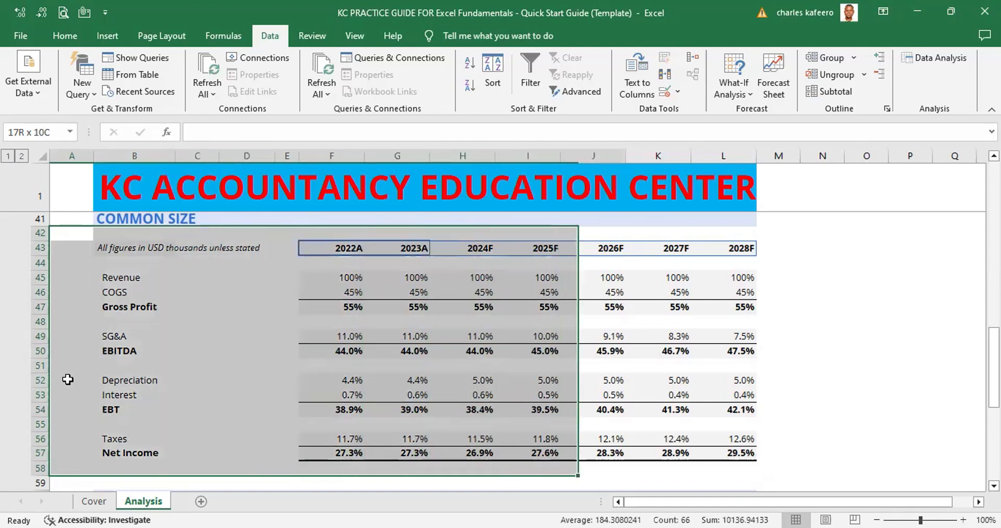
key("shift+Right")
key("shift+Right")
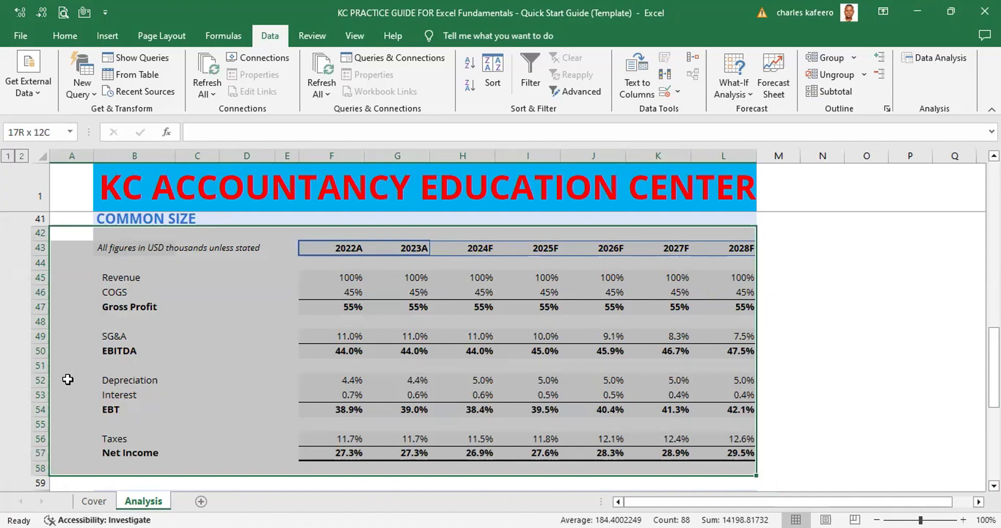
key("shift+alt+Right")
key("Return")
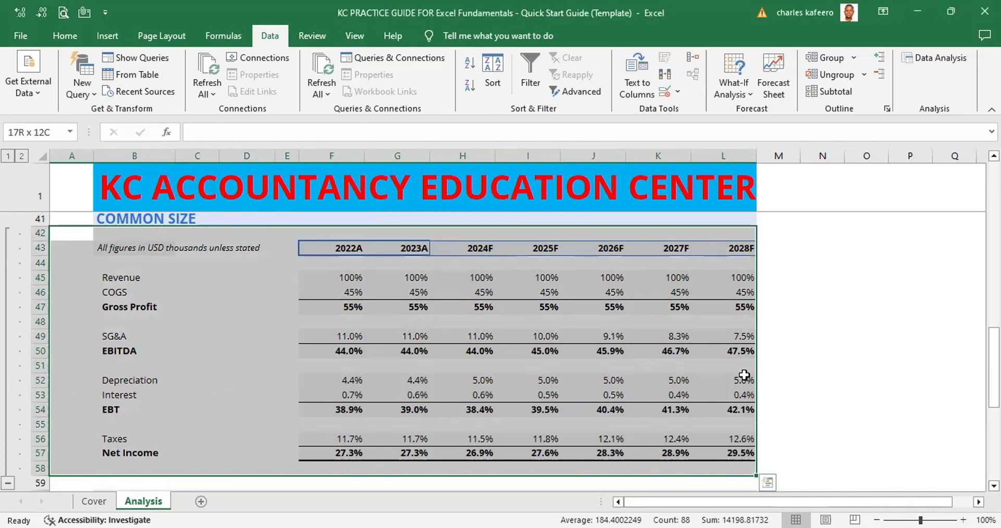
Collapse the grouped Common Size rows and expand them again.
left_click(822, 365)
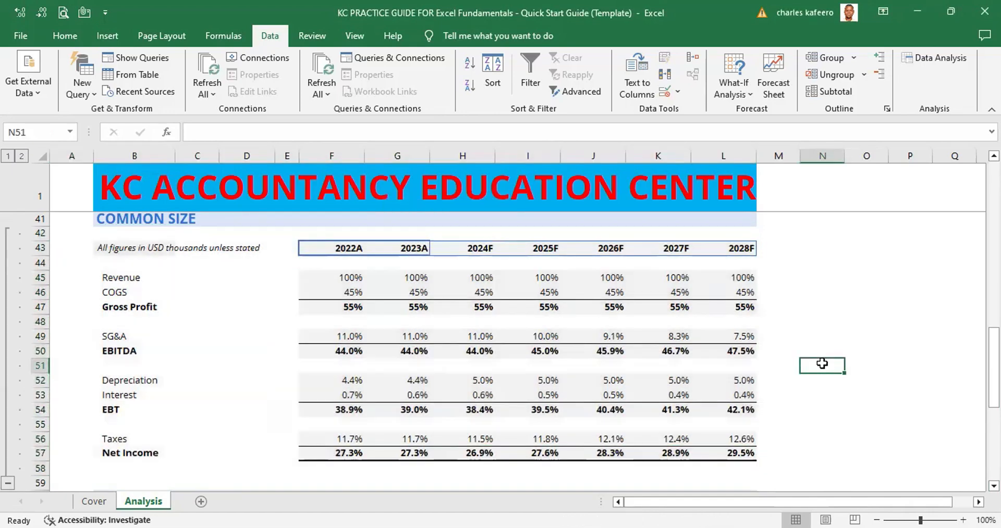
left_click(7, 483)
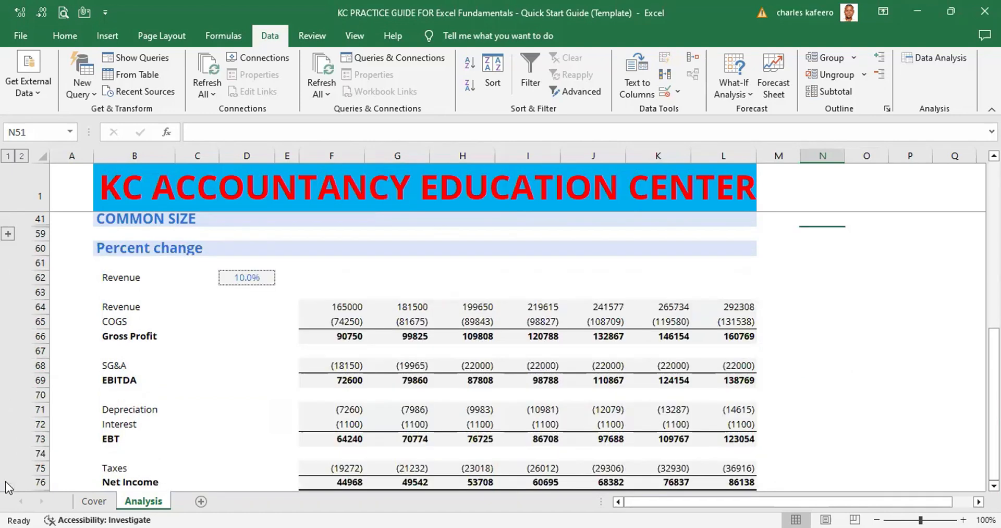
left_click(9, 234)
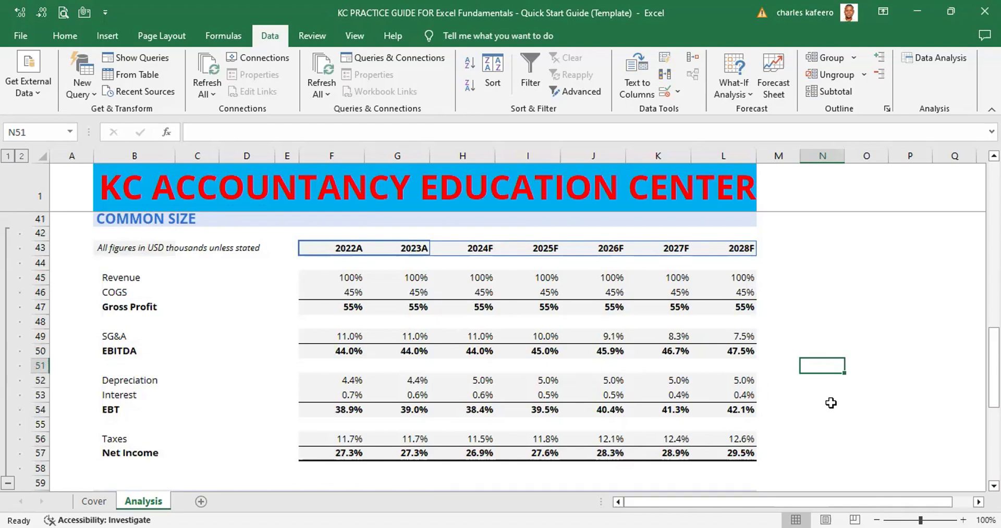
Select cells A61:A76 below the Percent change heading and group them by rows.
left_click(993, 486)
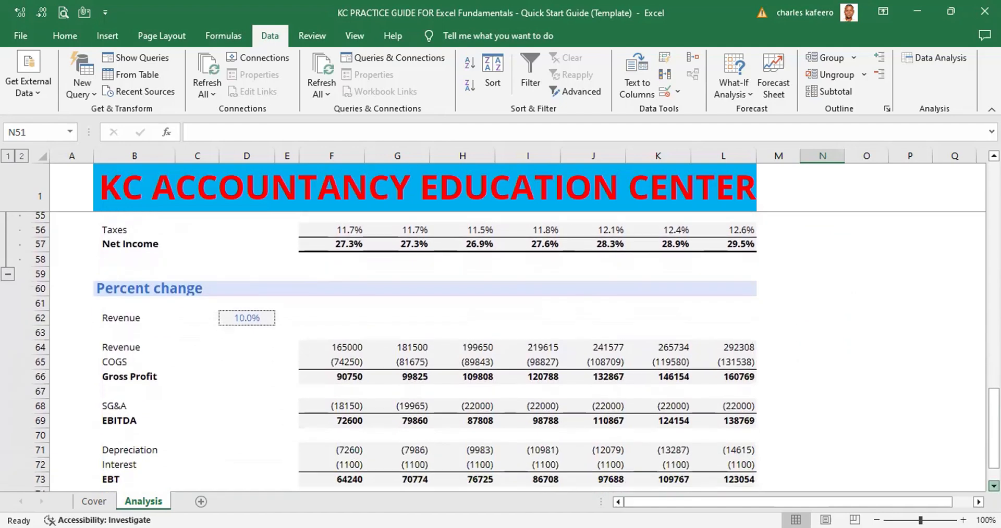
left_click(993, 486)
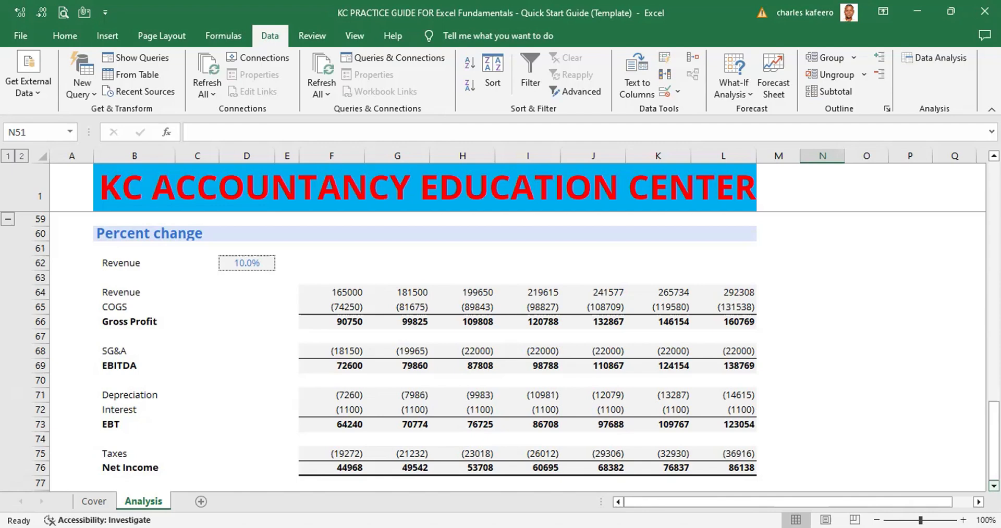
scroll(500, 352, "down", 2)
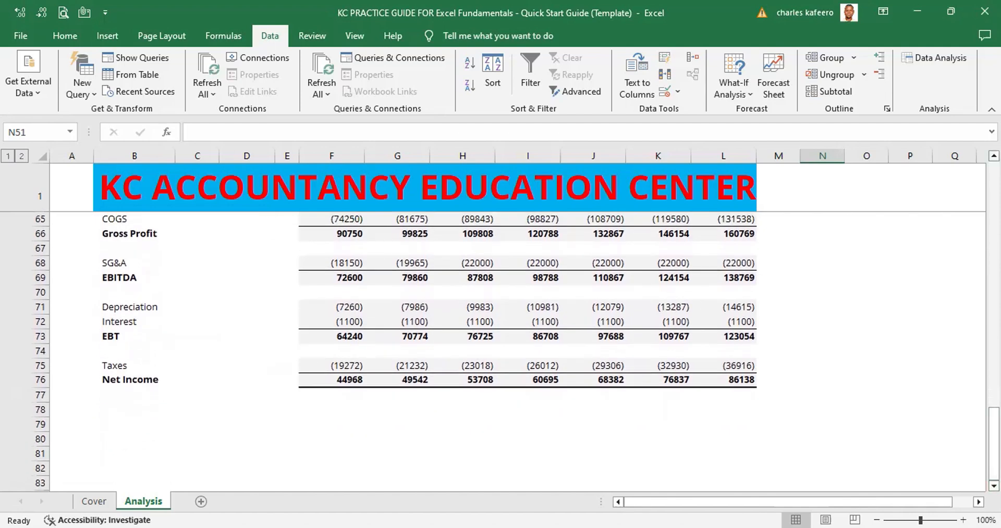
scroll(500, 339, "up", 2)
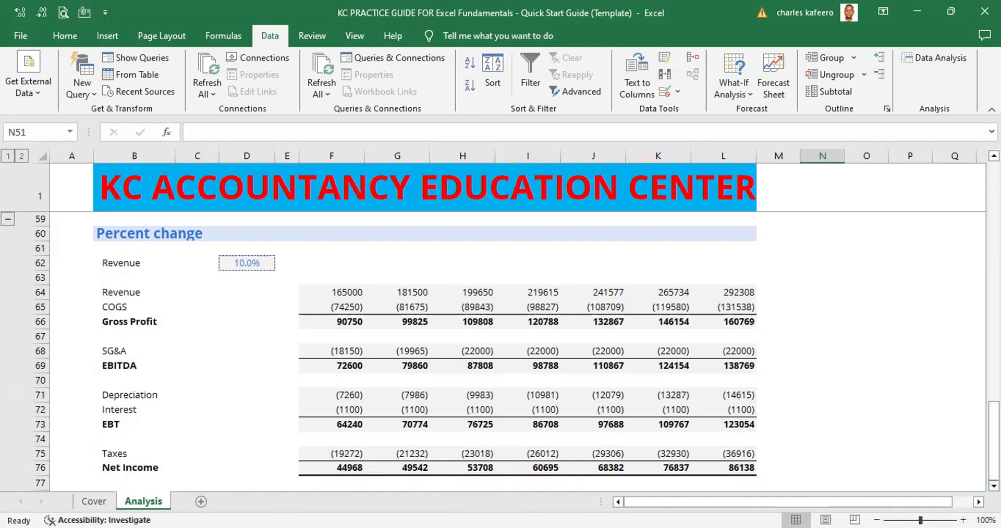
left_click(994, 486)
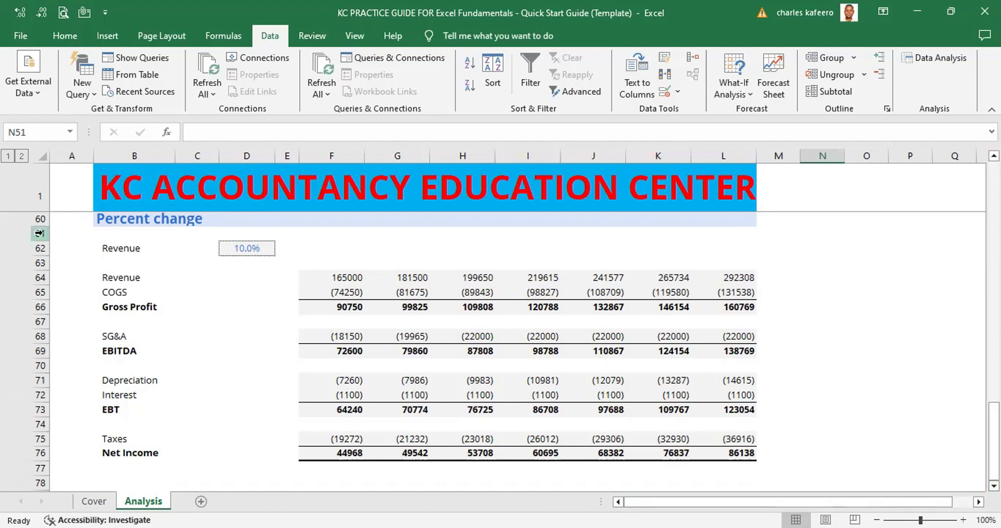
left_click(32, 220)
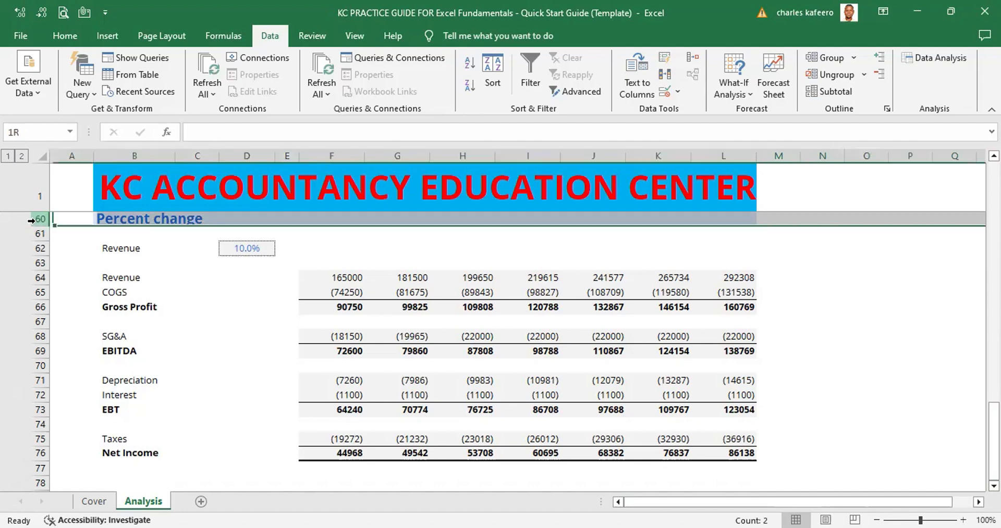
left_click(70, 230)
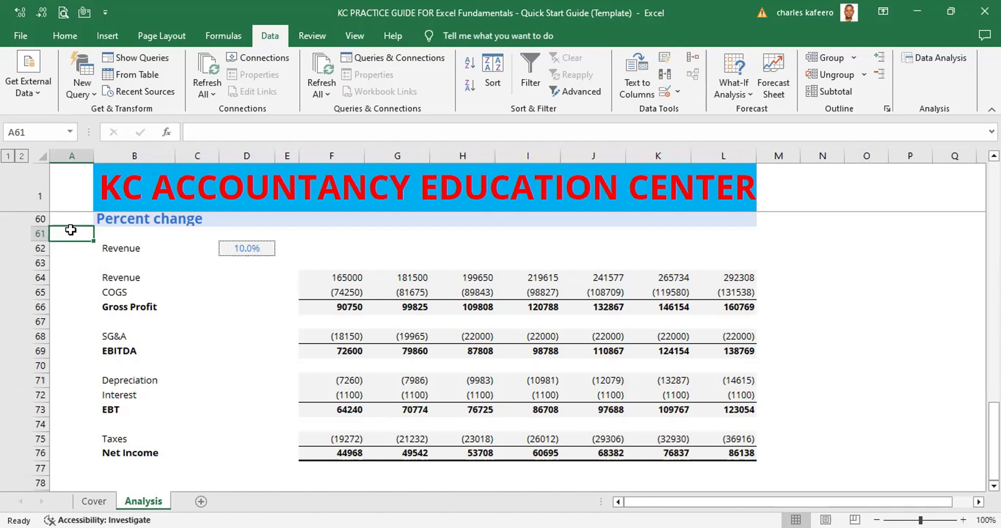
key("shift+Down")
key("shift+Down")
key("shift+Down")
key("shift+Down")
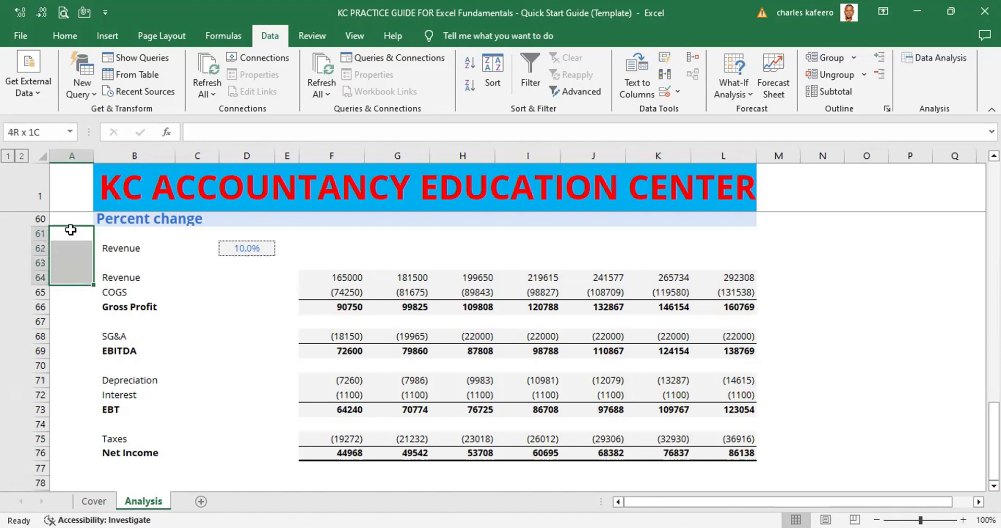
key("shift+Down")
key("shift+Down")
key("shift+Down")
key("shift+Down")
key("shift+Down")
key("shift+Down")
key("shift+Down")
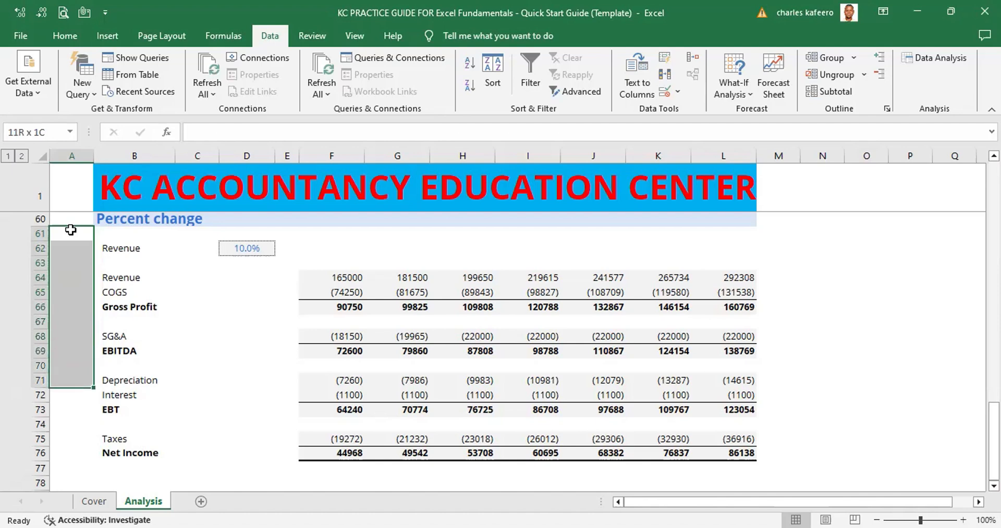
key("shift+Down")
key("shift+Down")
key("shift+Down")
key("shift+Down")
key("shift+Down")
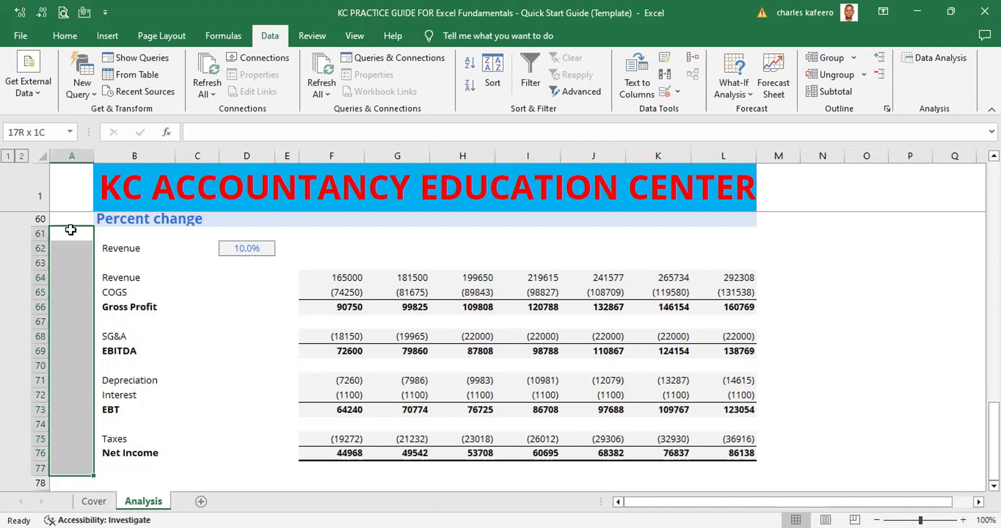
key("shift+Up")
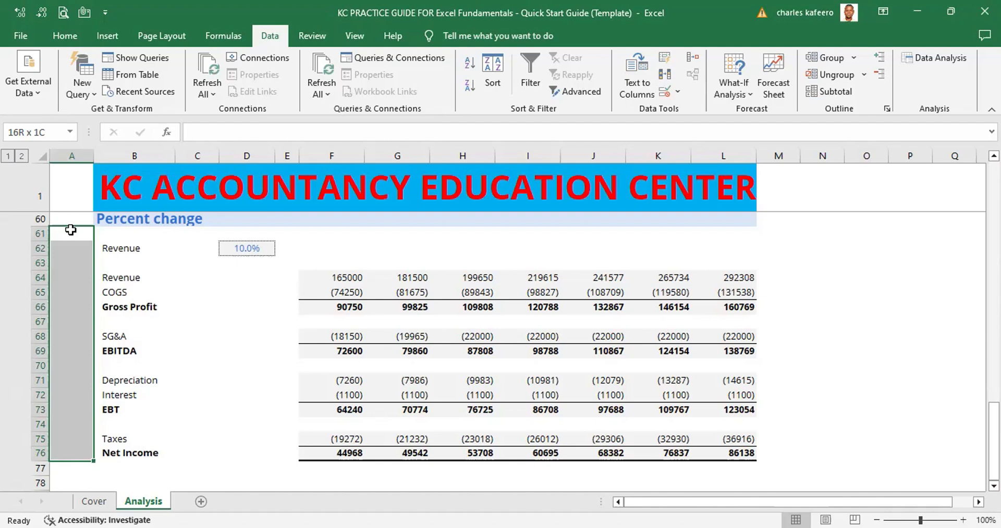
key("shift+alt+Right")
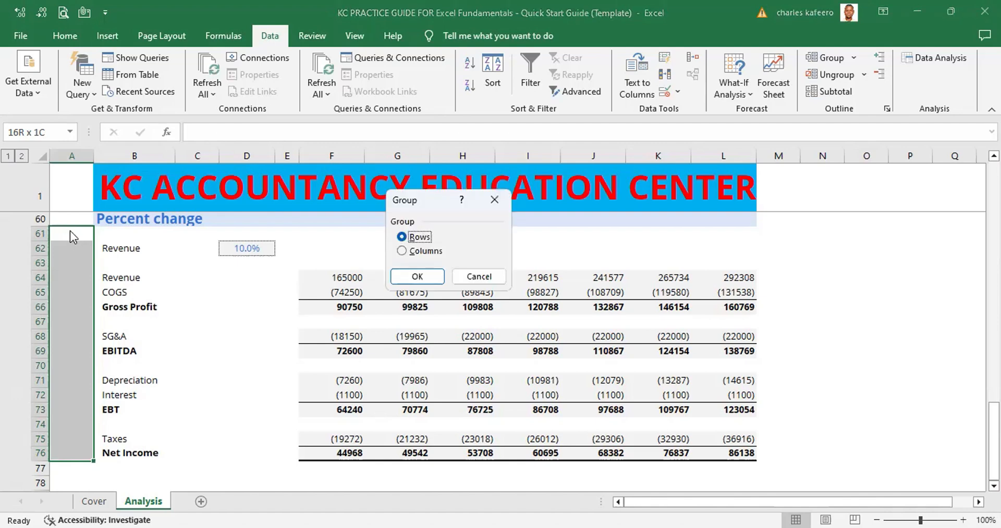
key("Return")
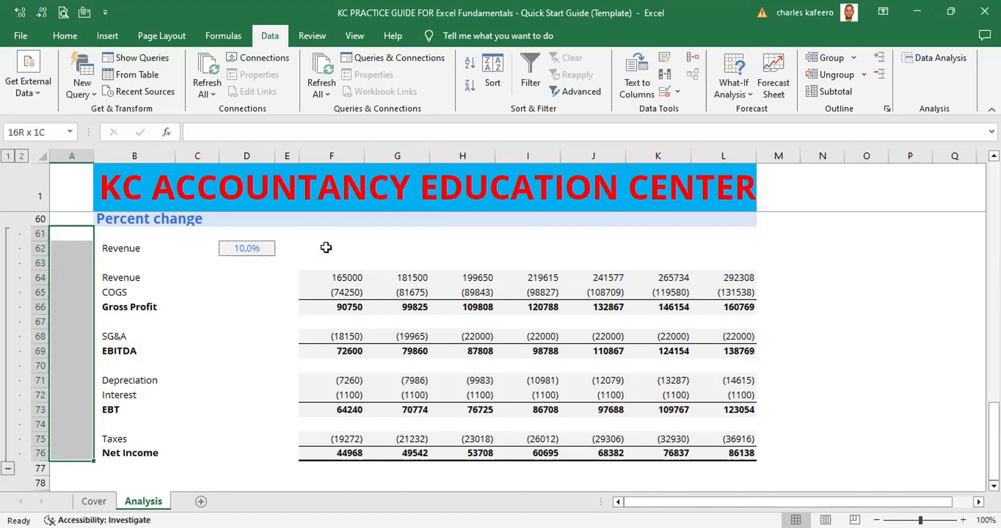
left_click(832, 303)
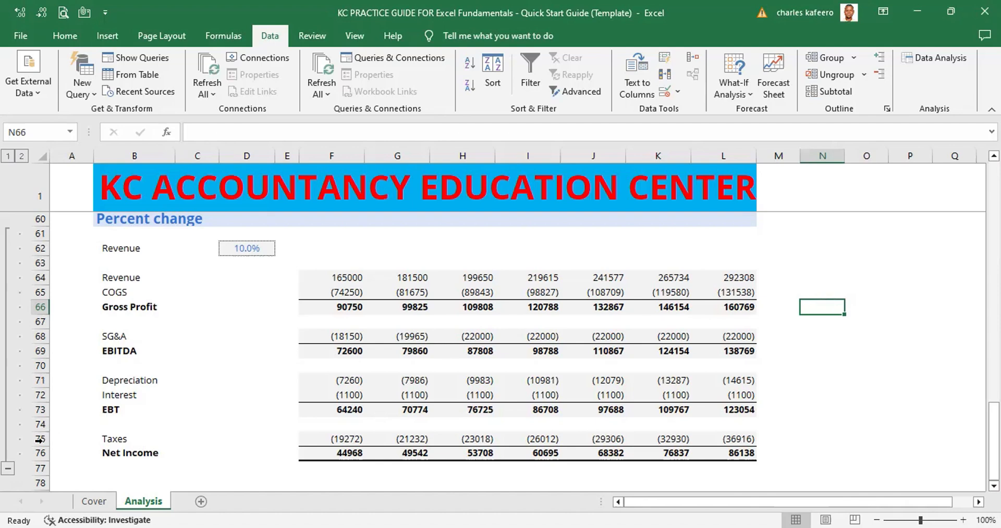
Collapse the row groups of Percent change, Common Size, Target EBITDA, Income Statement and Assumptions so only the section headings show.
left_click(8, 469)
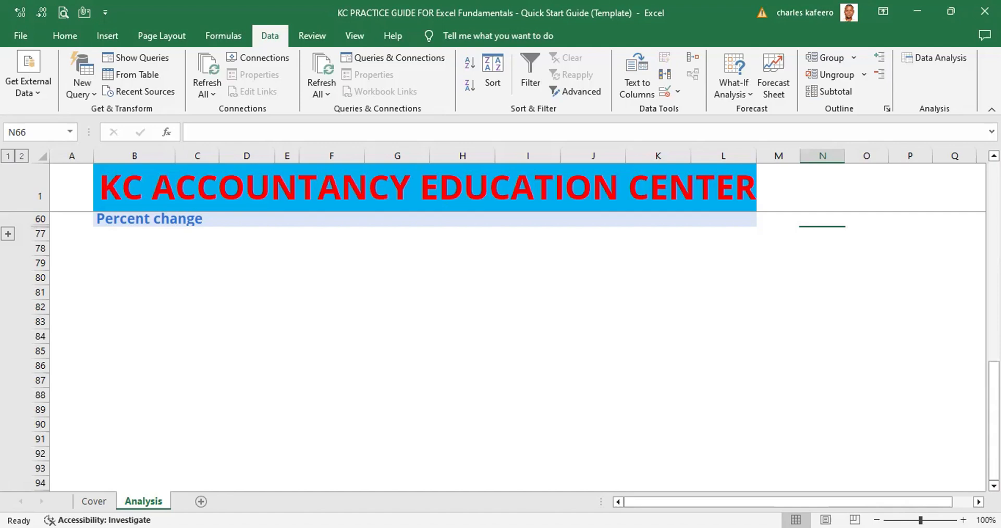
scroll(11, 334, "up", 3)
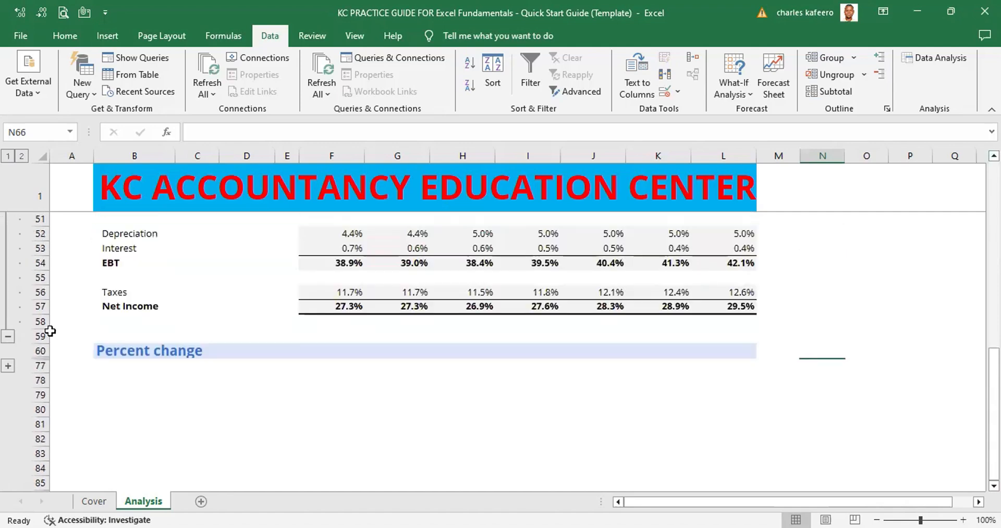
left_click(8, 338)
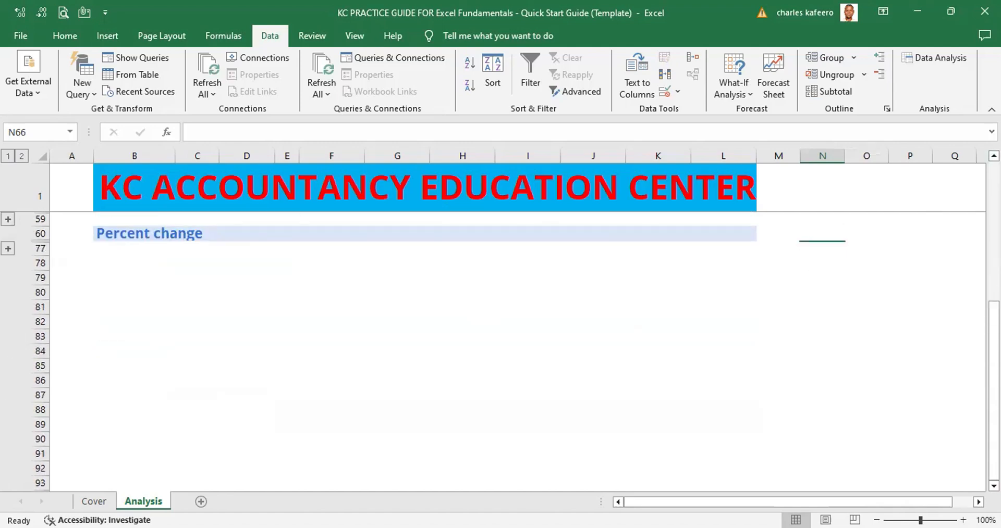
scroll(11, 263, "up", 2)
left_click(8, 264)
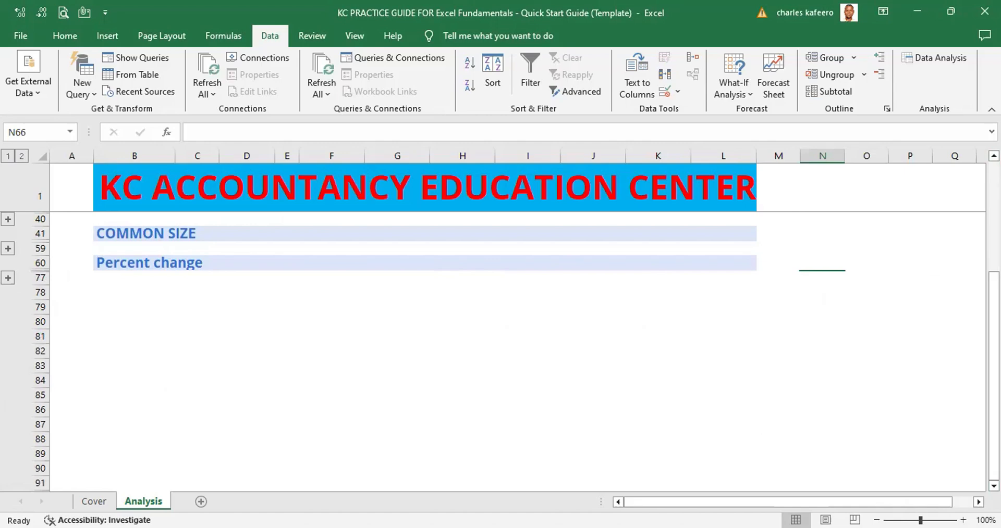
scroll(500, 352, "up", 4)
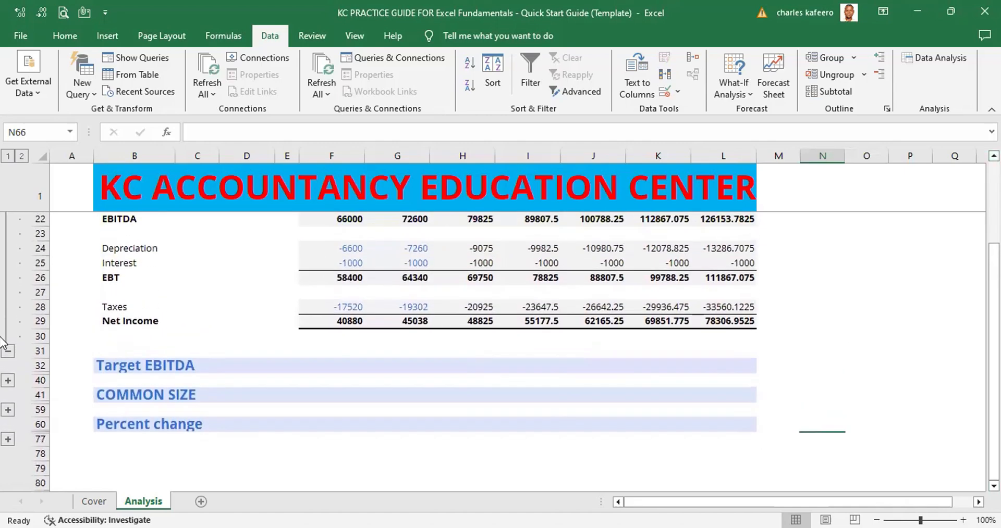
left_click(8, 353)
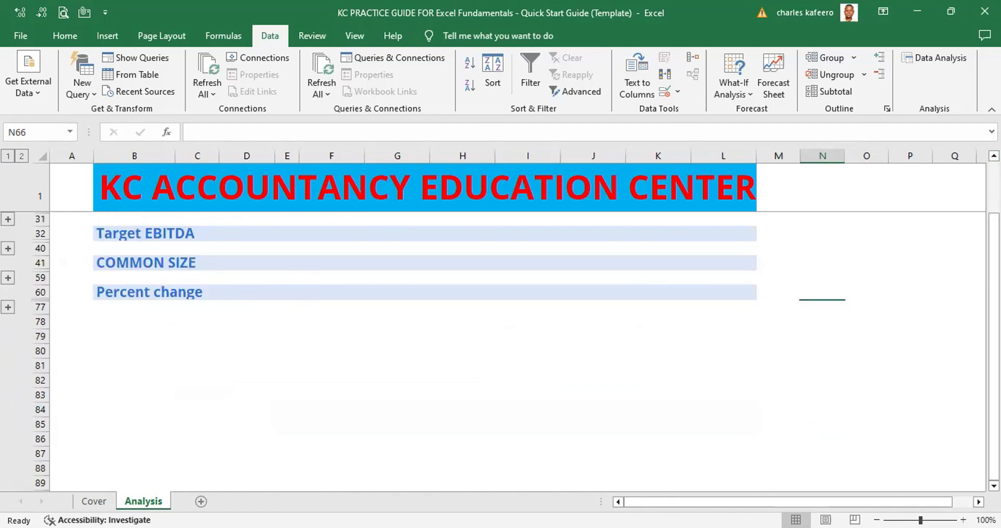
scroll(151, 339, "up", 3)
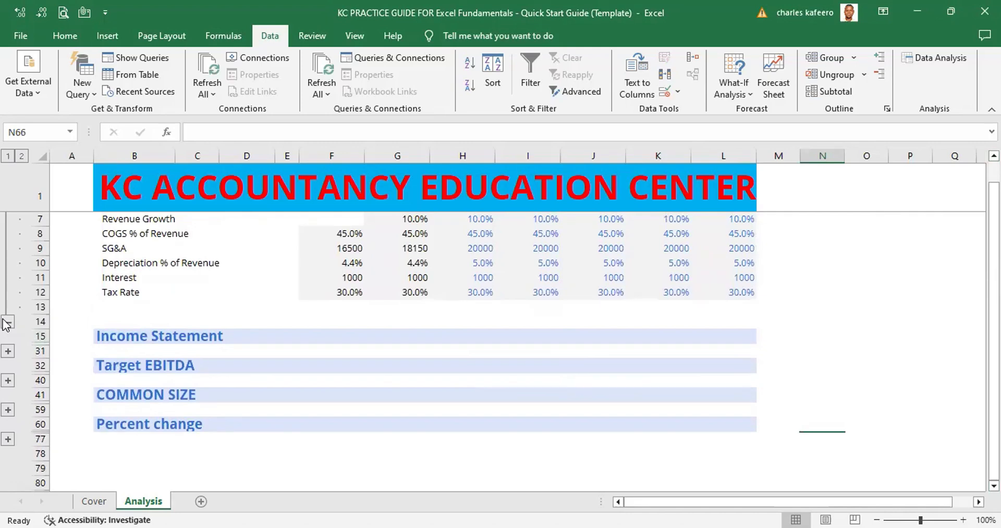
left_click(7, 322)
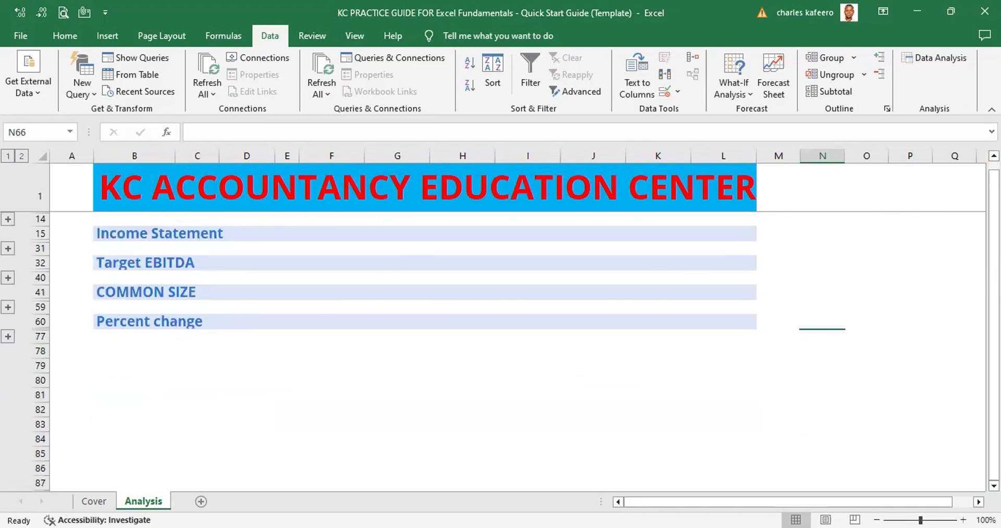
scroll(425, 313, "up", 1)
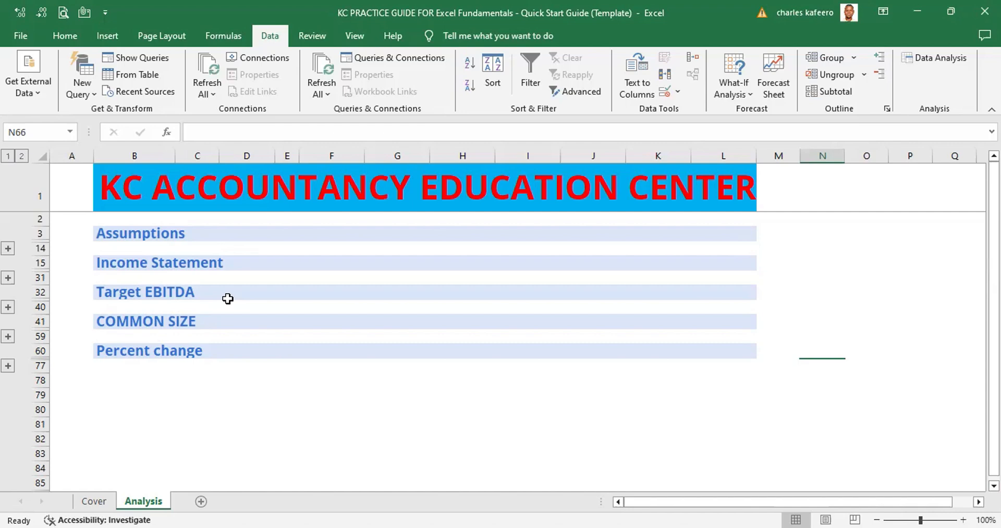
Expand the Assumptions row group to view its rows and collapse it back to its heading, twice.
left_click(8, 249)
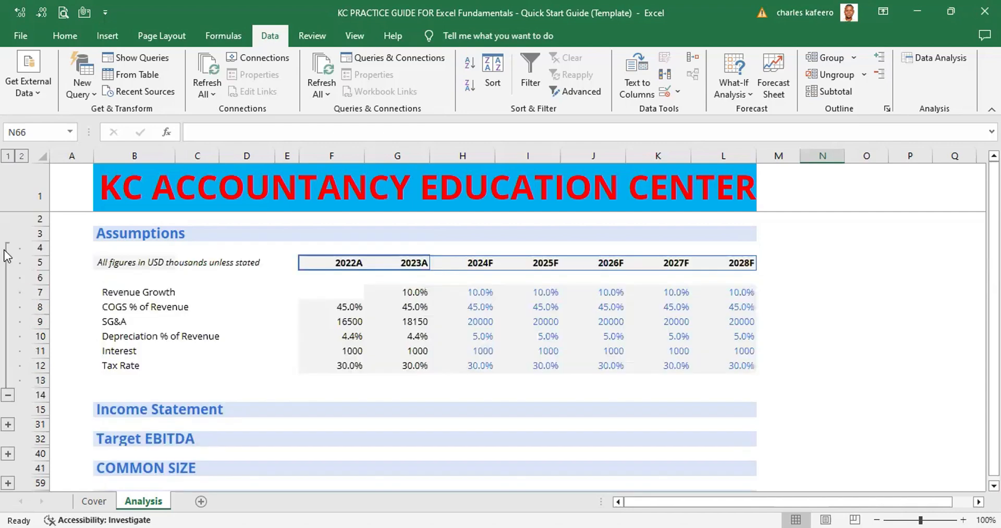
left_click(7, 399)
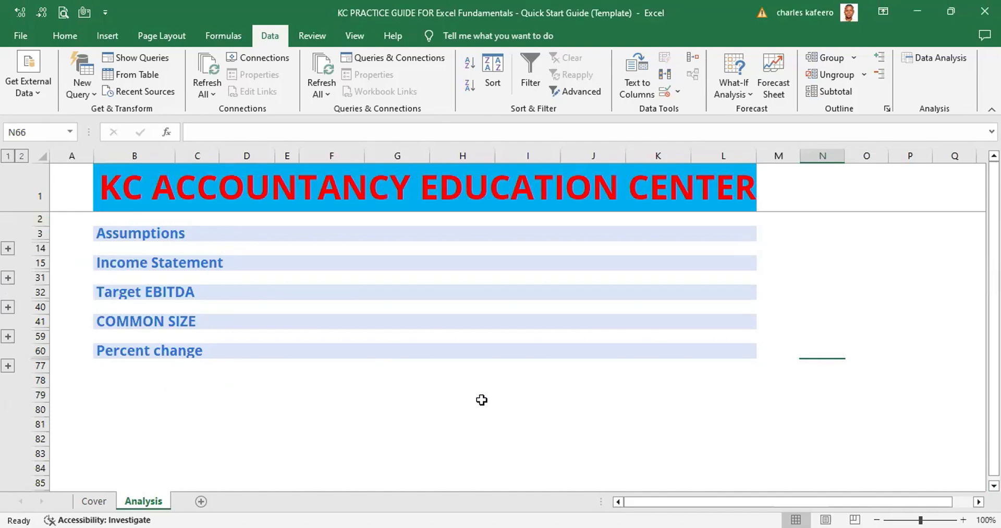
scroll(481, 400, "up", 1, "ctrl")
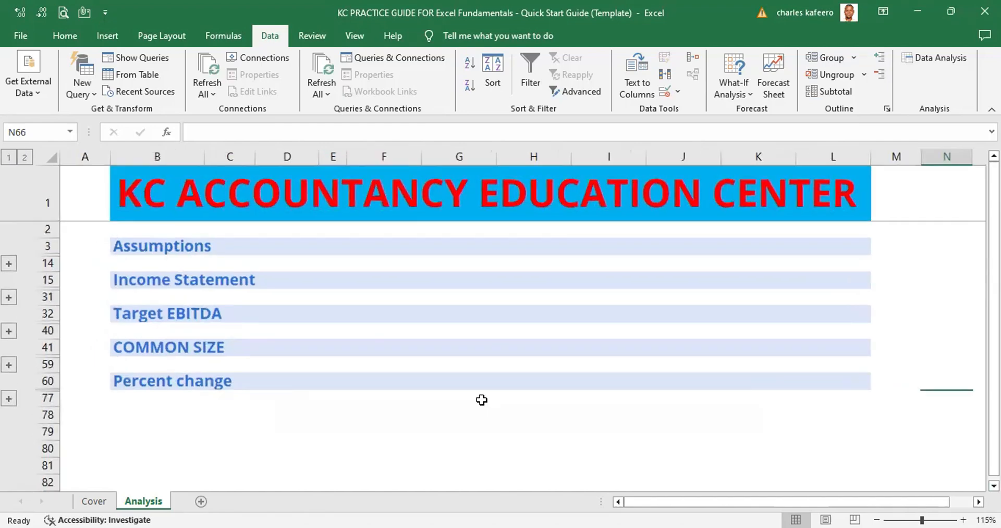
scroll(482, 399, "up", 1, "ctrl")
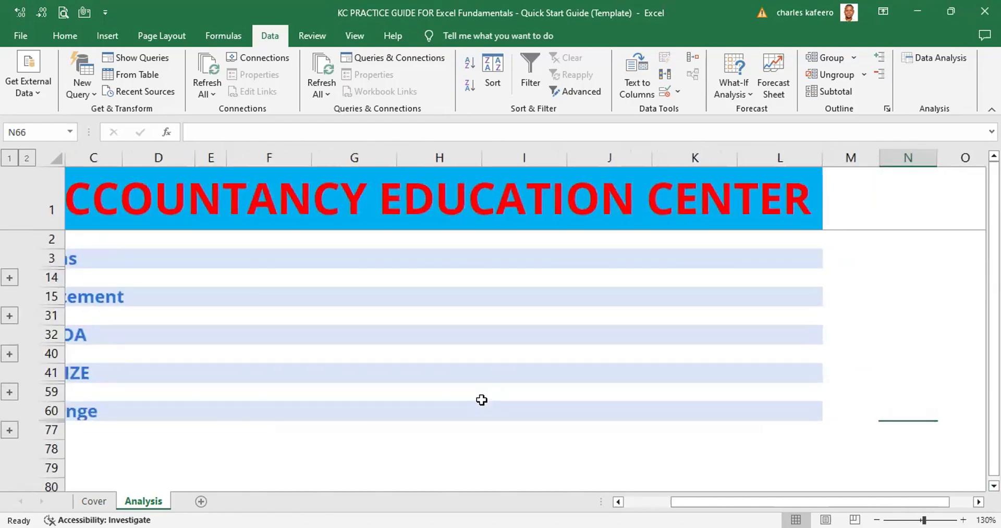
left_click(626, 503)
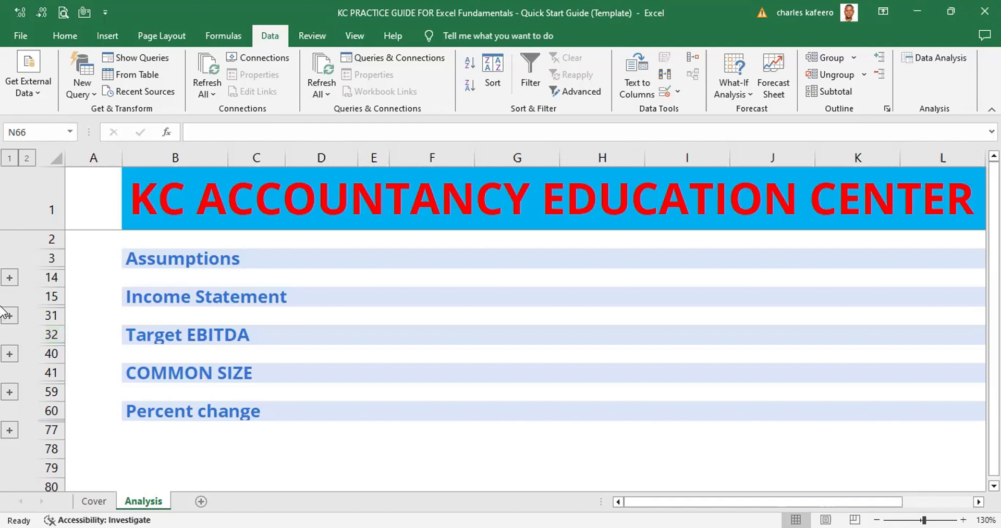
left_click(9, 279)
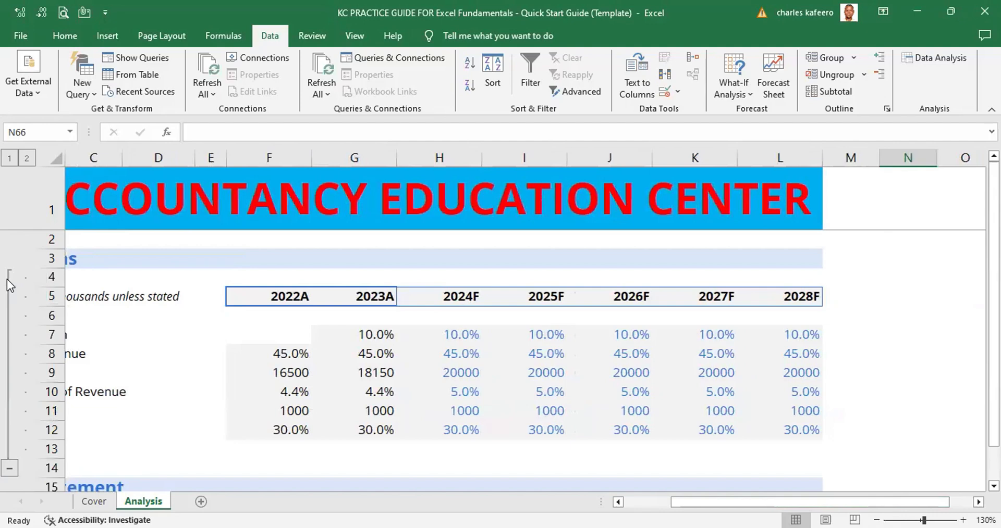
left_click(654, 502)
scroll(434, 398, "down", 1)
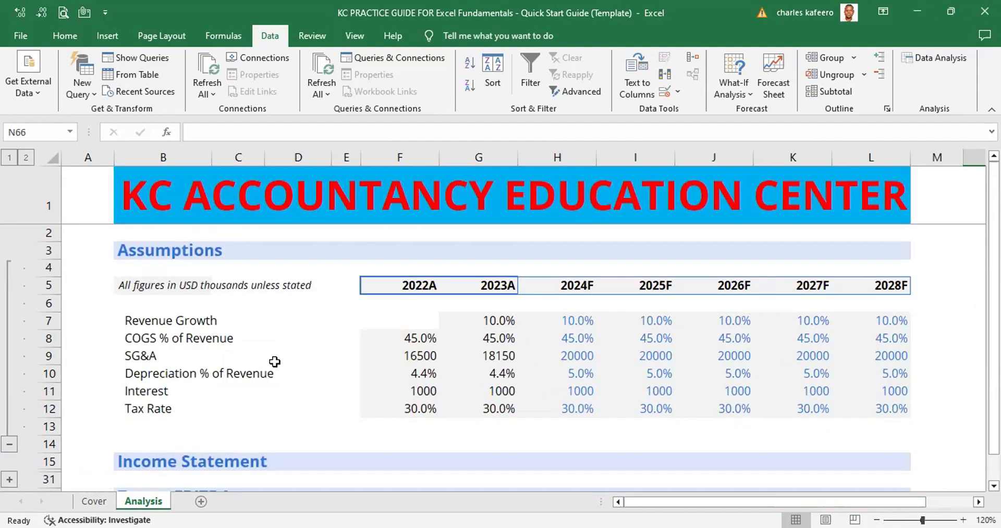
left_click(9, 444)
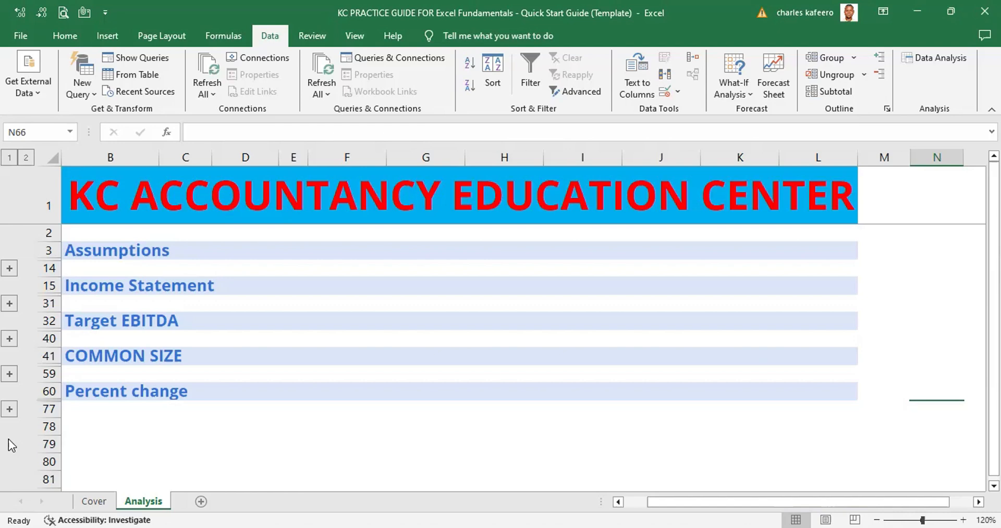
Toggle the Assumptions row group open and closed four times in a row.
left_click(9, 270)
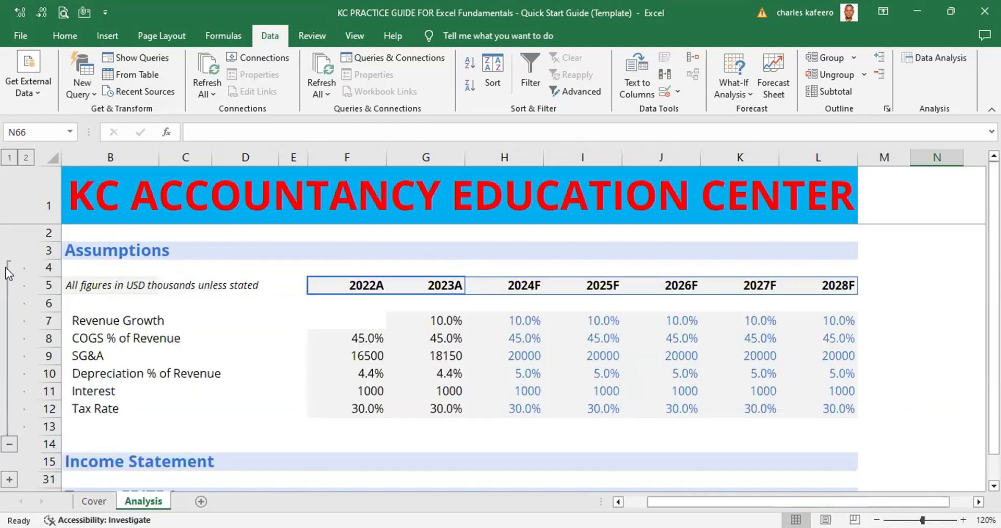
left_click(10, 446)
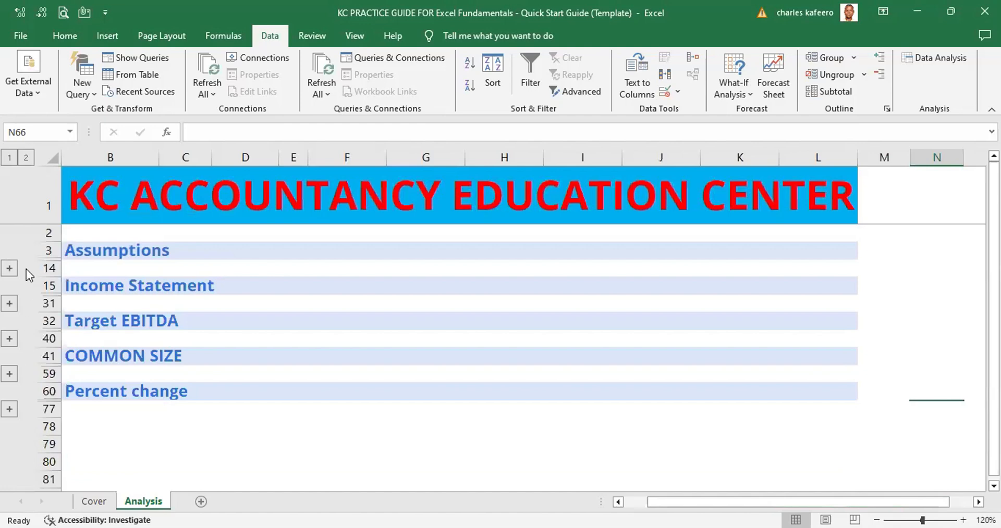
left_click(10, 269)
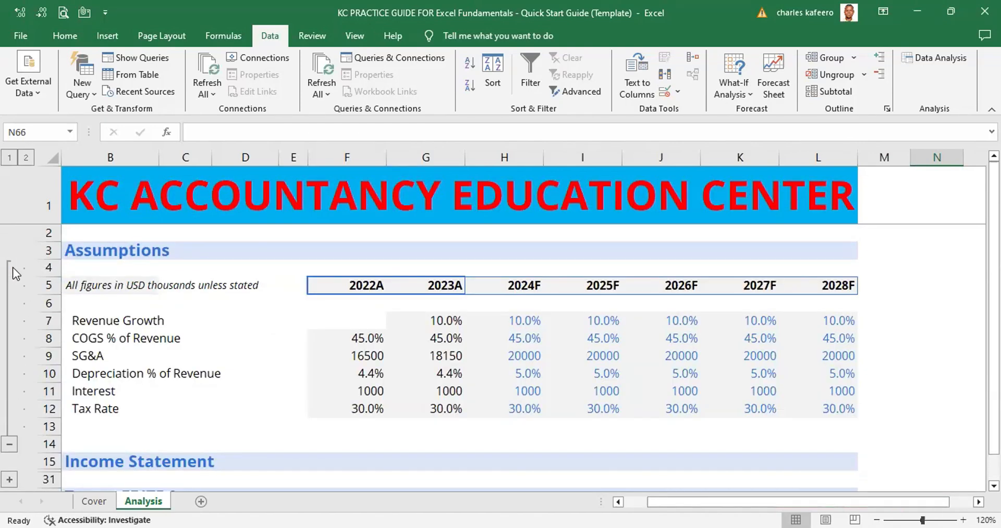
left_click(9, 446)
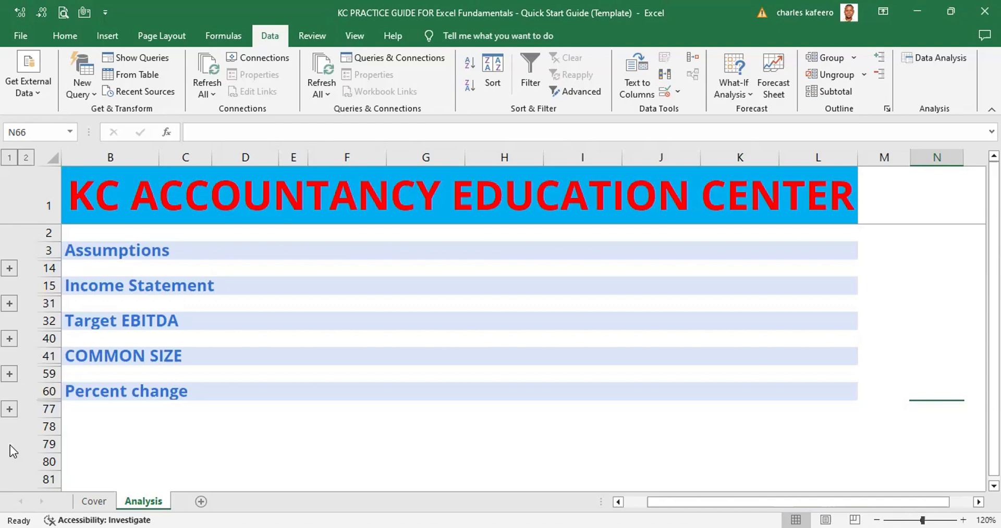
left_click(9, 270)
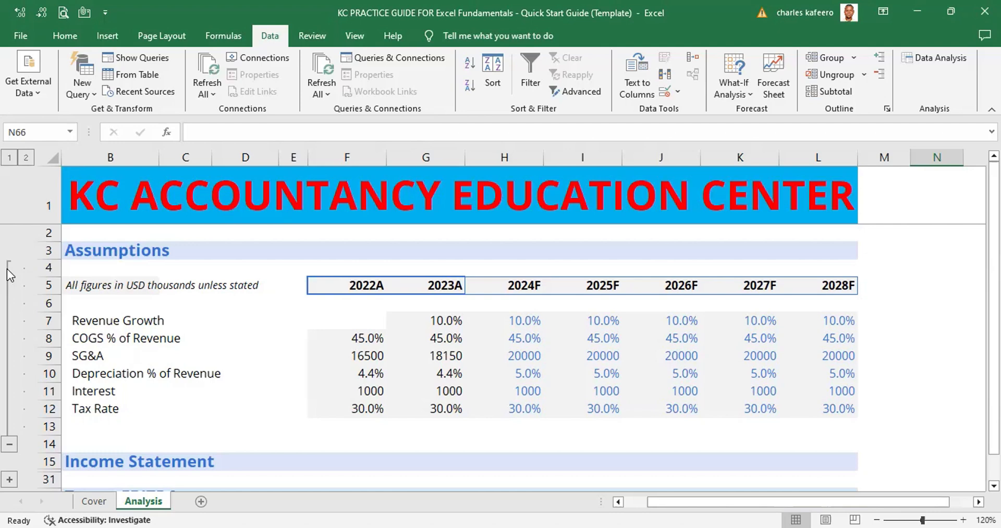
left_click(9, 446)
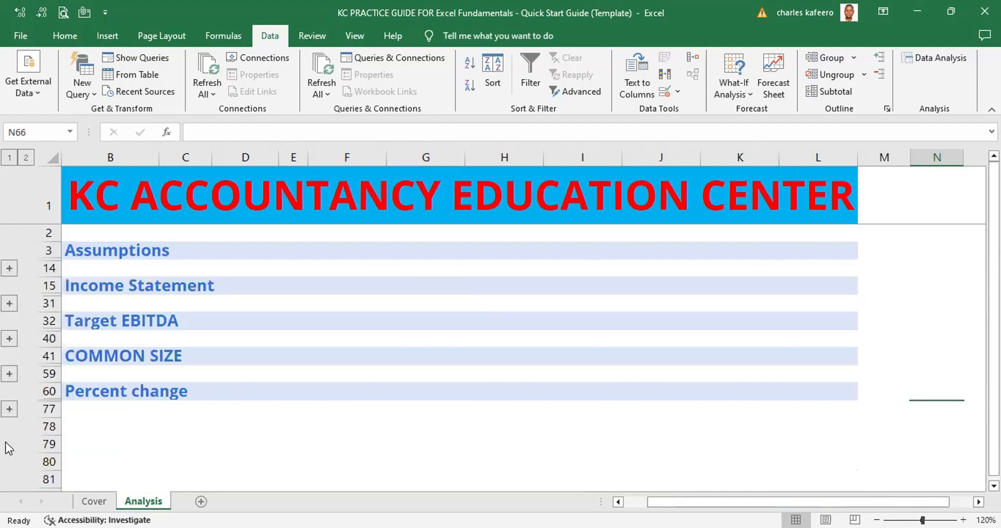
left_click(9, 269)
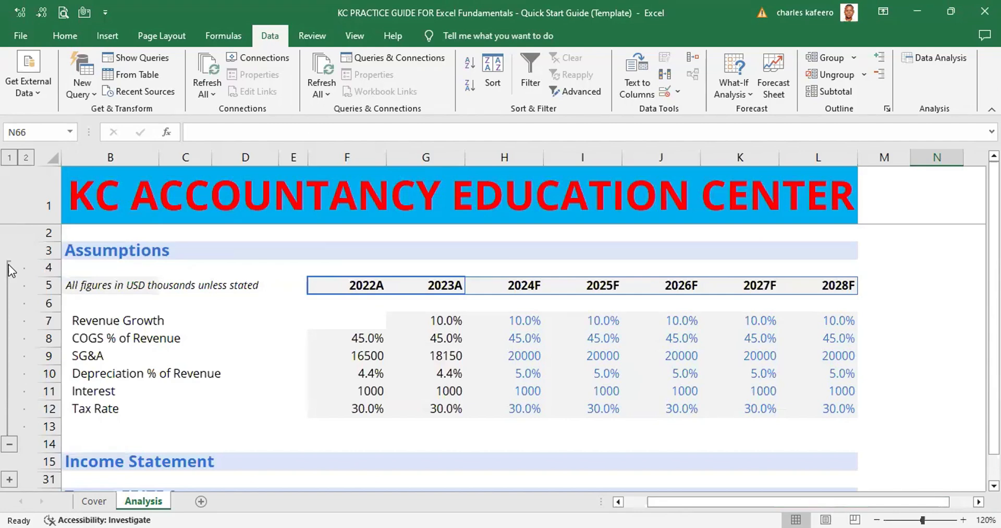
left_click(10, 446)
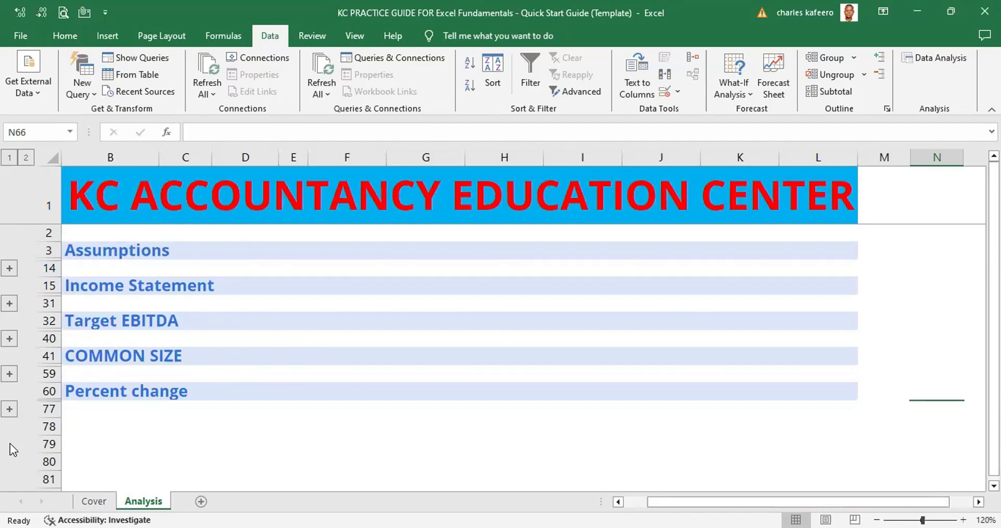
Expand the Assumptions group, step through its cells from Revenue Growth to the 2027F COGS % of Revenue, and collapse the group.
left_click(10, 269)
left_click(138, 315)
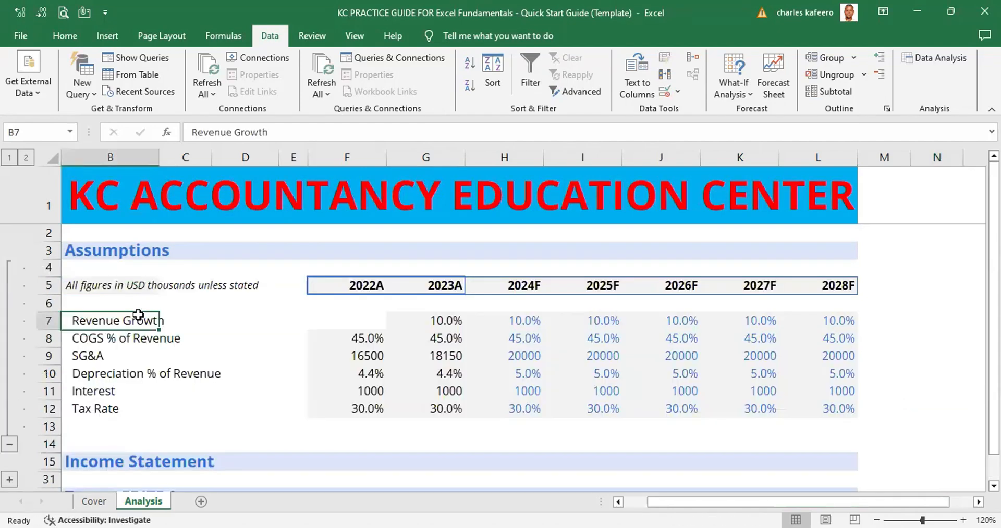
key("Right")
key("Right")
key("Right")
key("Down")
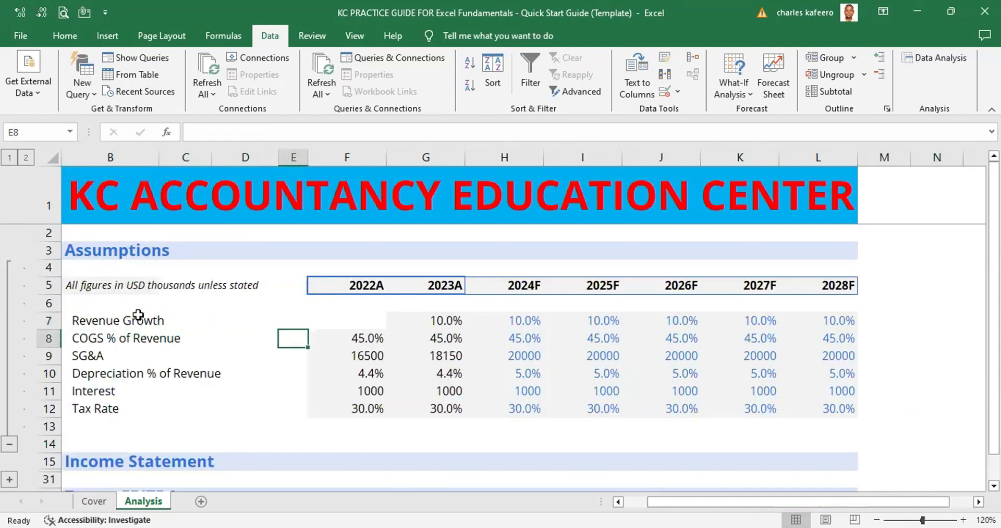
key("Right")
key("Right")
key("Right")
key("Right")
key("Right")
key("Right")
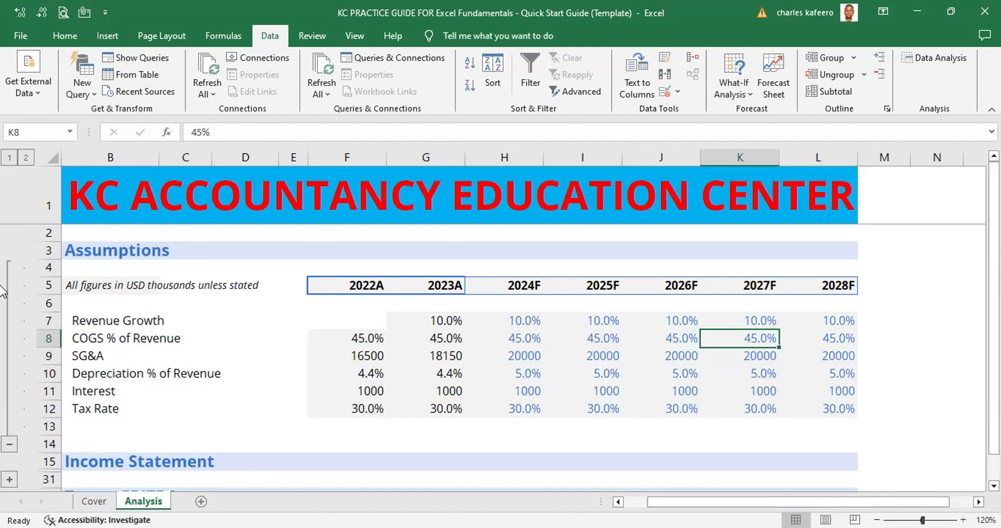
left_click(12, 446)
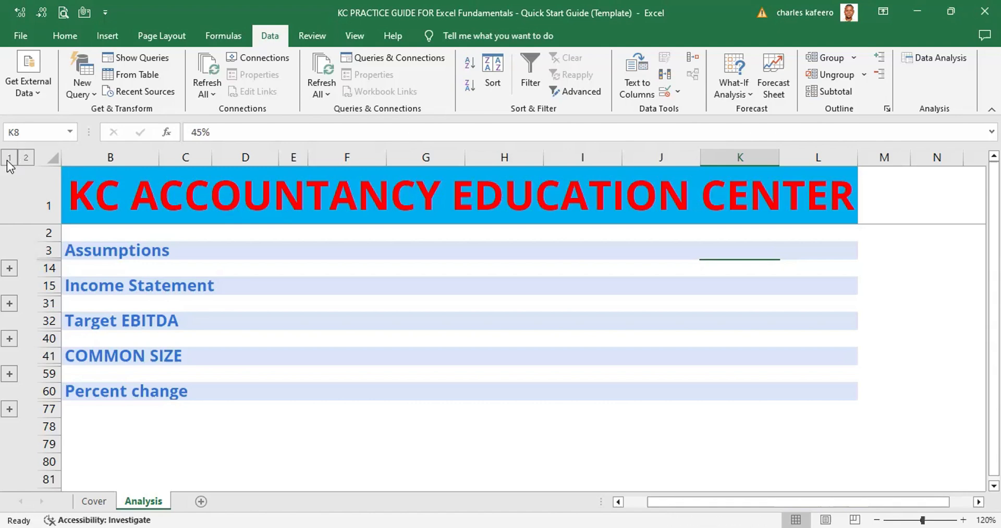
Switch the outline of all sections repeatedly between level 2 and level 1, leaving only the section headings shown.
left_click(26, 158)
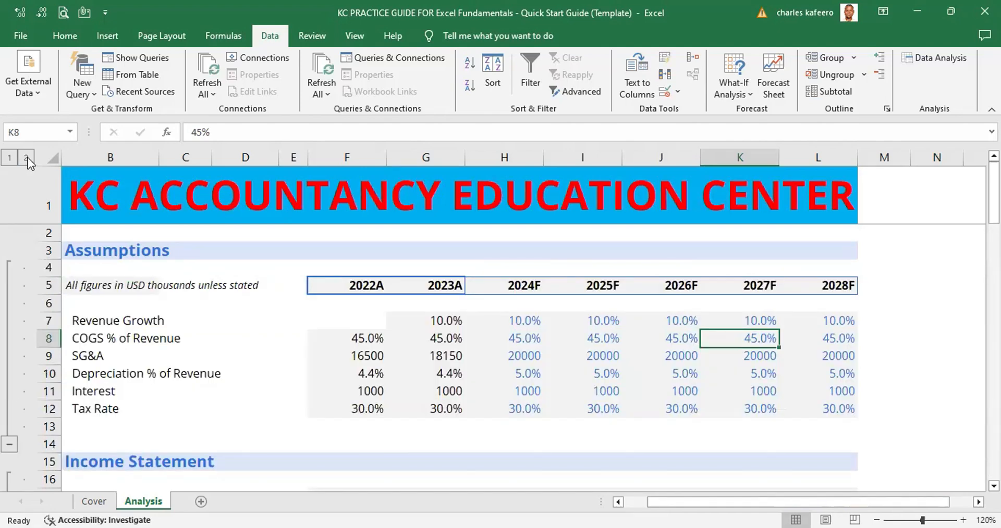
left_click(10, 158)
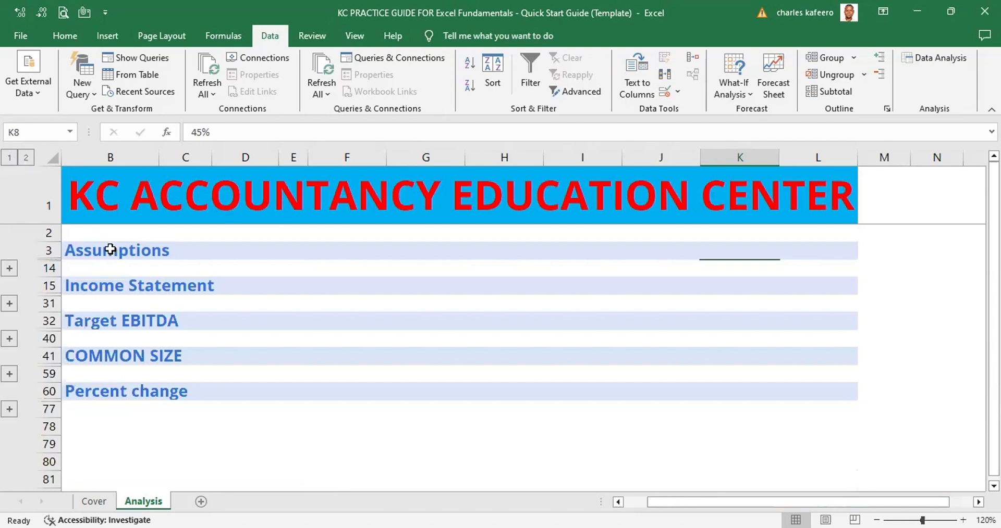
left_click(27, 157)
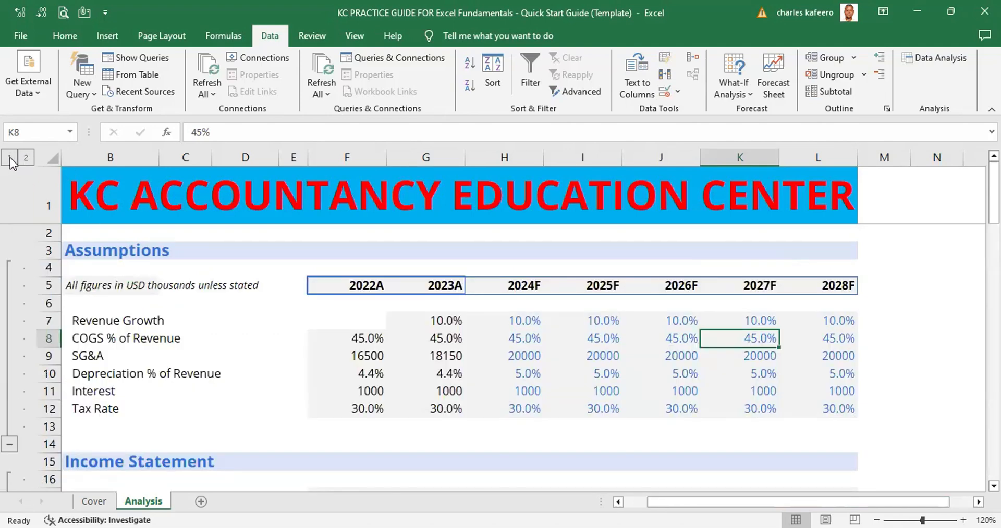
left_click(10, 158)
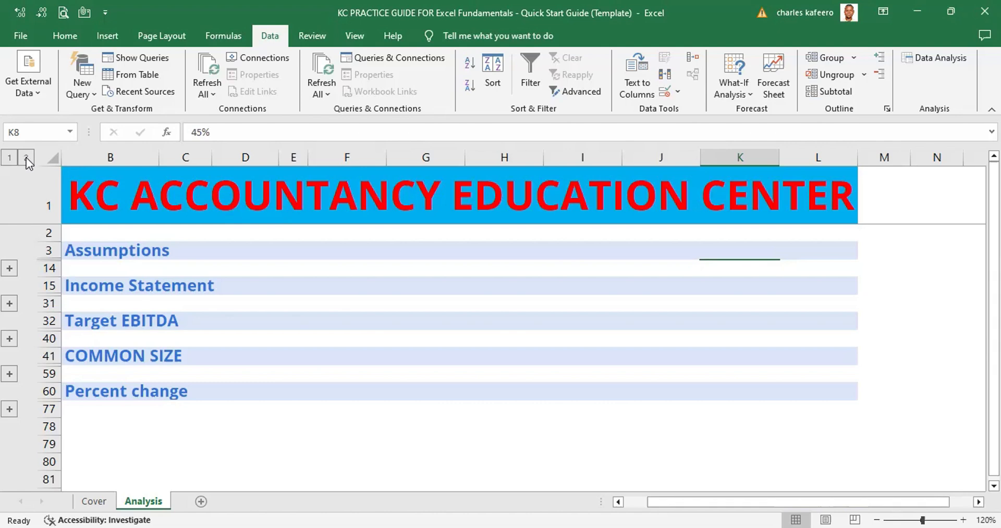
left_click(26, 157)
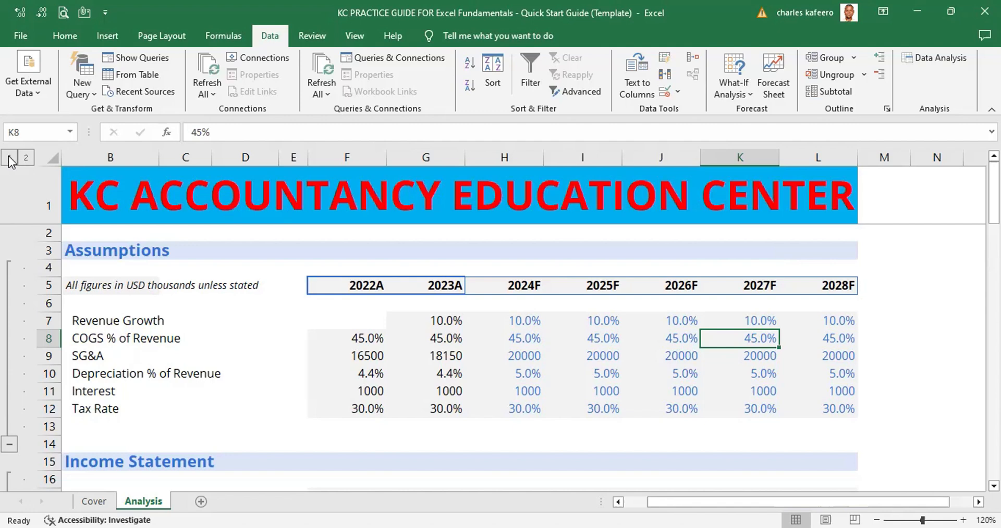
left_click(9, 158)
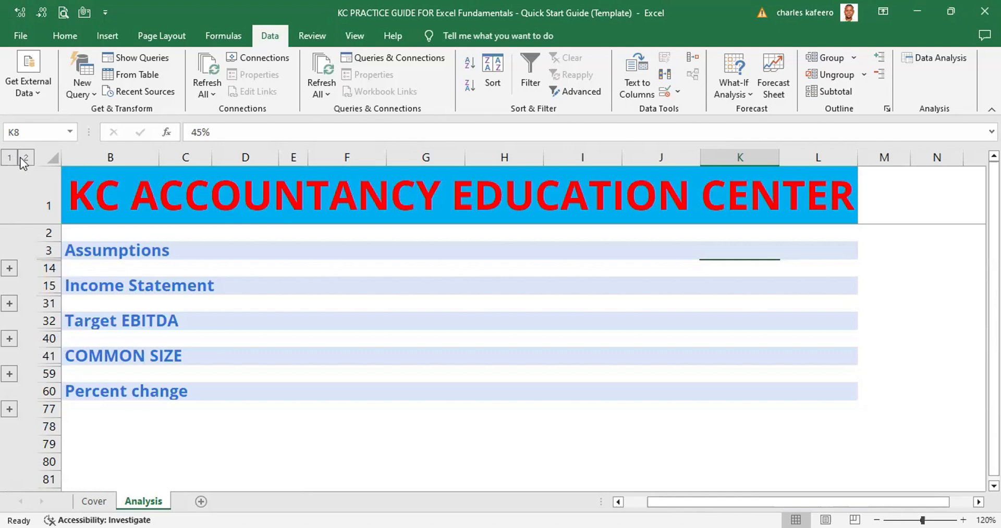
left_click(22, 157)
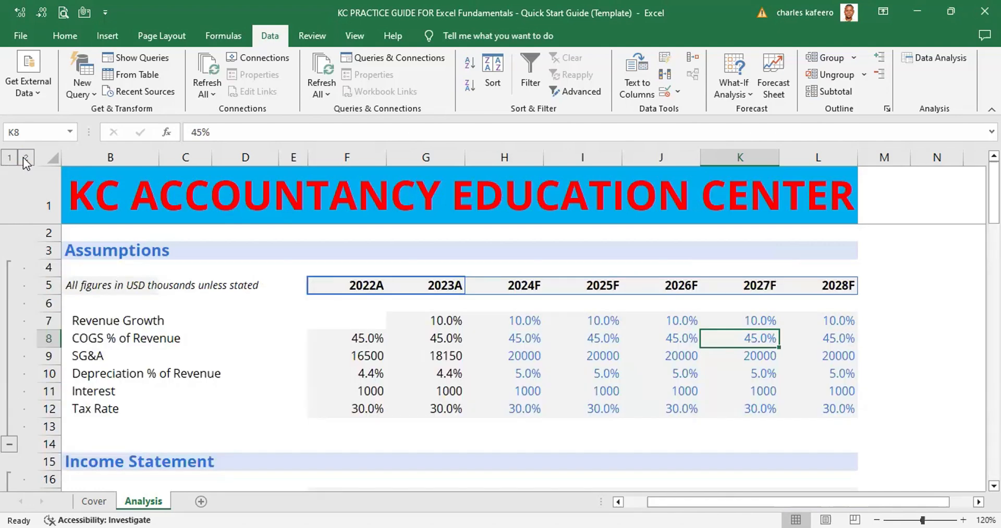
left_click(10, 158)
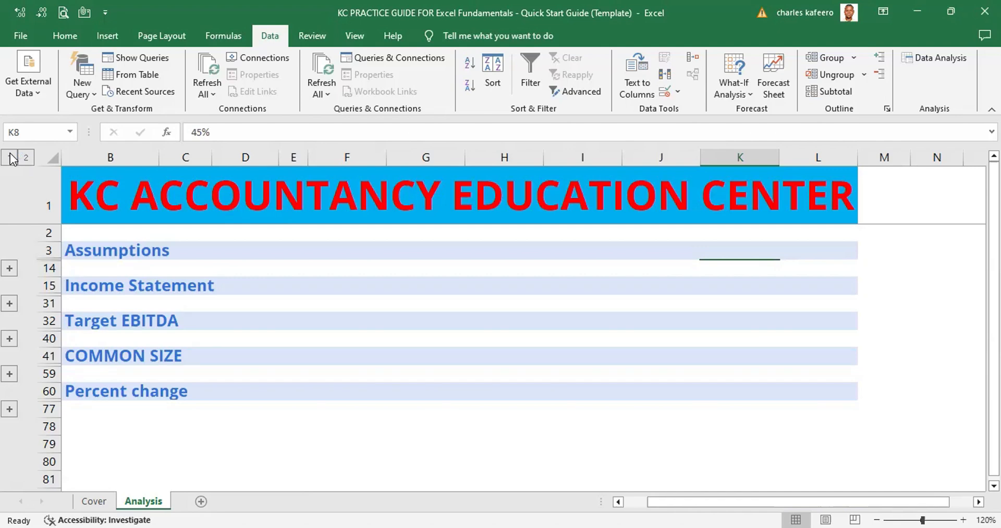
left_click(618, 502)
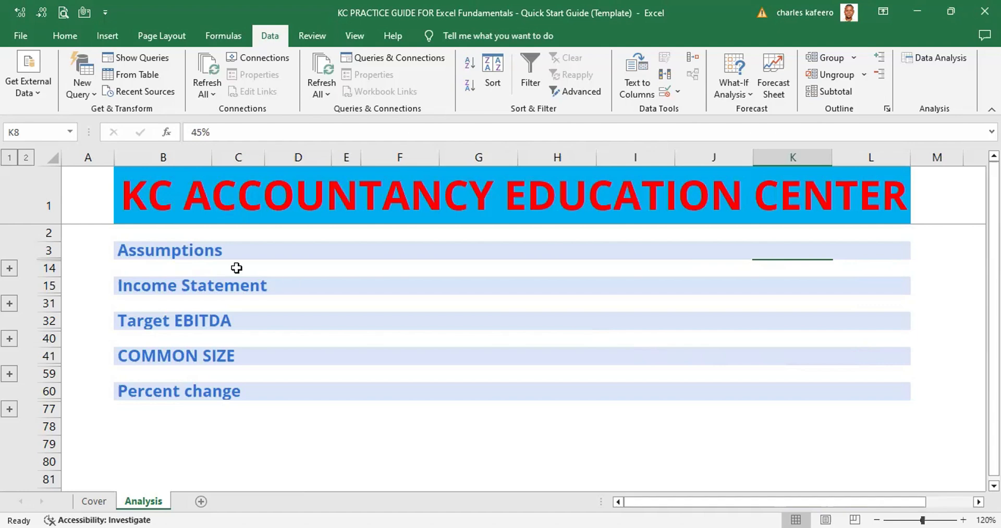
left_click(25, 158)
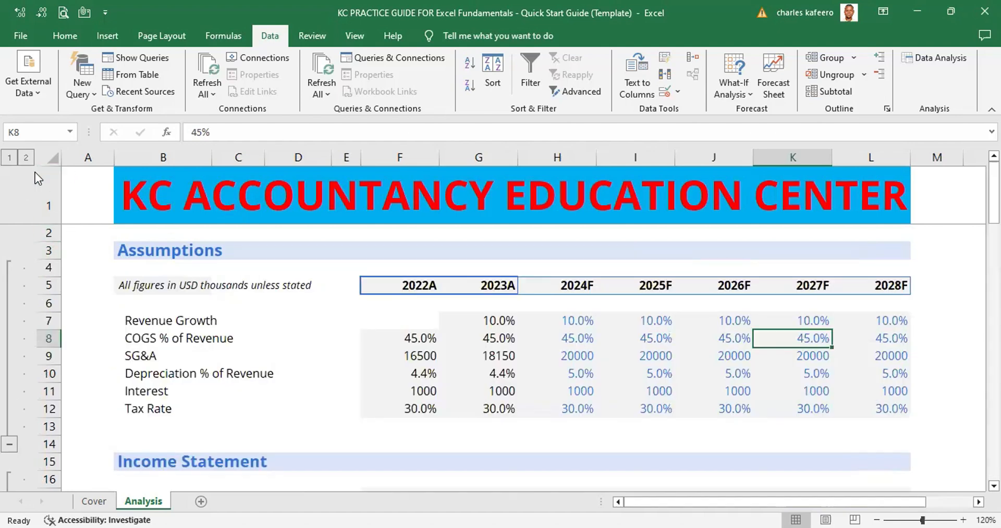
left_click(9, 158)
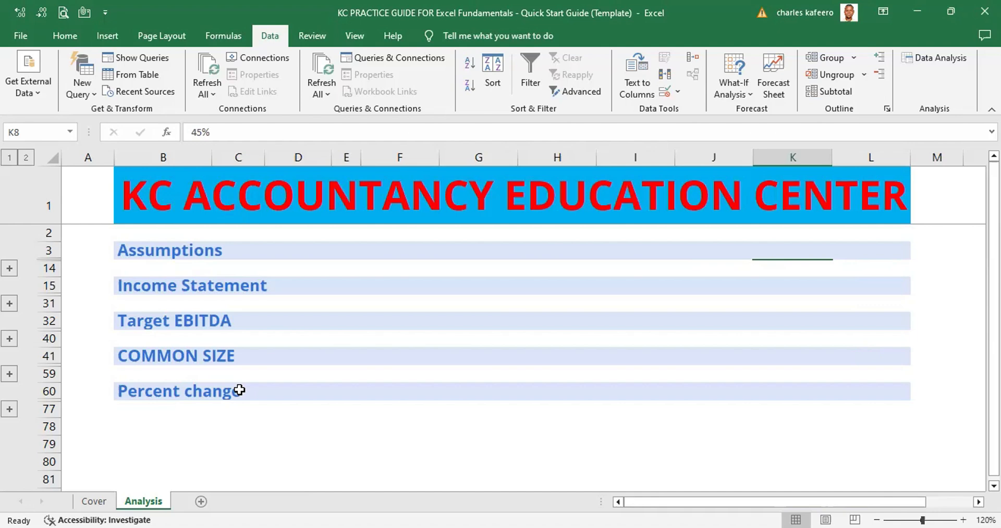
Expand the Assumptions group and step down column A from row 2 past each section to the Percent change heading.
left_click(10, 269)
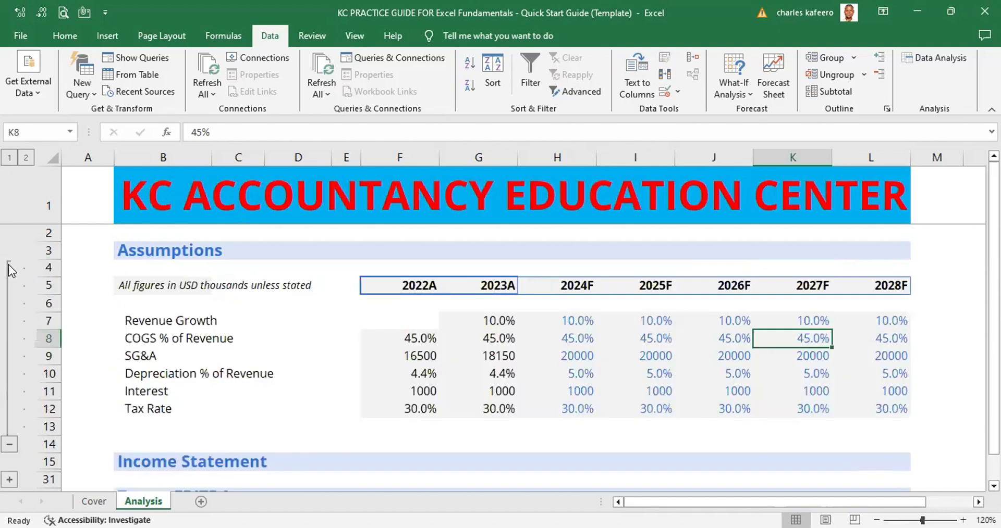
left_click(89, 157)
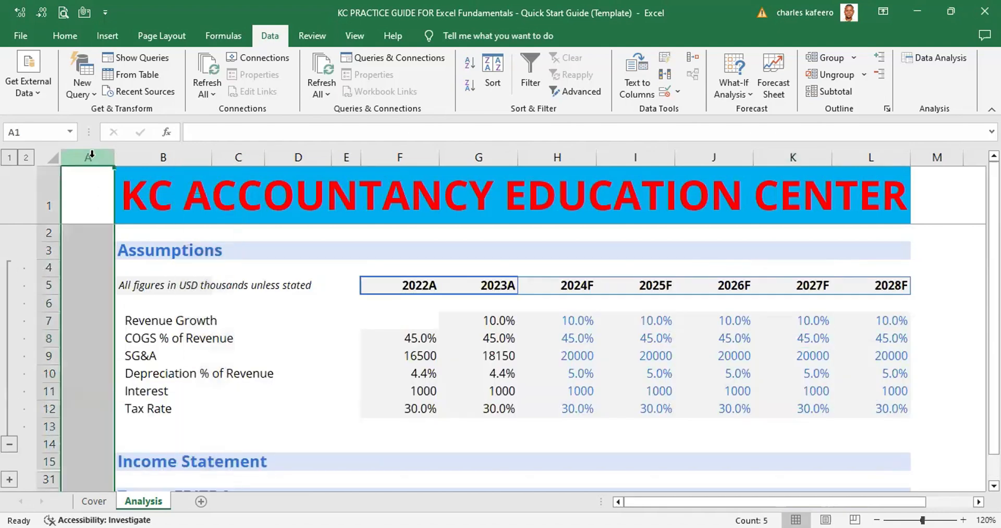
left_click(85, 232)
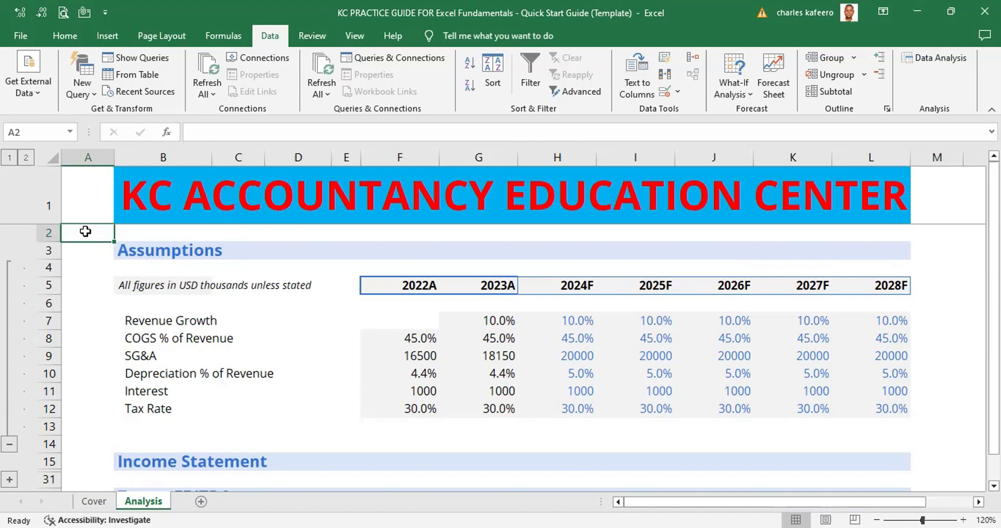
key("Down")
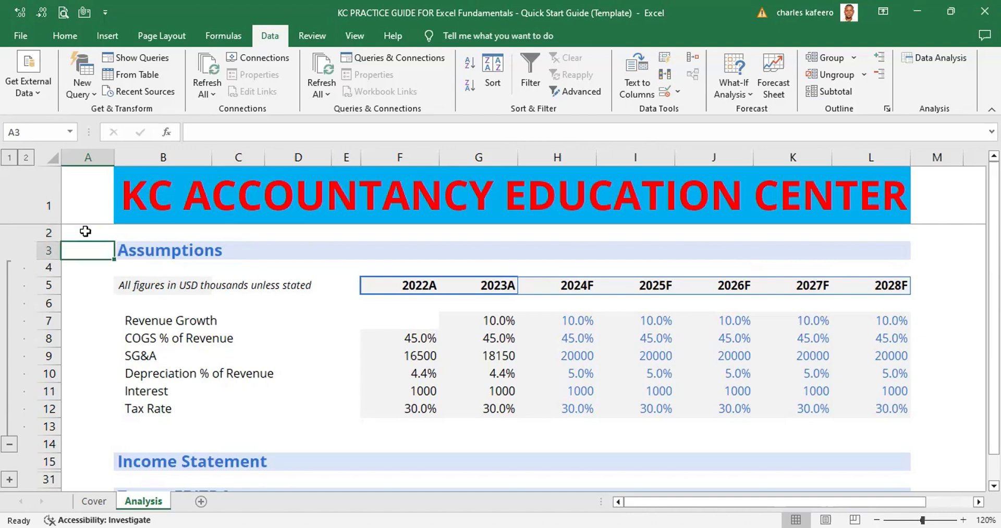
key("Down")
key("Down")
key("Down")
key("Down")
key("Down")
key("Down")
key("Down")
key("Down")
key("Down")
key("Down")
key("Down")
key("Down")
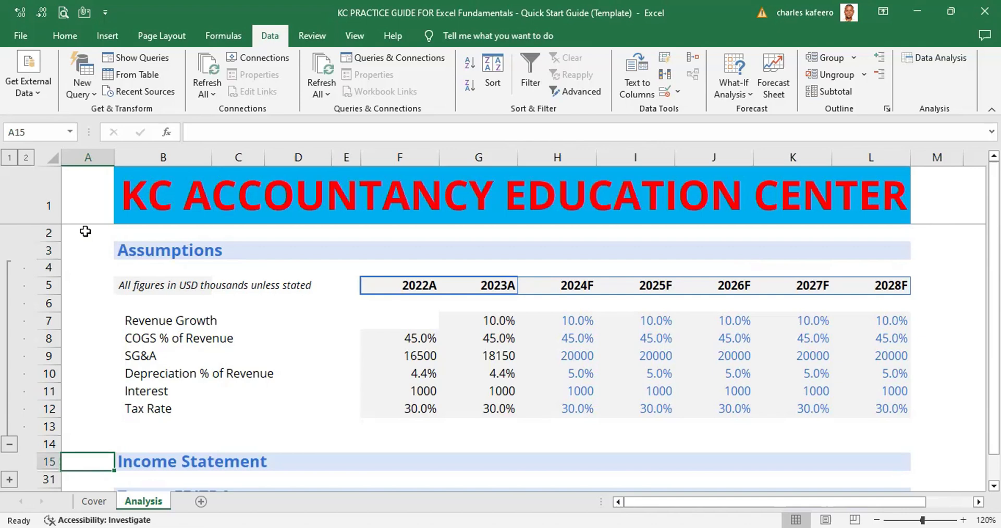
key("Down")
key("Down")
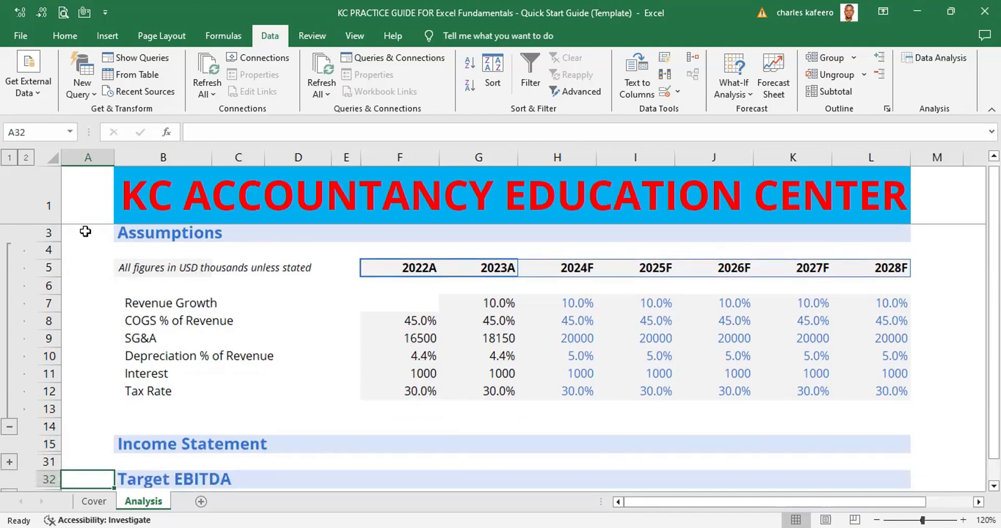
key("Down")
key("Down")
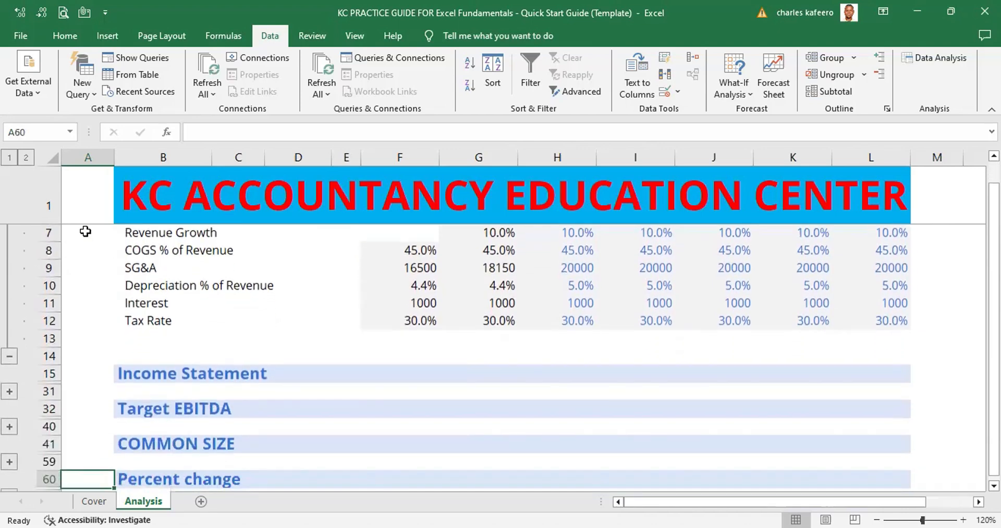
Jump to the last row of column A, return to row 3, and collapse the Assumptions group.
key("ctrl+Down")
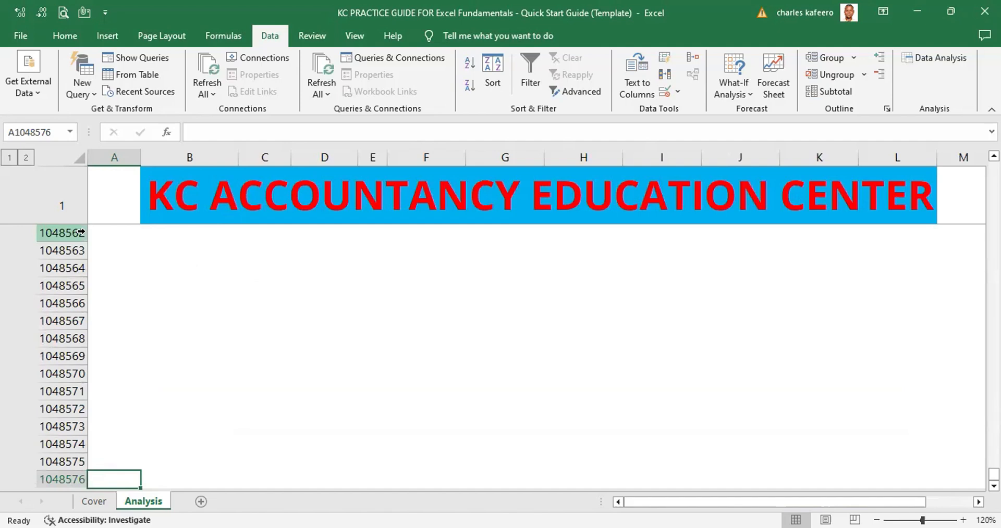
key("ctrl+Home")
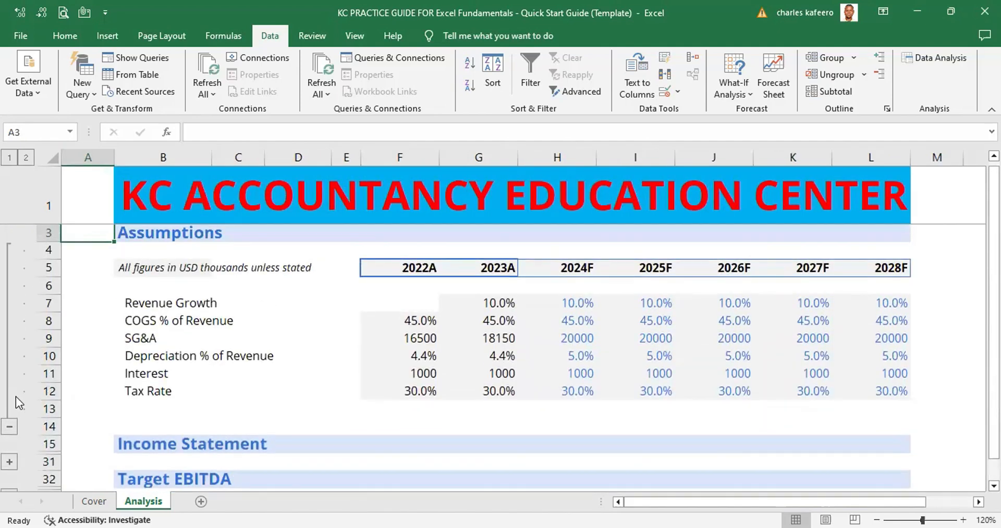
left_click(11, 427)
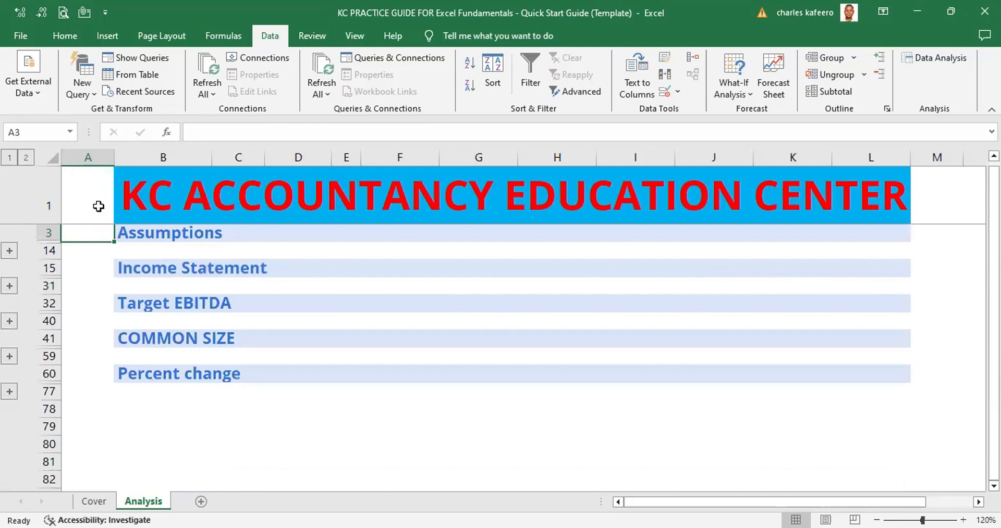
Select column A, then step down it from A1 past the collapsed section headings to the Percent change row.
left_click(89, 157)
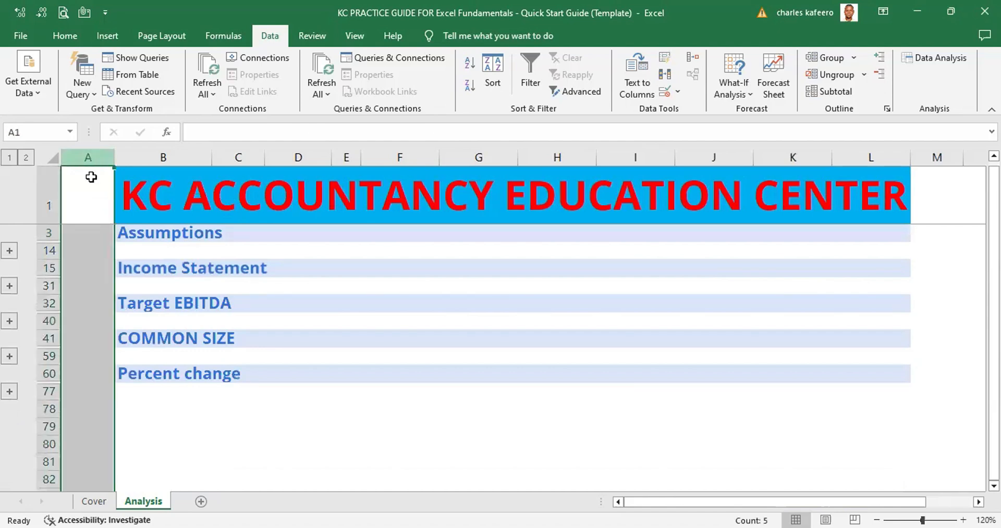
left_click(297, 429)
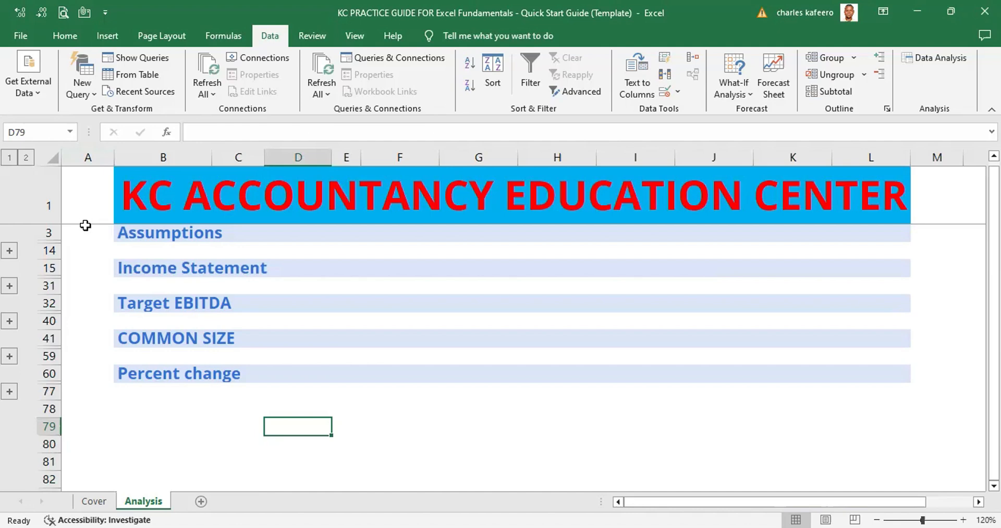
left_click(86, 208)
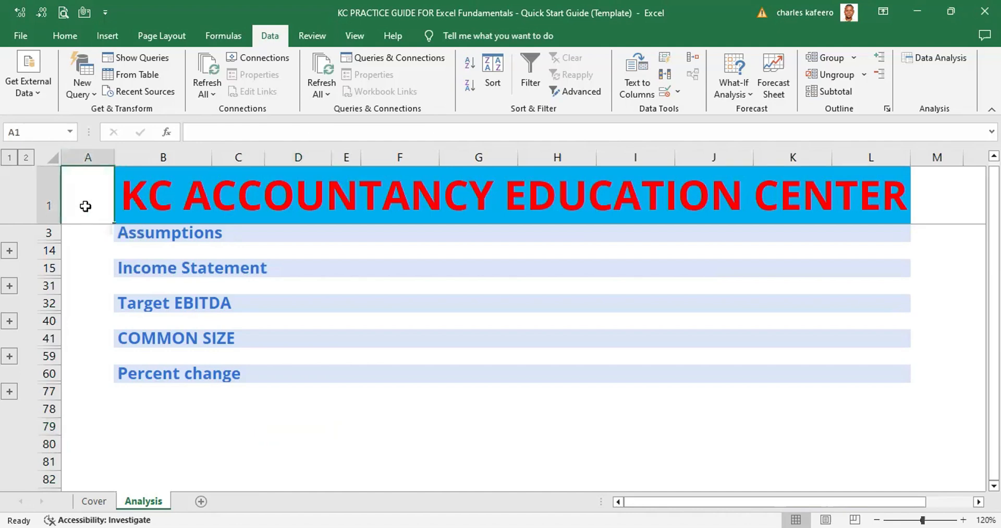
key("Down")
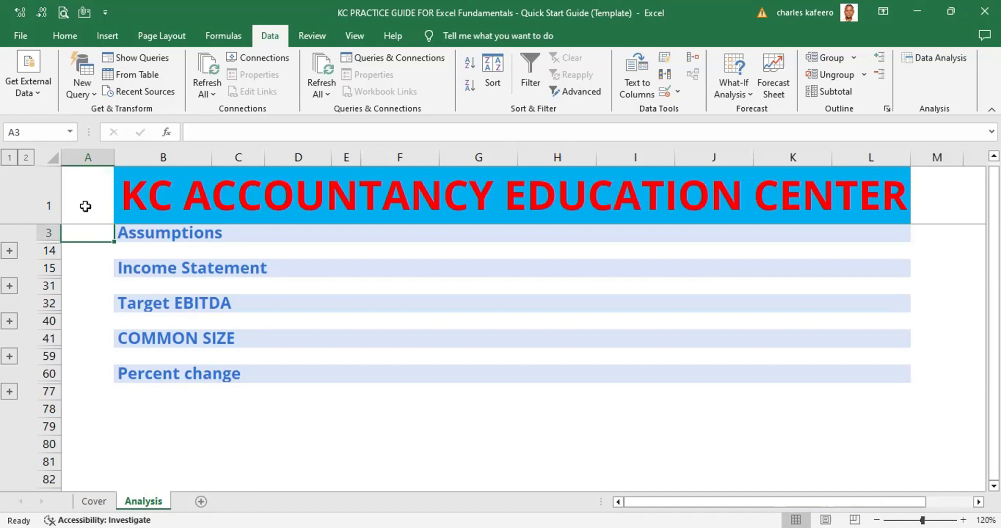
key("Down")
key("Down")
key("Down")
key("Down")
key("Down")
key("Down")
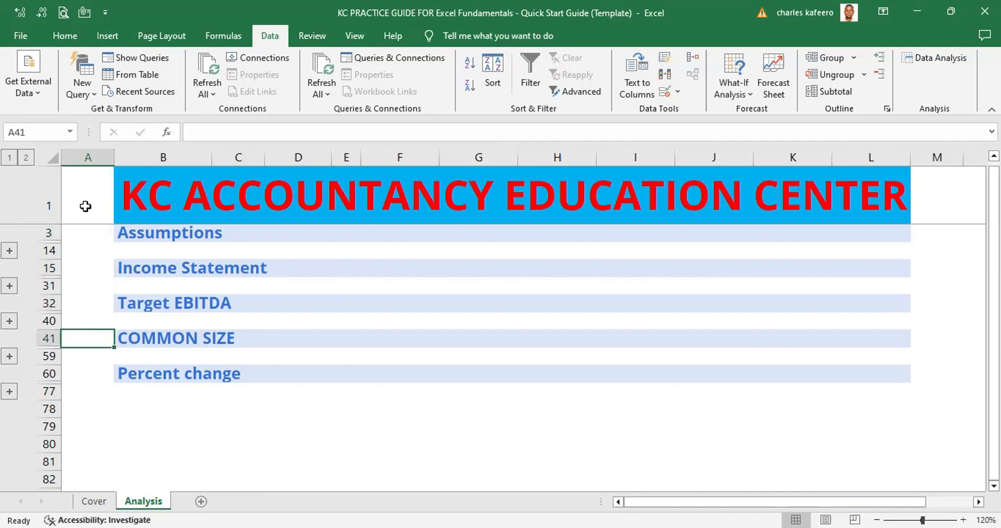
key("Down")
key("Down")
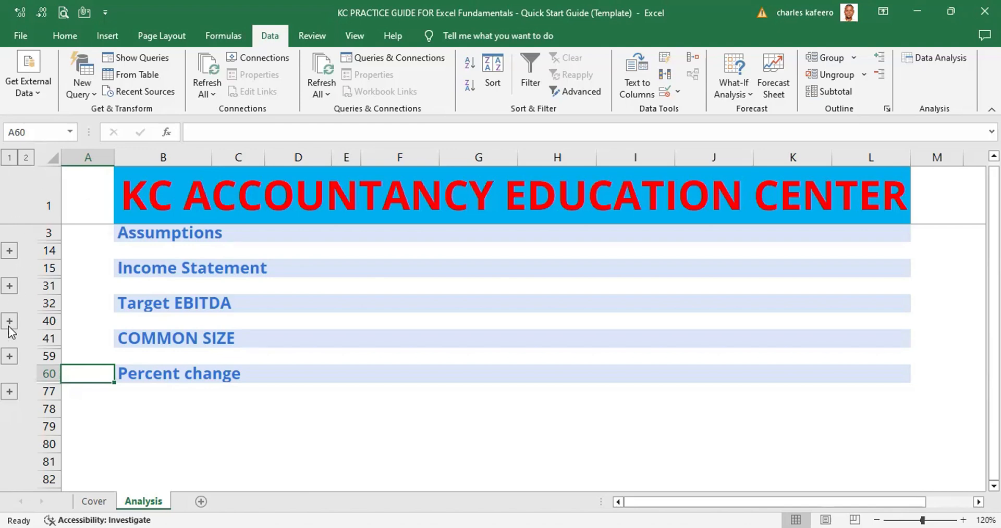
Expand the Assumptions group, show all sections at outline level 2, and collapse everything back to level 1.
left_click(9, 250)
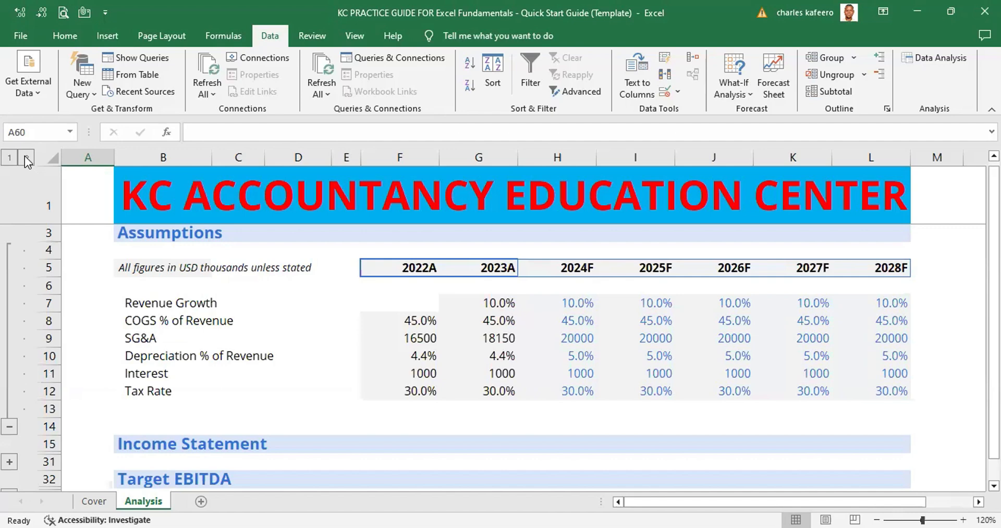
left_click(25, 156)
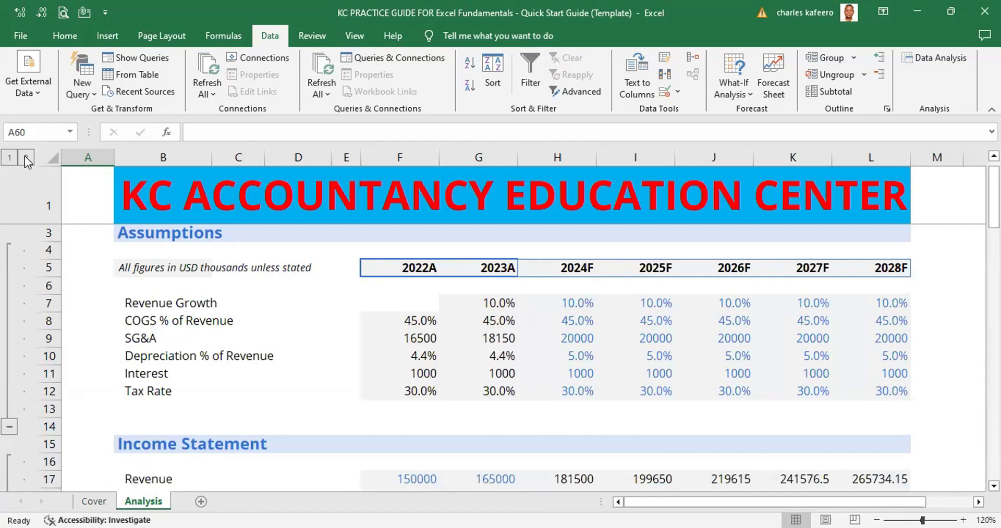
left_click(9, 156)
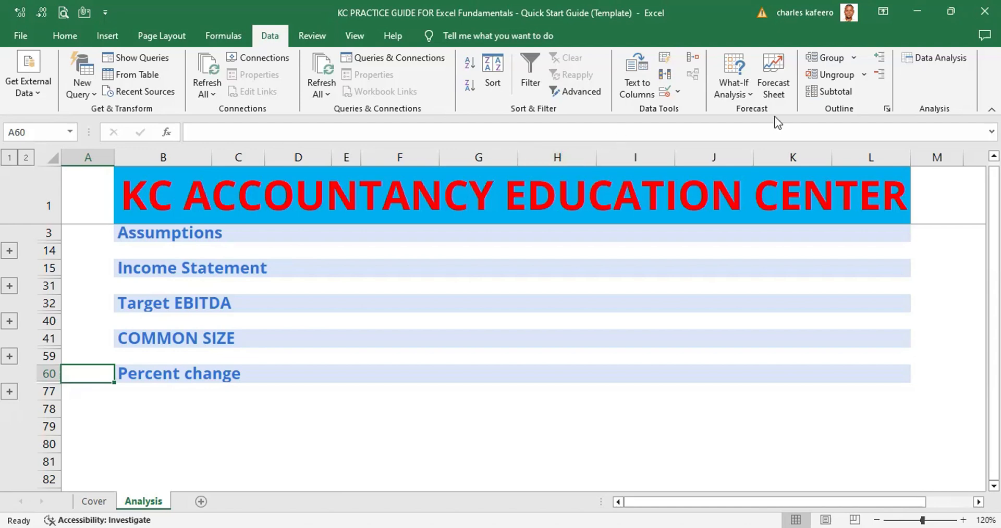
Open the outline settings twice to examine the summary direction and automatic styles options, closing them without changes.
left_click(887, 109)
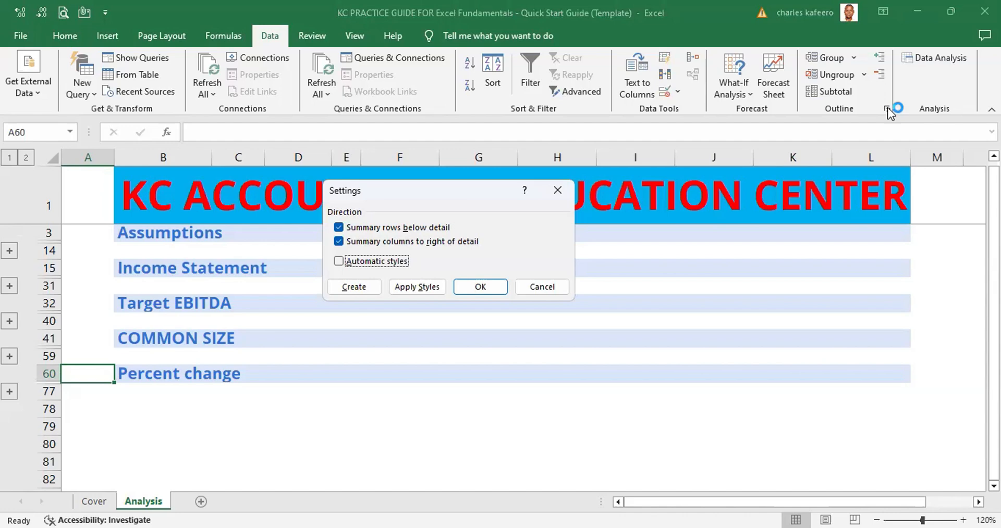
left_click(557, 191)
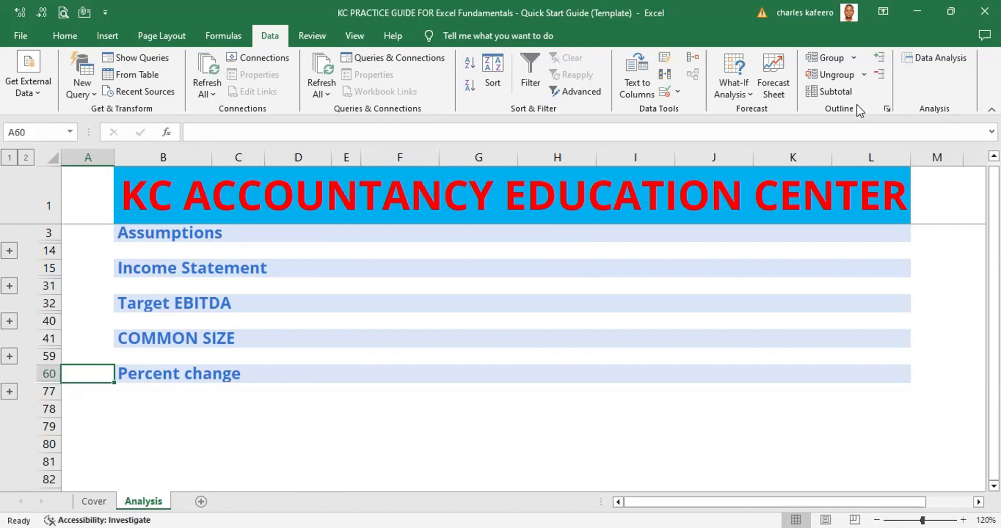
left_click(886, 108)
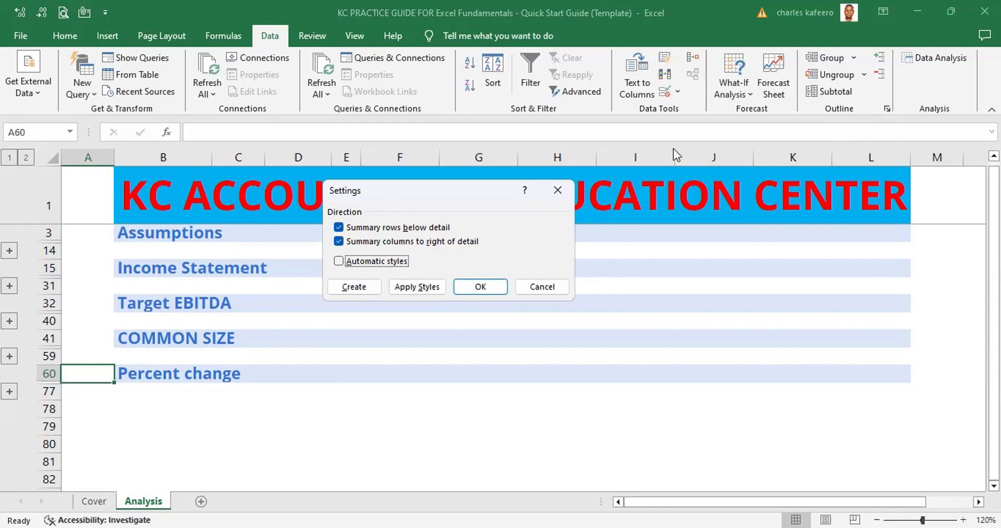
left_click(558, 191)
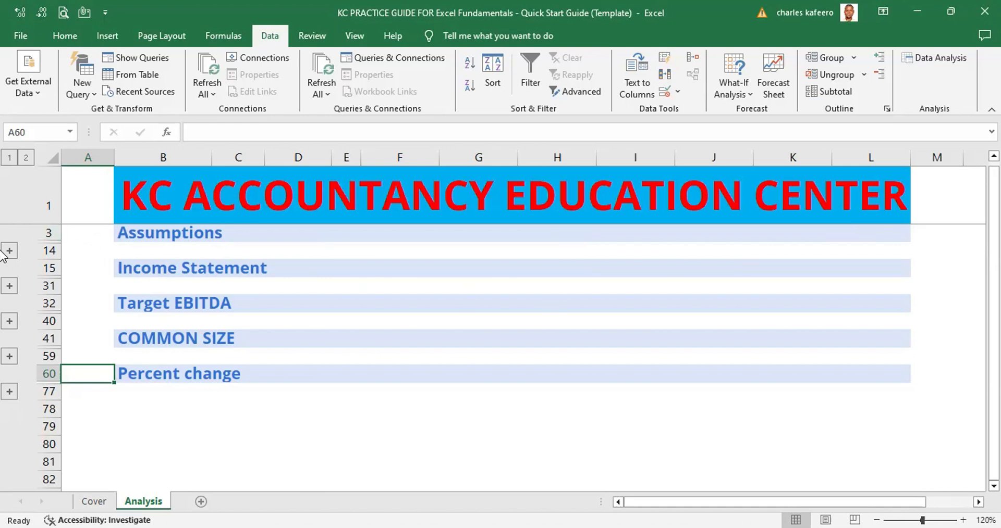
Select the collapsed Assumptions block A3:L14 and apply Show Detail to expand its rows.
left_click(78, 230)
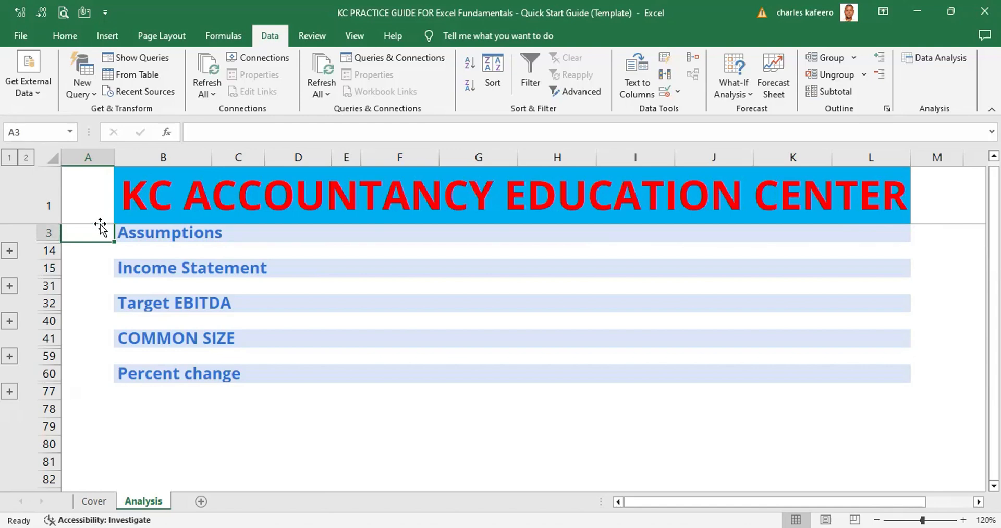
key("shift+Down")
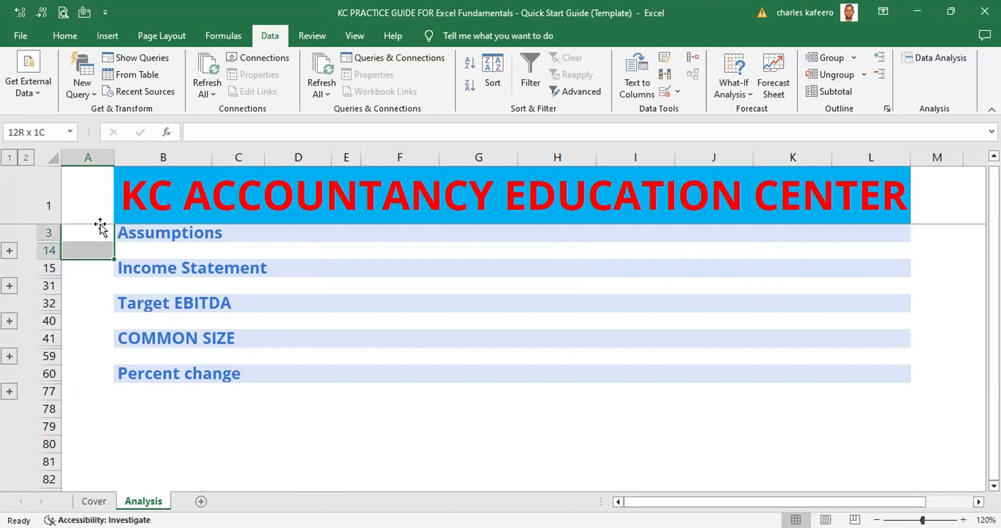
key("shift+Right")
key("shift+Right")
key("shift+Right")
key("shift+Right")
key("shift+Right")
key("shift+Right")
key("shift+Right")
key("shift+Right")
key("shift+Right")
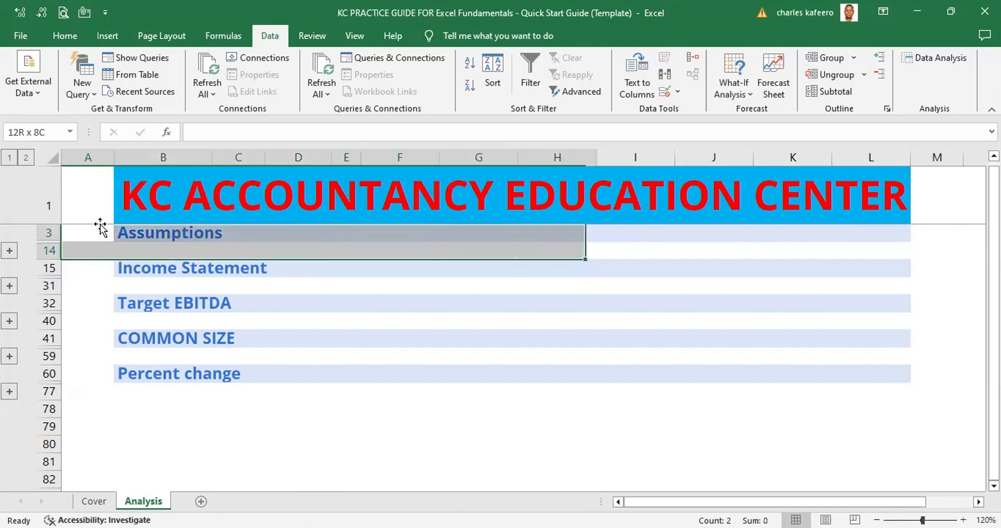
key("shift+Right")
key("shift+Right")
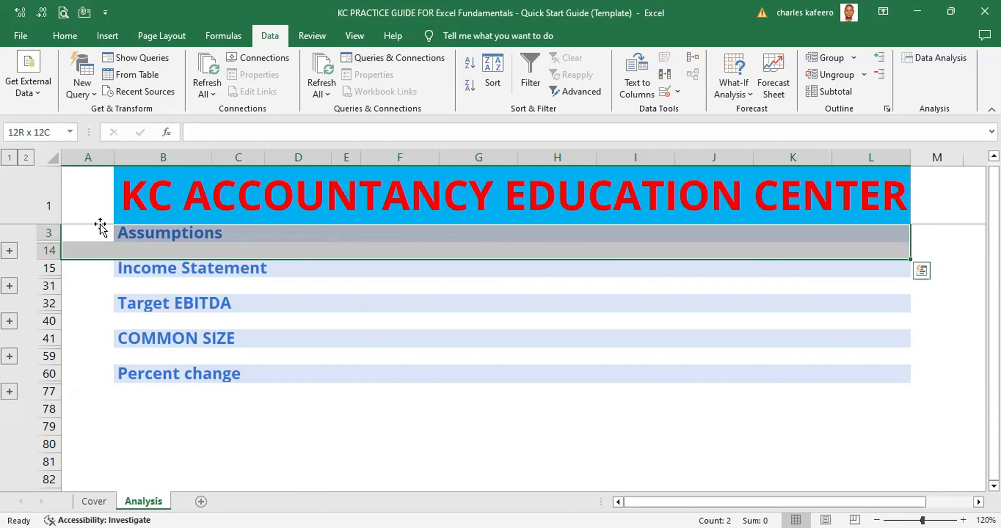
key("alt")
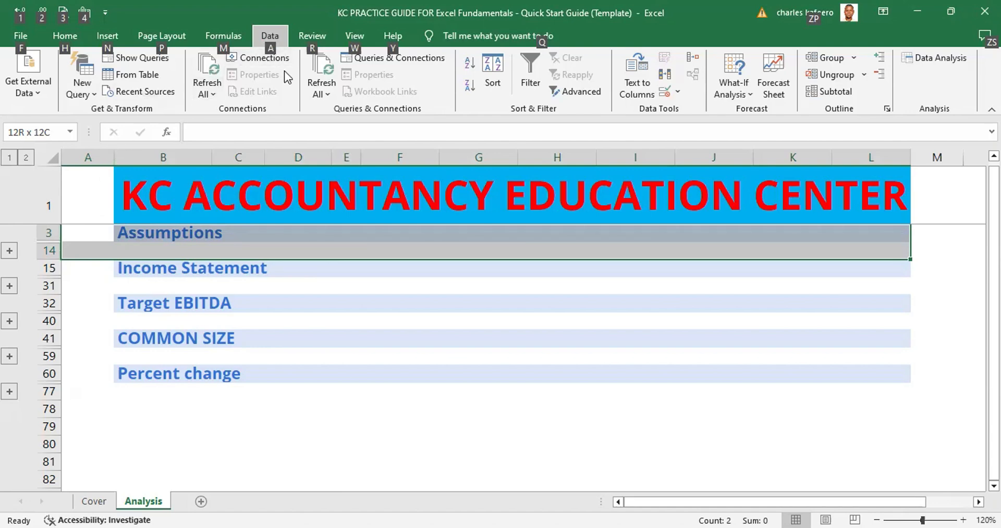
key("a")
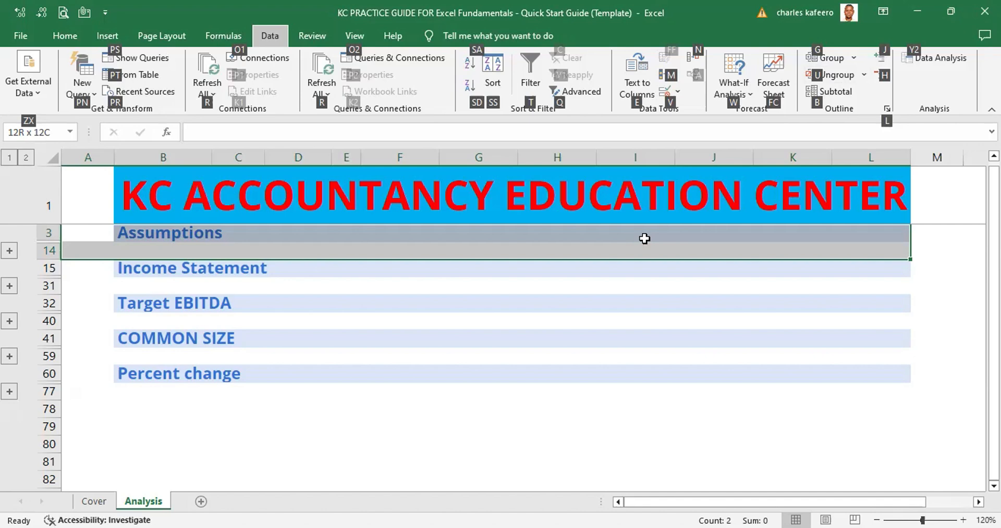
key("j")
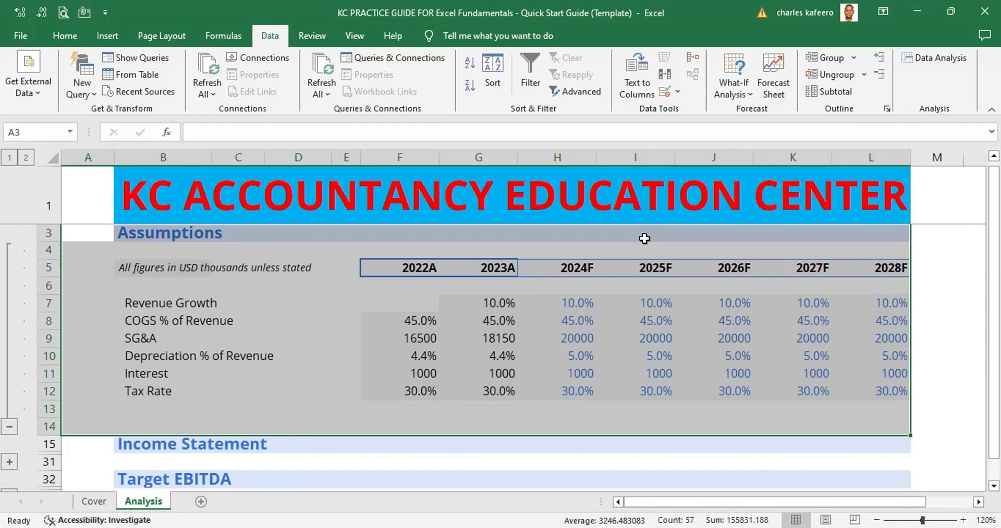
Apply Hide Detail to the selected Assumptions block and move the selection to cell A3.
key("alt")
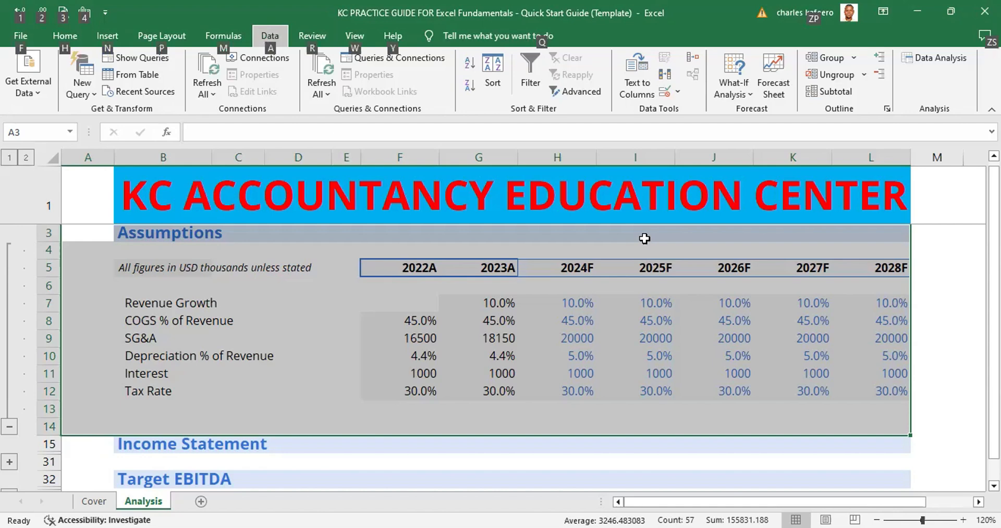
key("a")
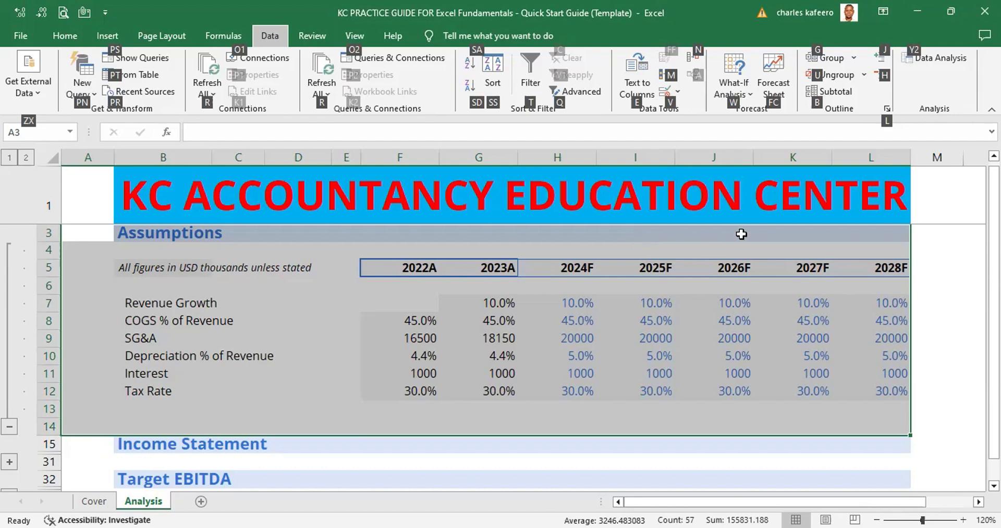
left_click(885, 76)
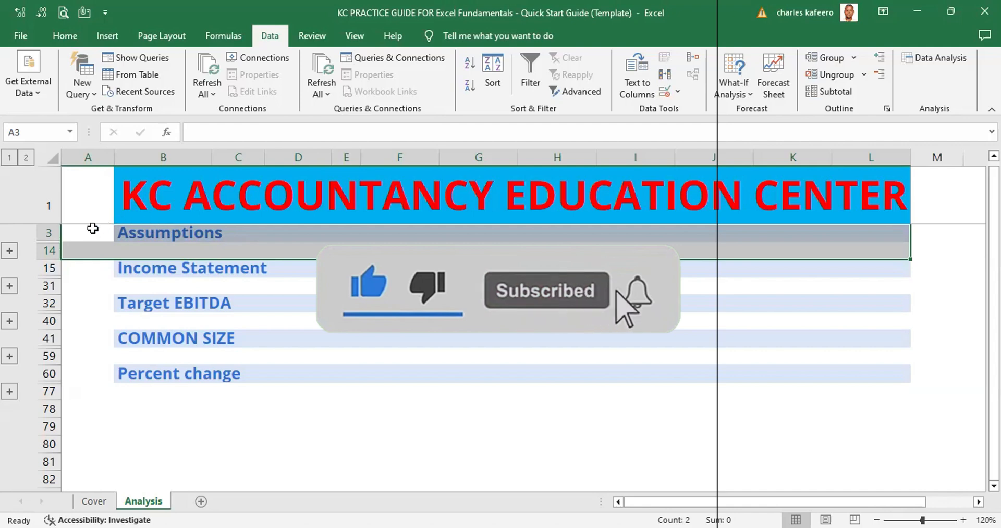
left_click(100, 288)
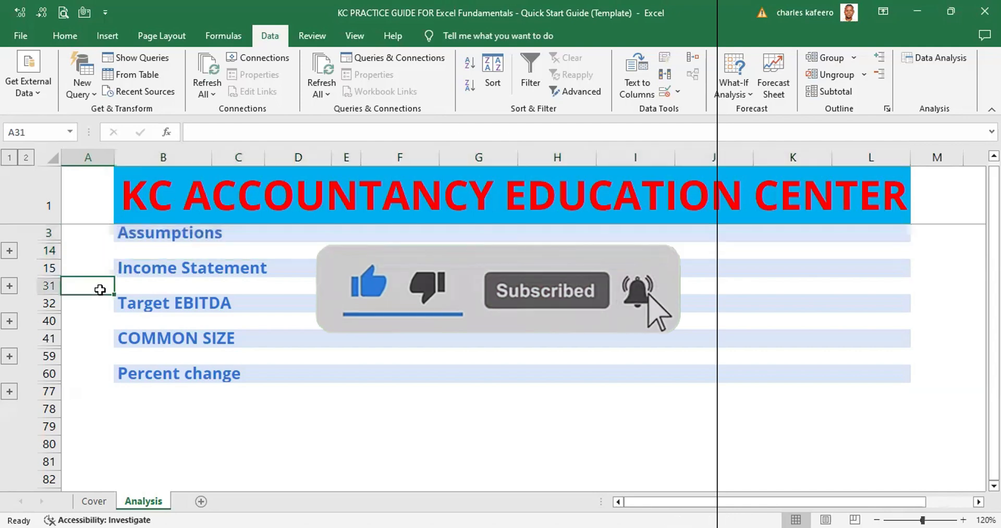
left_click(102, 229)
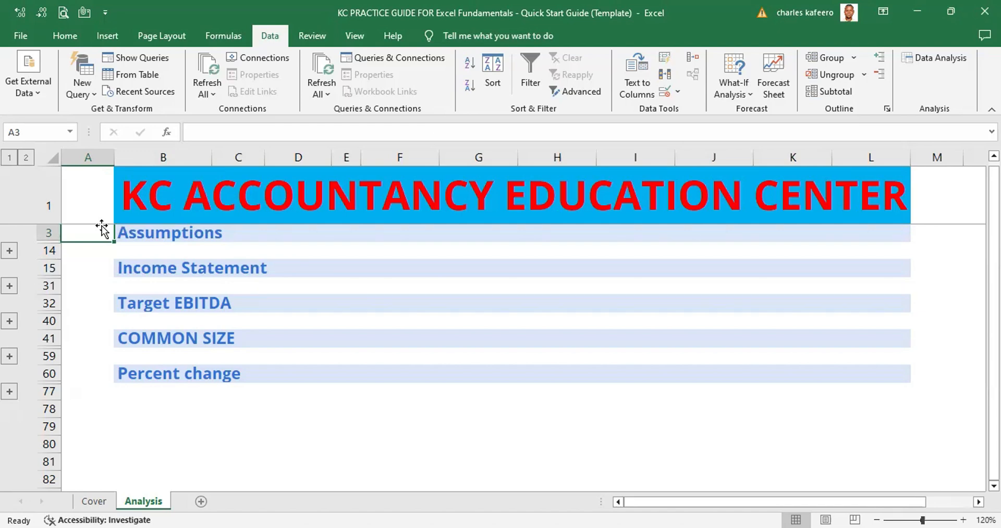
Select A3:A78 across all collapsed sections and apply Show Detail to expand every group at once.
key("shift+Down")
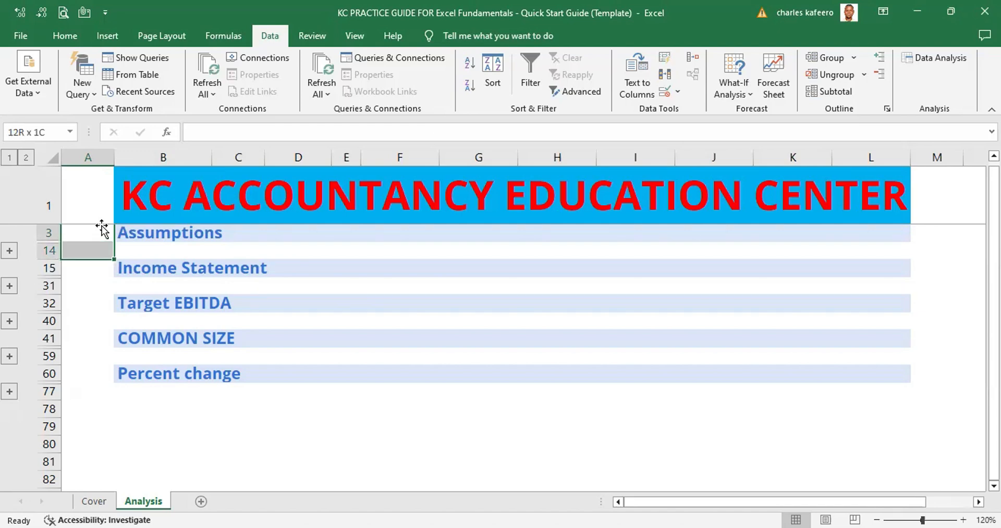
key("shift+Down")
key("shift+Down")
key("shift+Down")
key("shift+Down")
key("shift+Down")
key("shift+Down")
key("shift+Down")
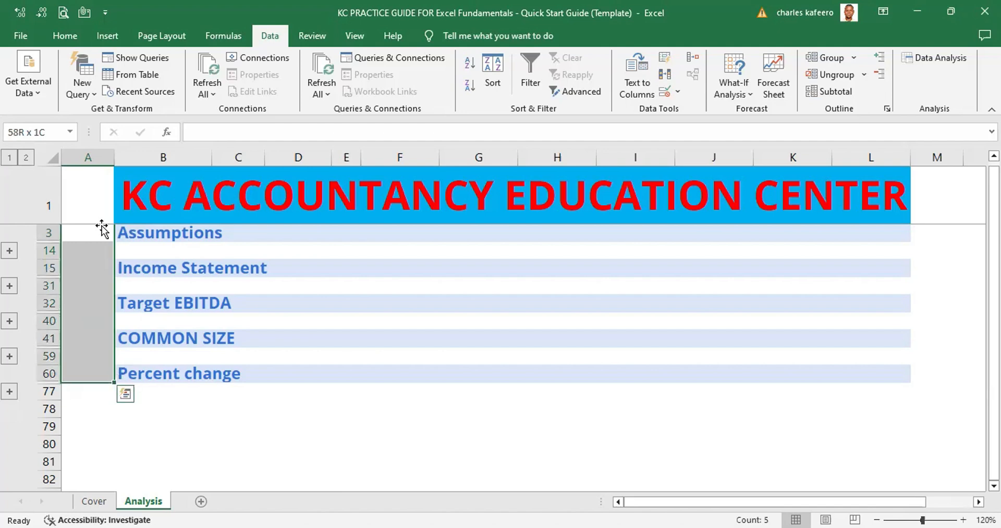
key("shift+Down")
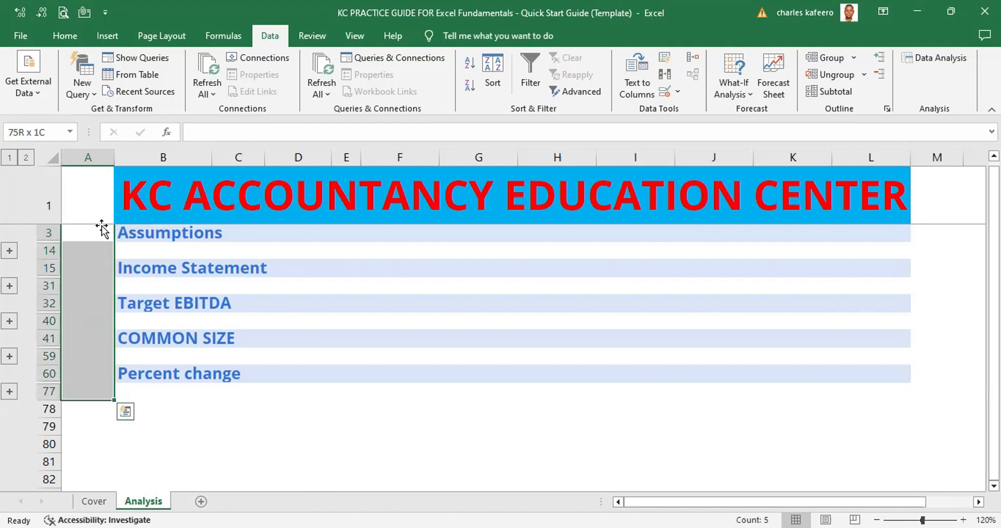
key("shift+Down")
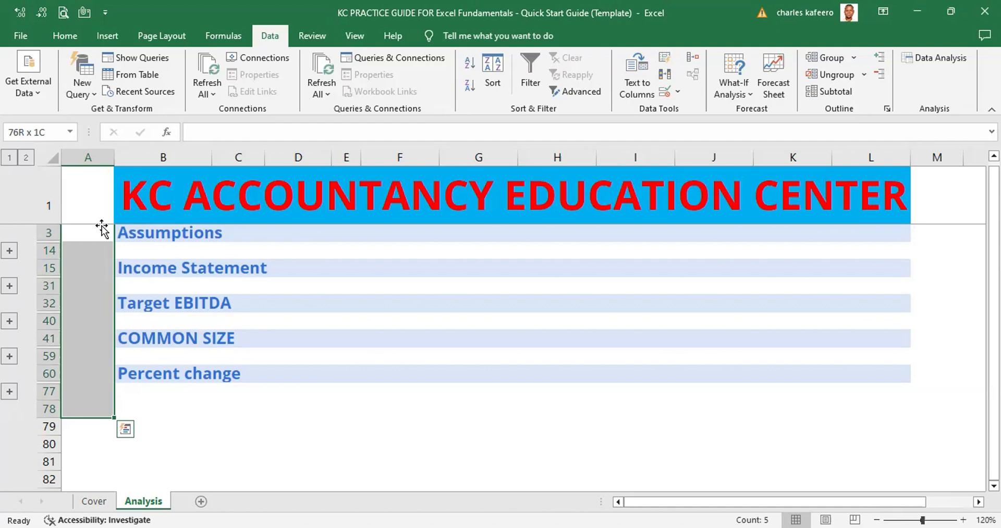
key("alt")
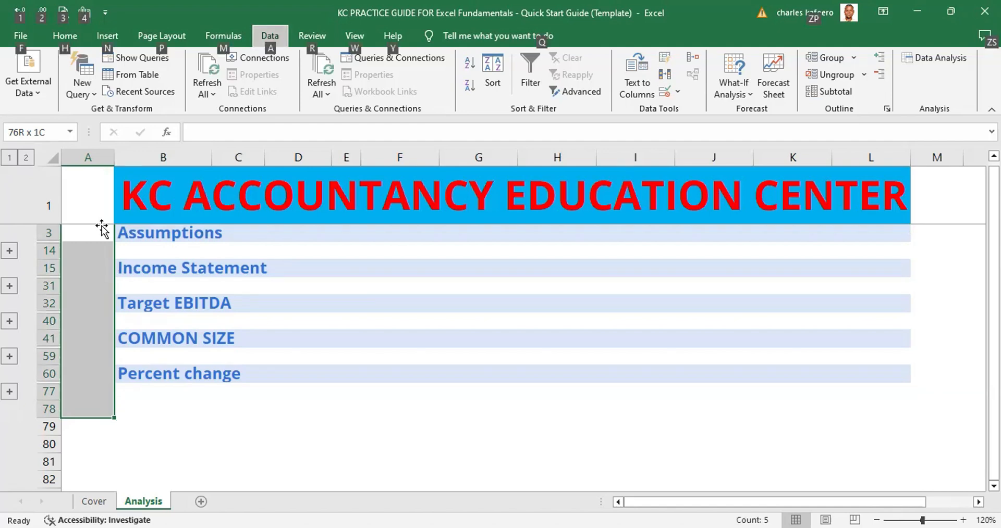
key("a")
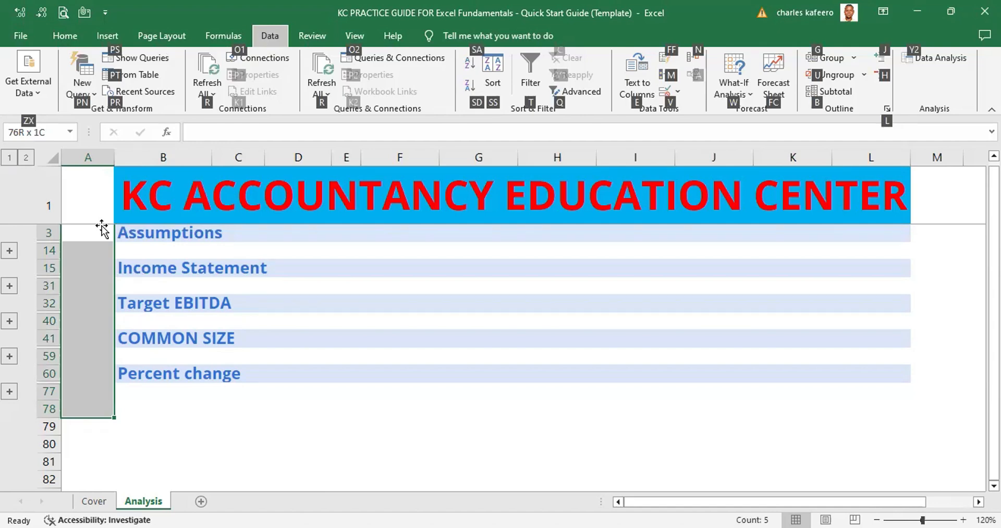
key("j")
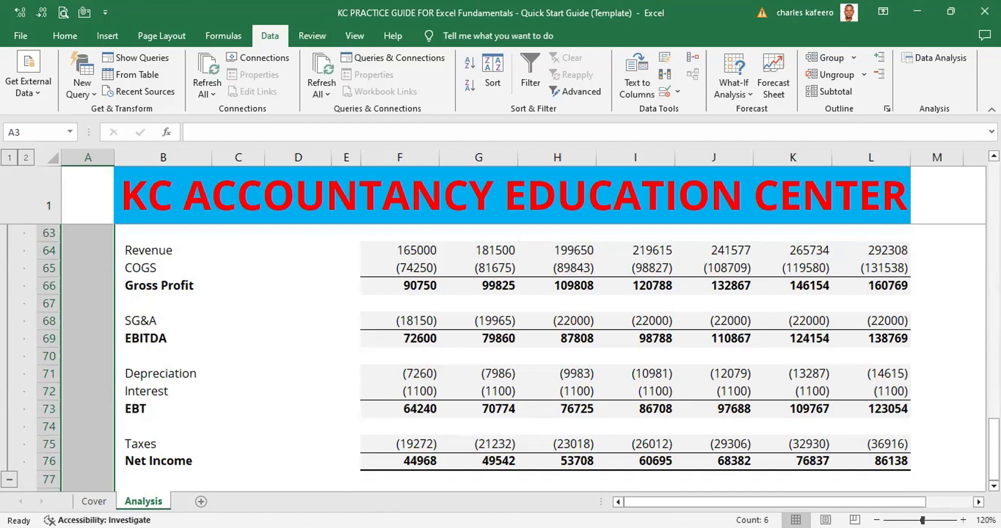
Review the expanded sections from Assumptions to Percent change, and apply Hide Detail to the selected range A3:A78.
left_click(994, 240)
left_click_drag(993, 241, 994, 172)
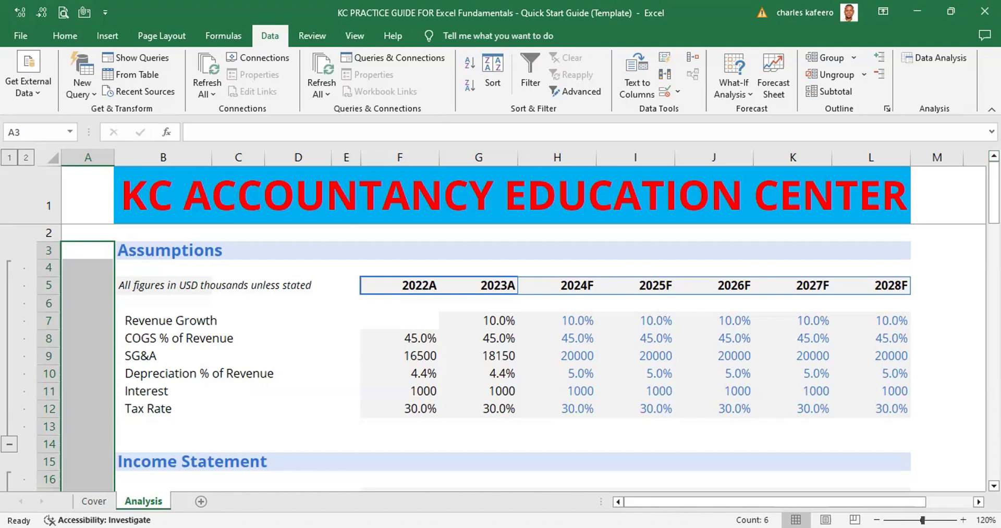
scroll(499, 358, "down", 7)
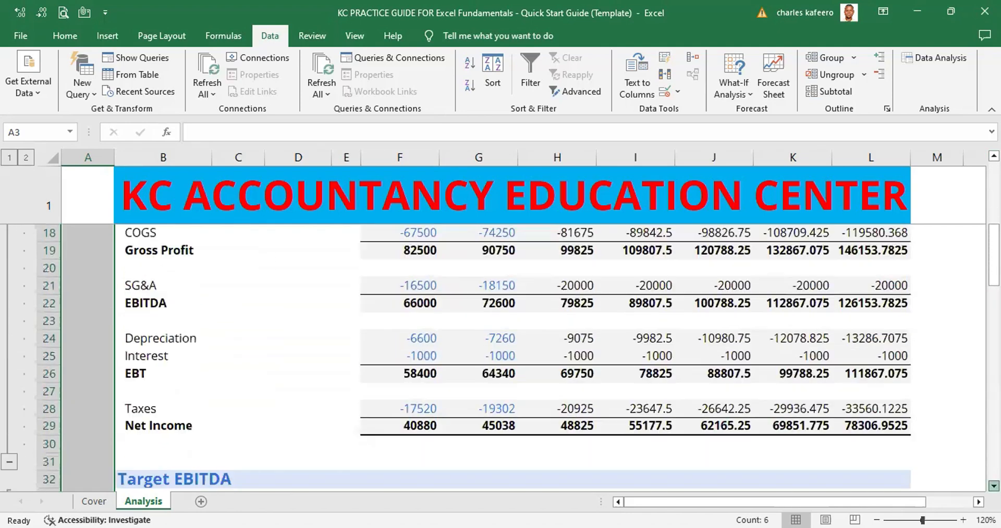
scroll(499, 358, "down", 8)
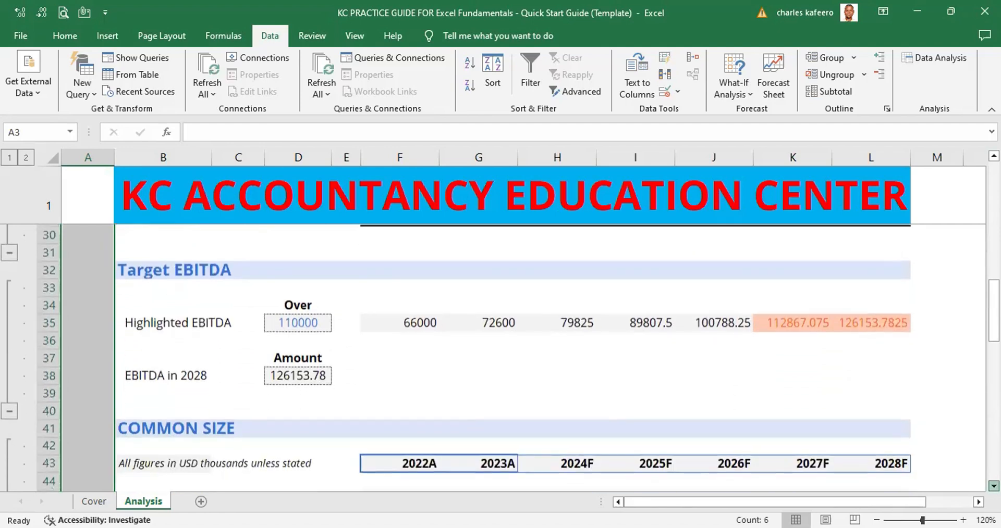
scroll(500, 358, "down", 4)
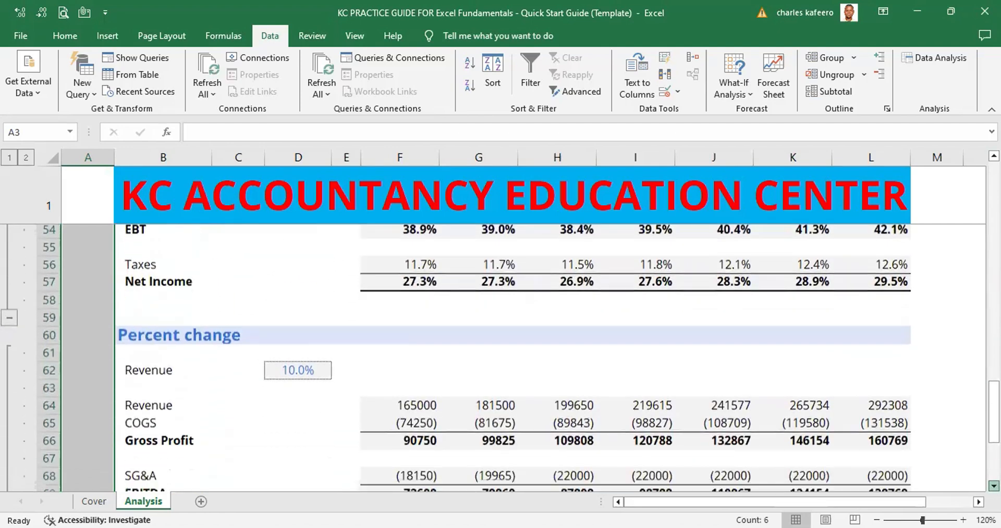
scroll(499, 358, "down", 3)
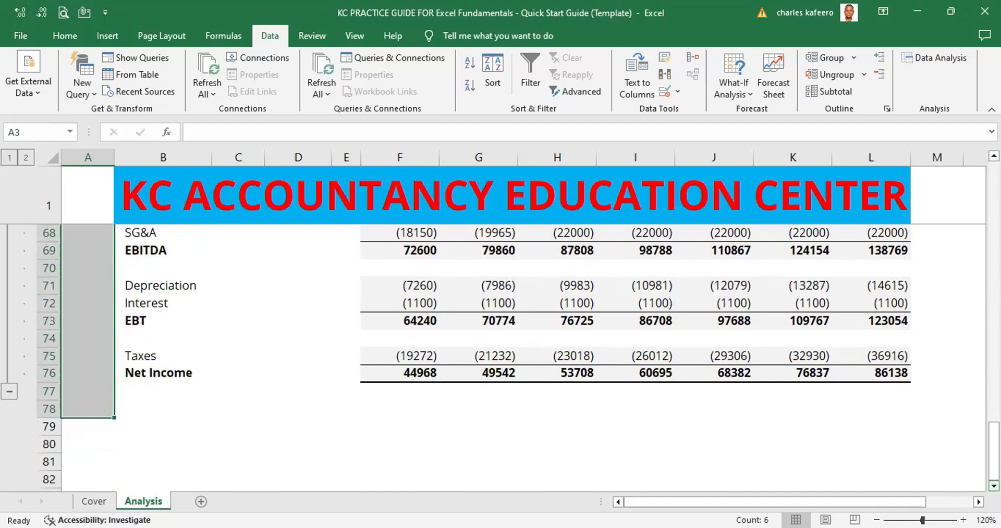
key("alt")
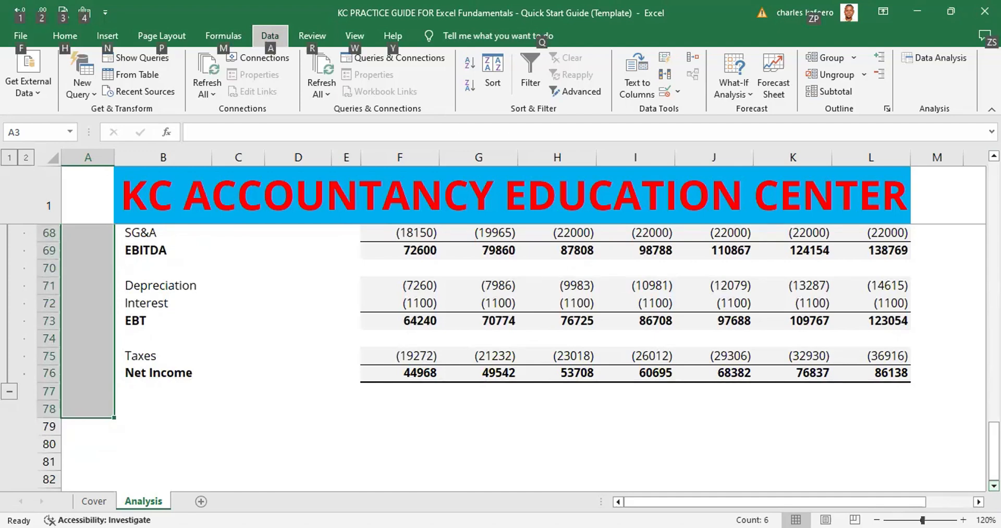
key("a")
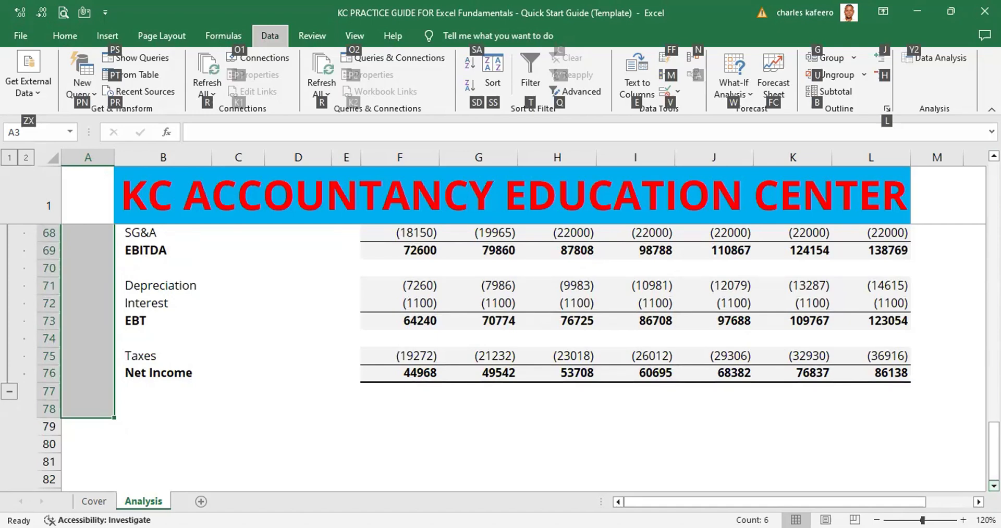
key("h")
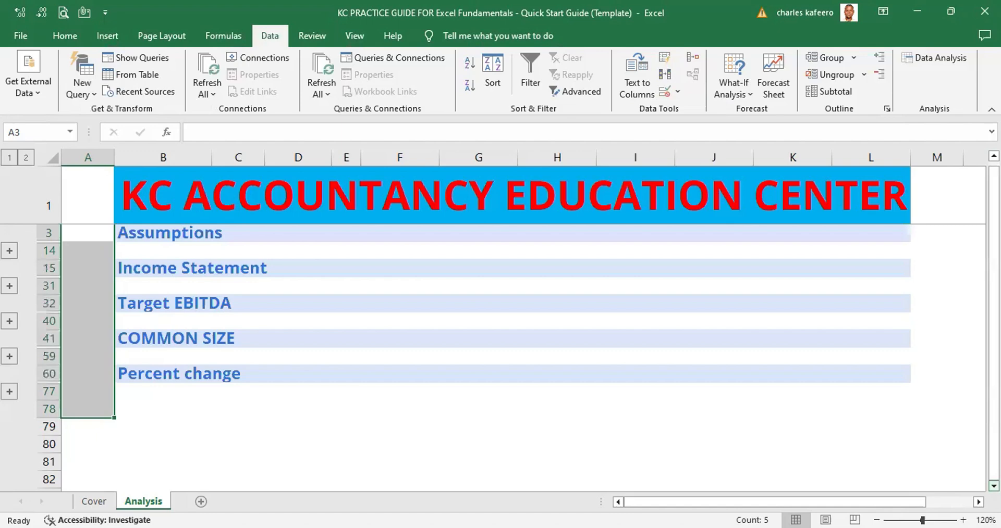